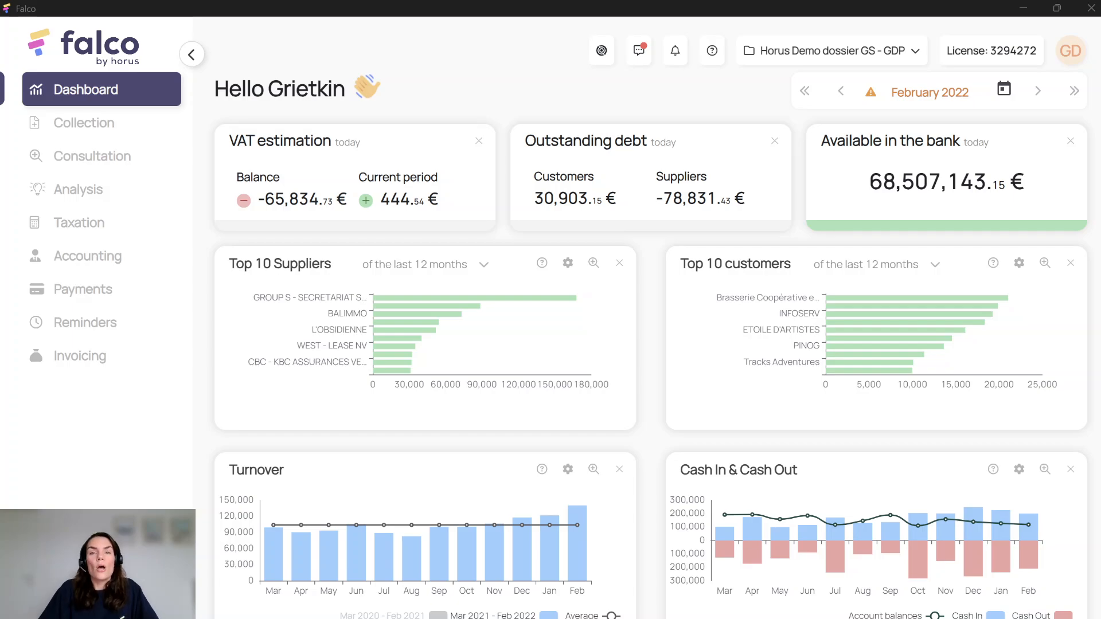
# Review the profile's personal information, security, help and support, and language settings, and return to the dashboard.
pyautogui.click(1071, 53)
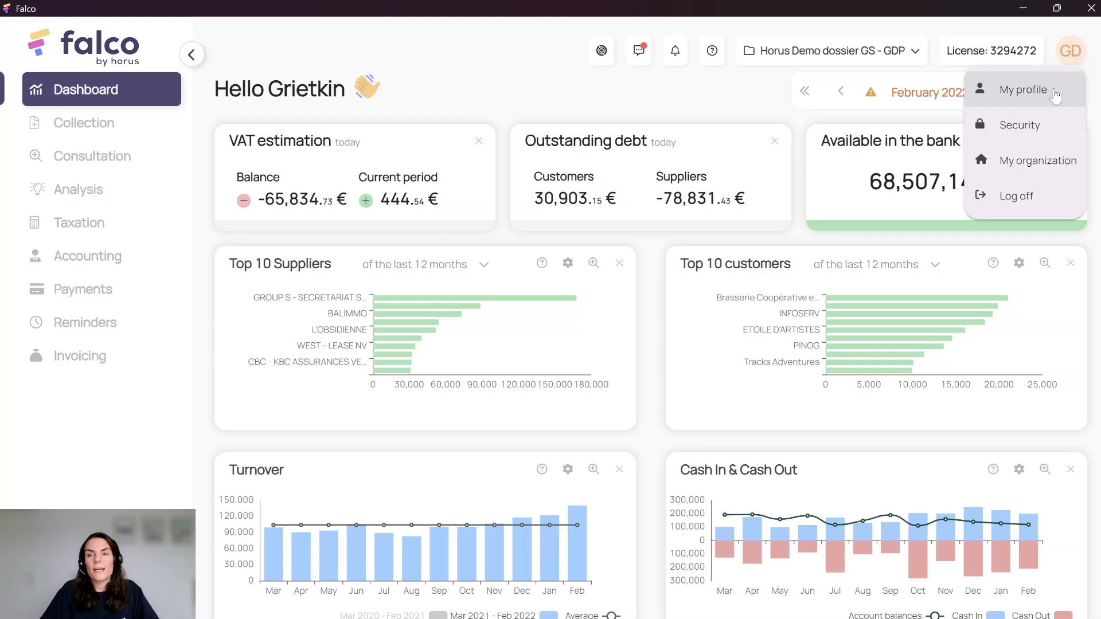
pyautogui.click(1024, 90)
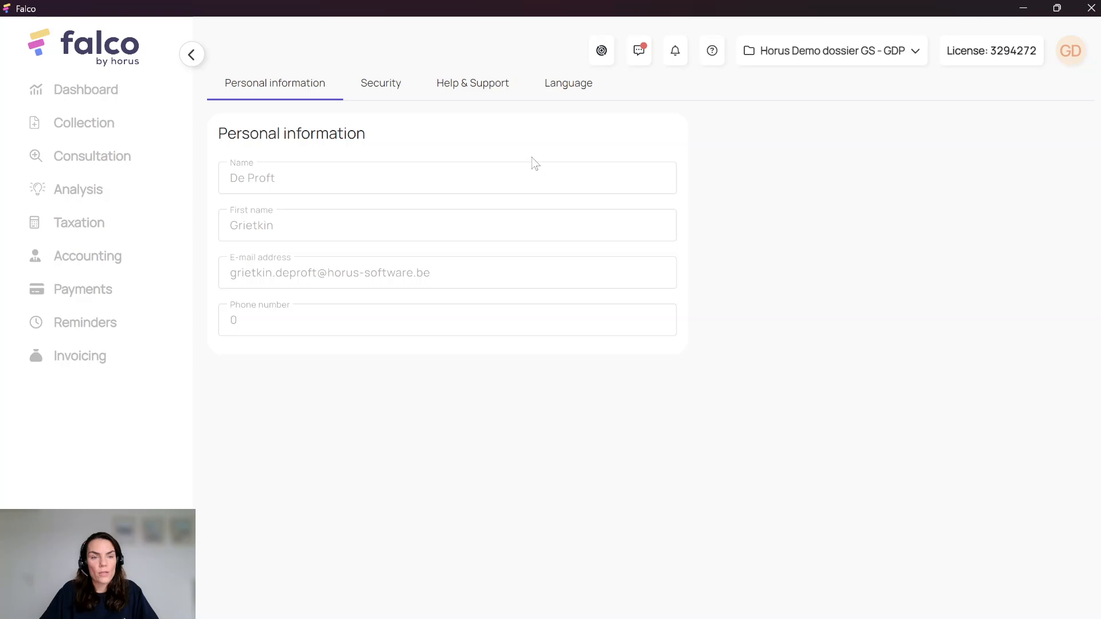
pyautogui.click(383, 92)
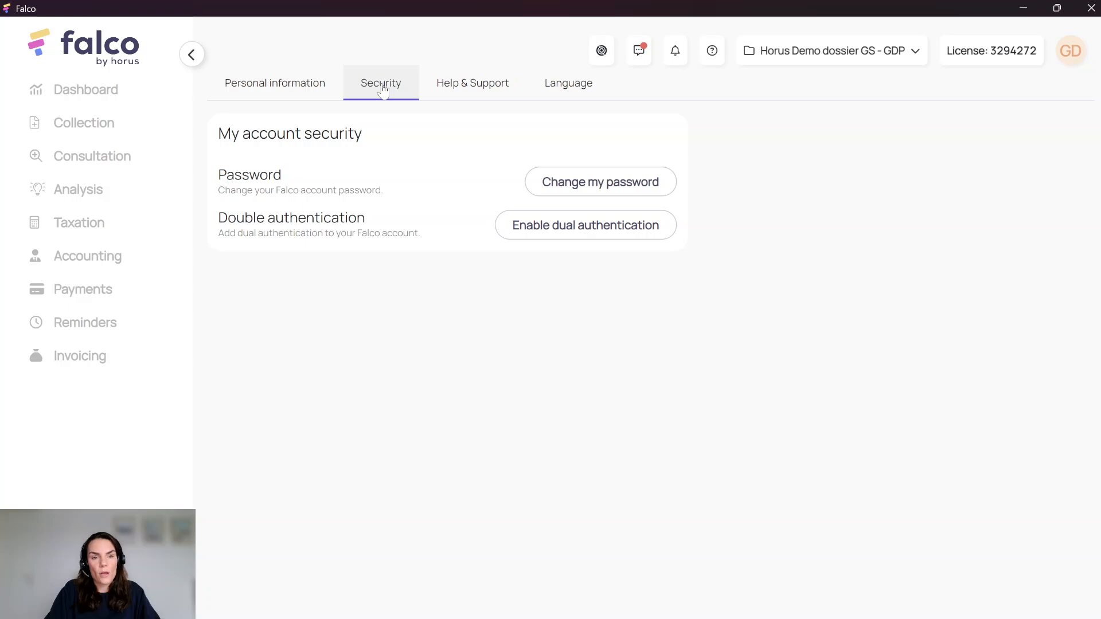
pyautogui.click(455, 95)
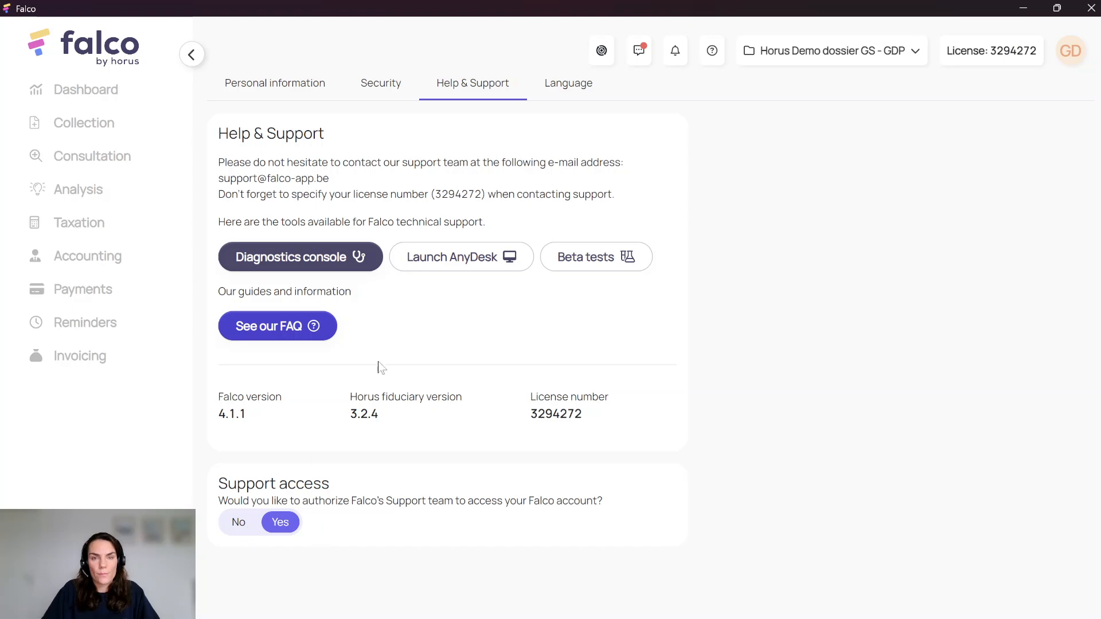
pyautogui.click(563, 92)
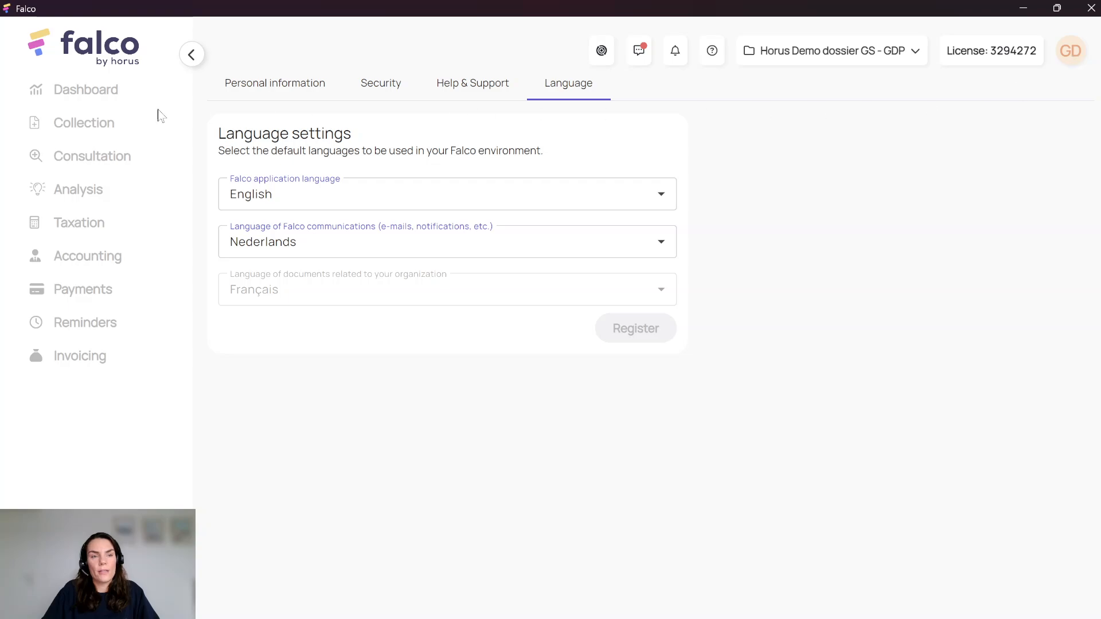
pyautogui.click(92, 98)
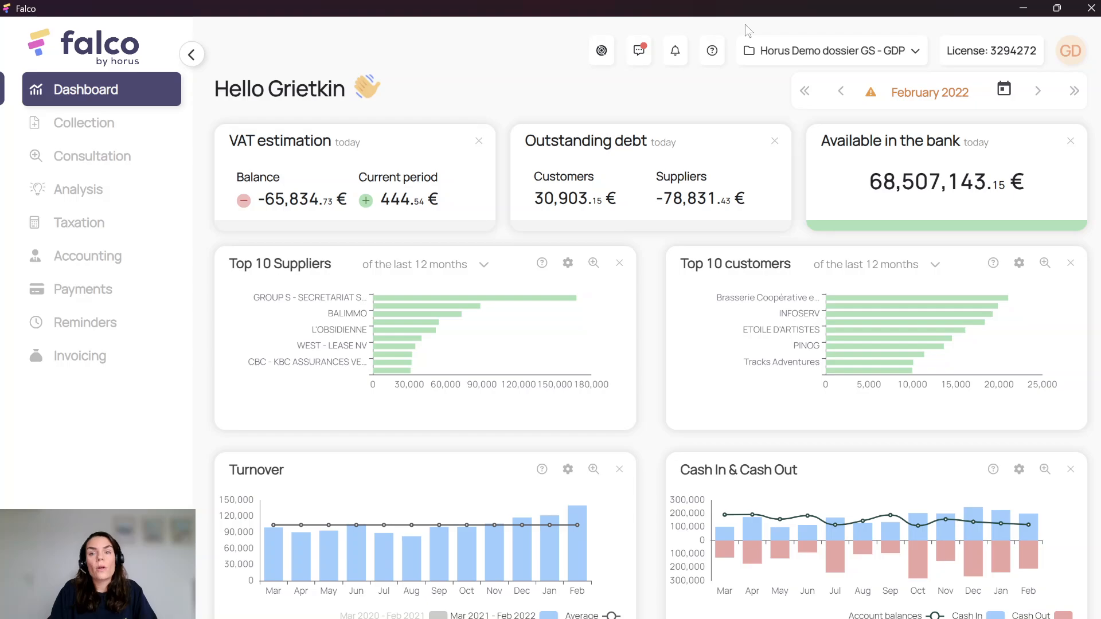
# Look through the list of organizations and the available plugins, and return to the dashboard.
pyautogui.click(902, 57)
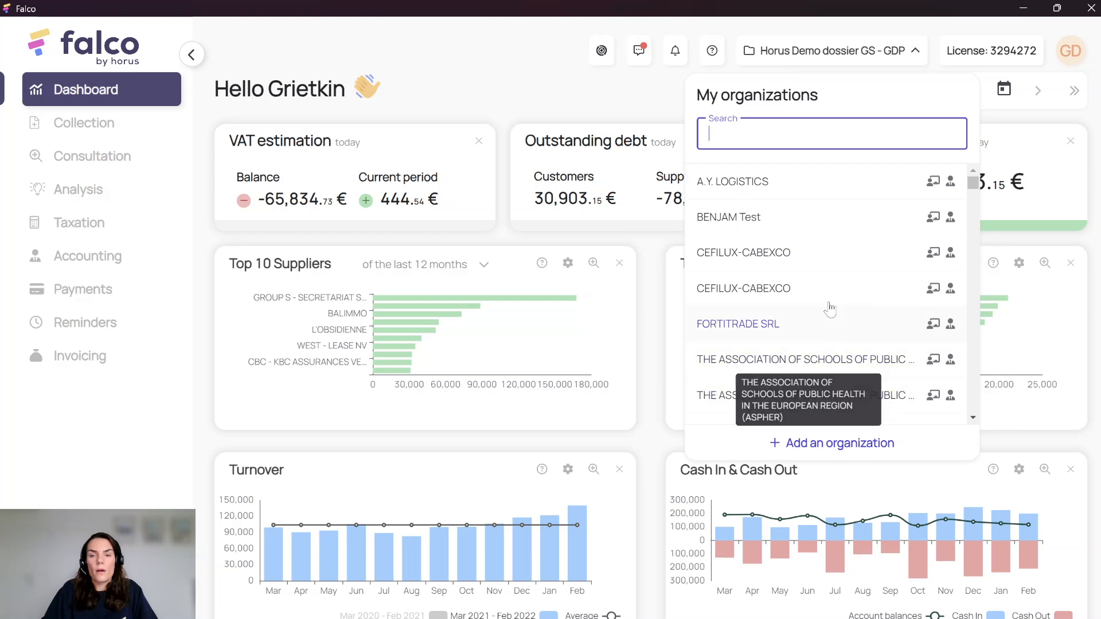
pyautogui.click(846, 34)
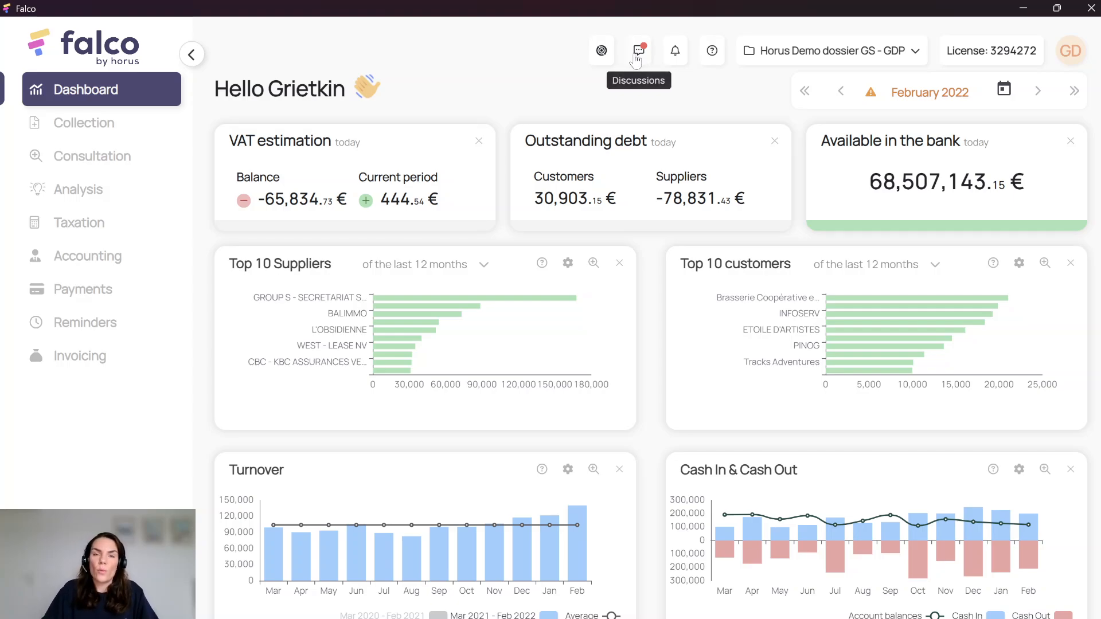
pyautogui.click(602, 57)
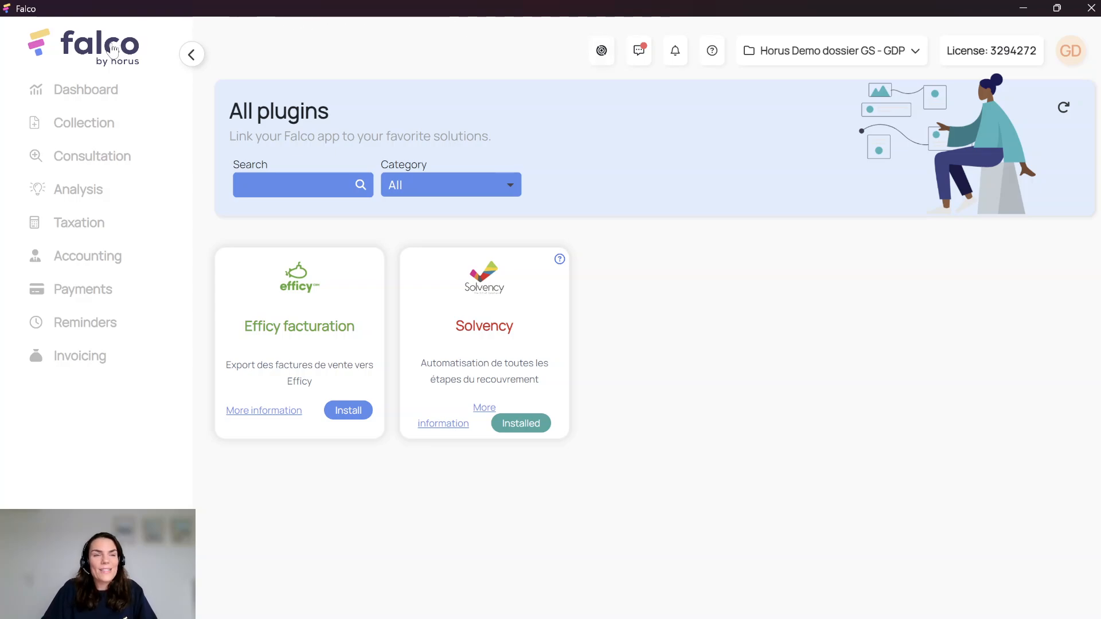
pyautogui.click(113, 49)
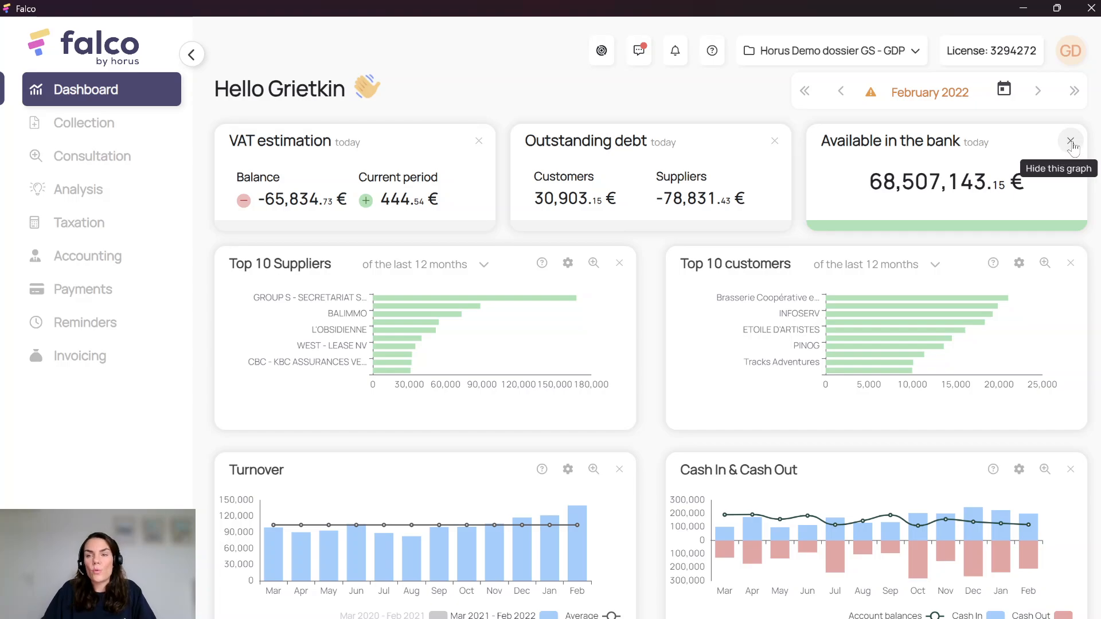
# Replace the Available in the bank key figure on the dashboard with Turnover.
pyautogui.click(1070, 141)
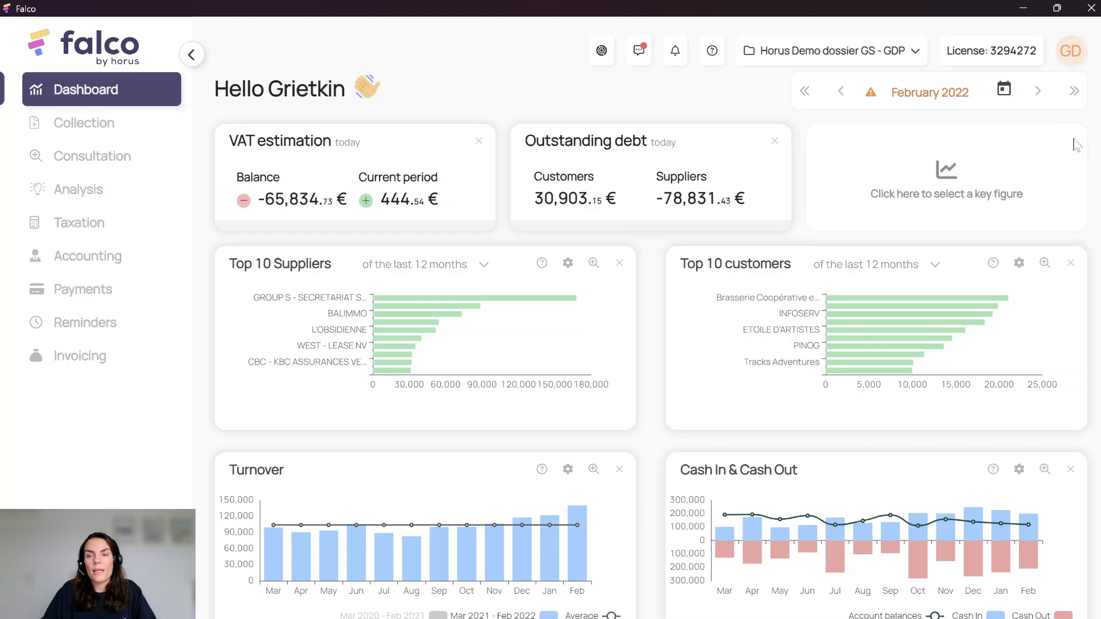
pyautogui.click(950, 174)
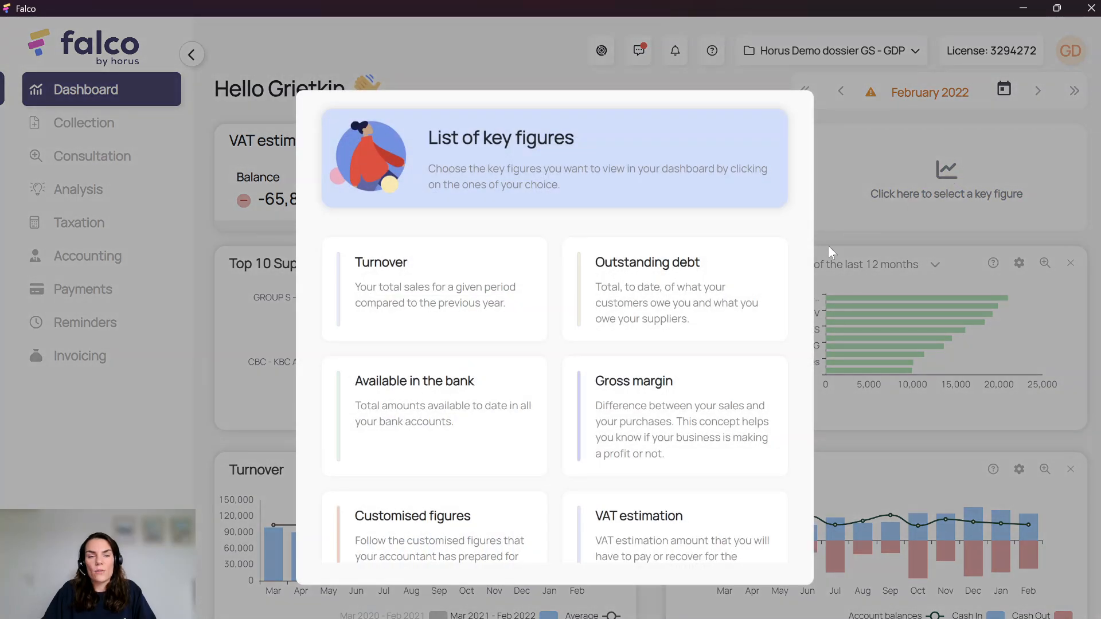
pyautogui.click(421, 281)
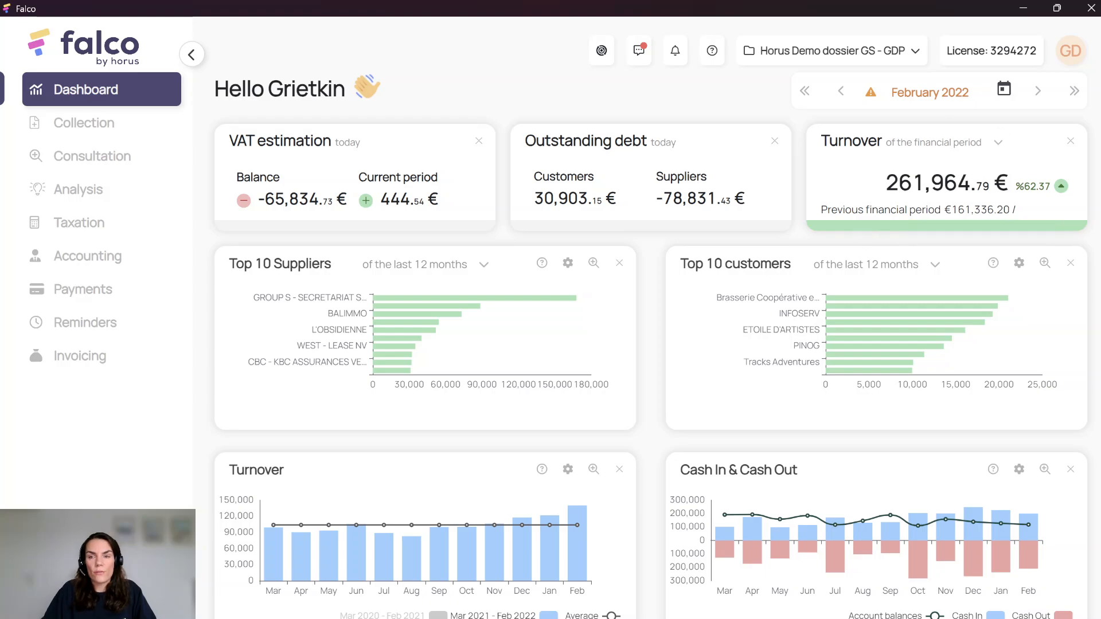
# Switch the Turnover key figure's period to the last 12 months and finally to the month.
pyautogui.click(999, 142)
pyautogui.click(968, 208)
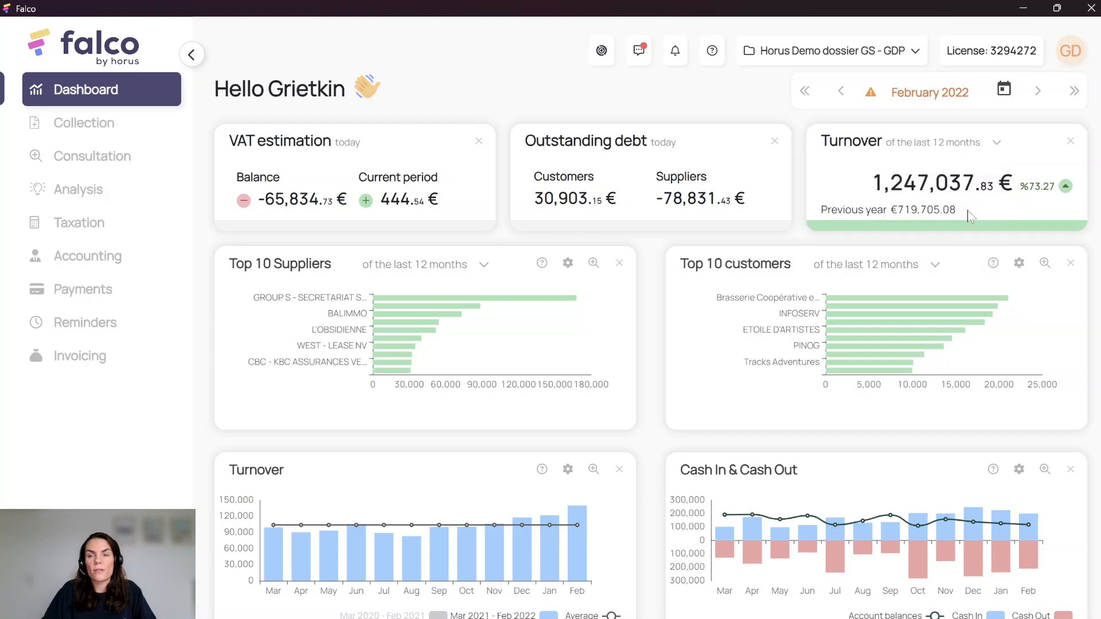
pyautogui.click(997, 142)
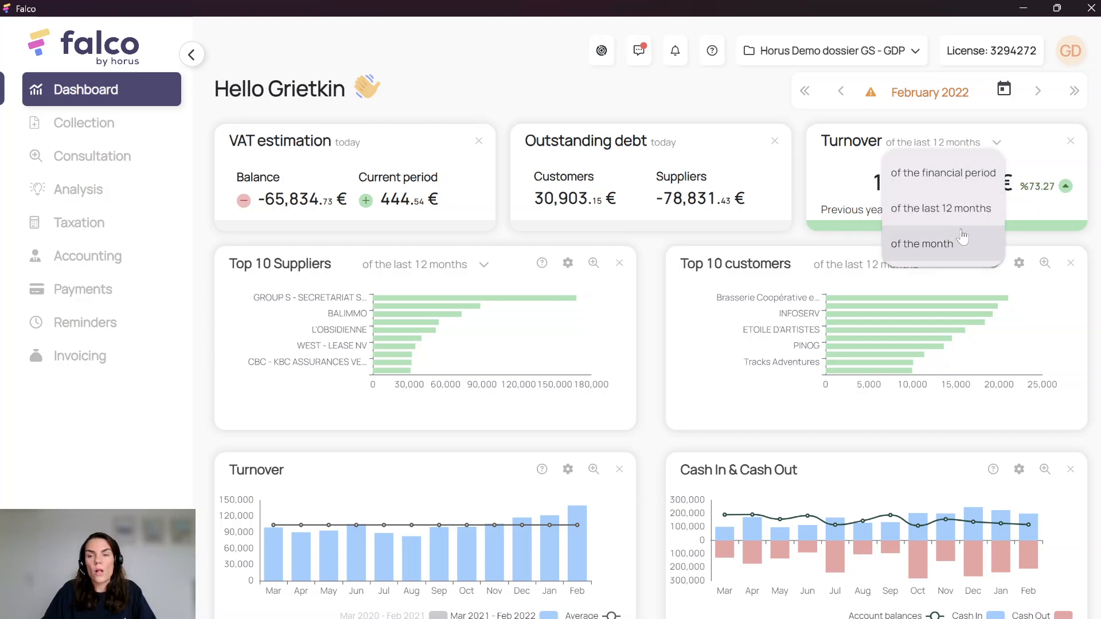
pyautogui.click(960, 245)
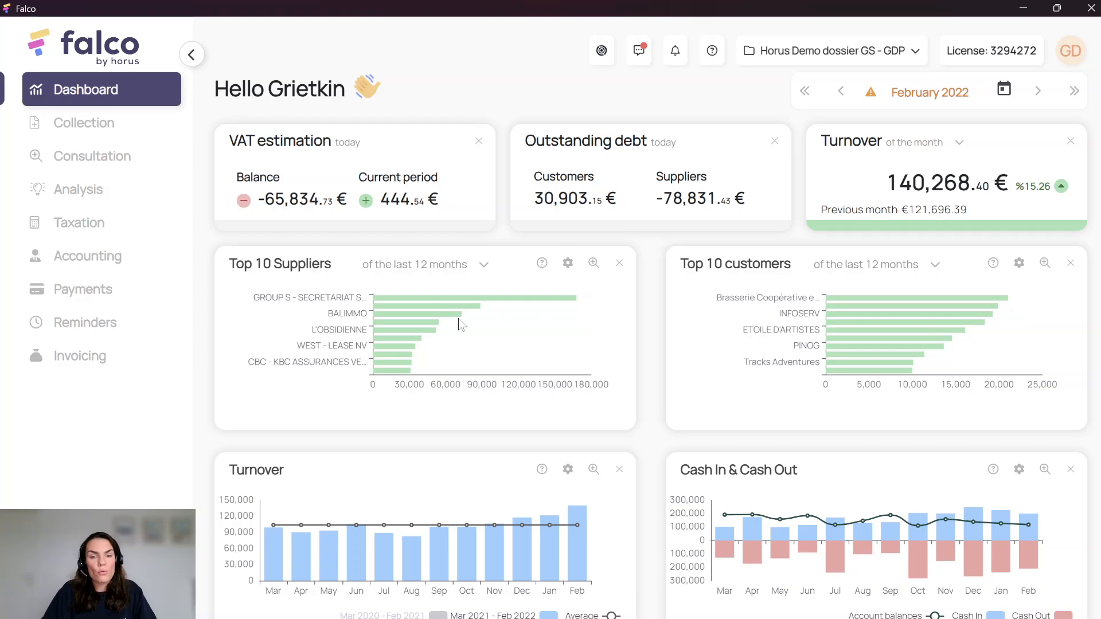
# Read the explanation of the Cash In & Cash Out graph and close it.
pyautogui.moveTo(464, 565)
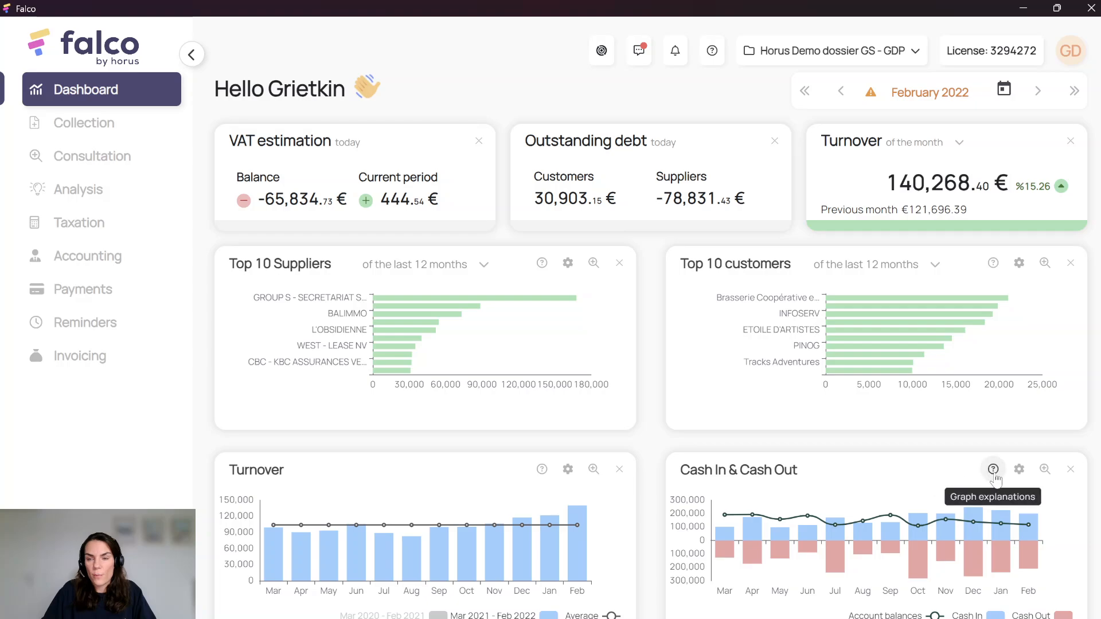
pyautogui.click(994, 471)
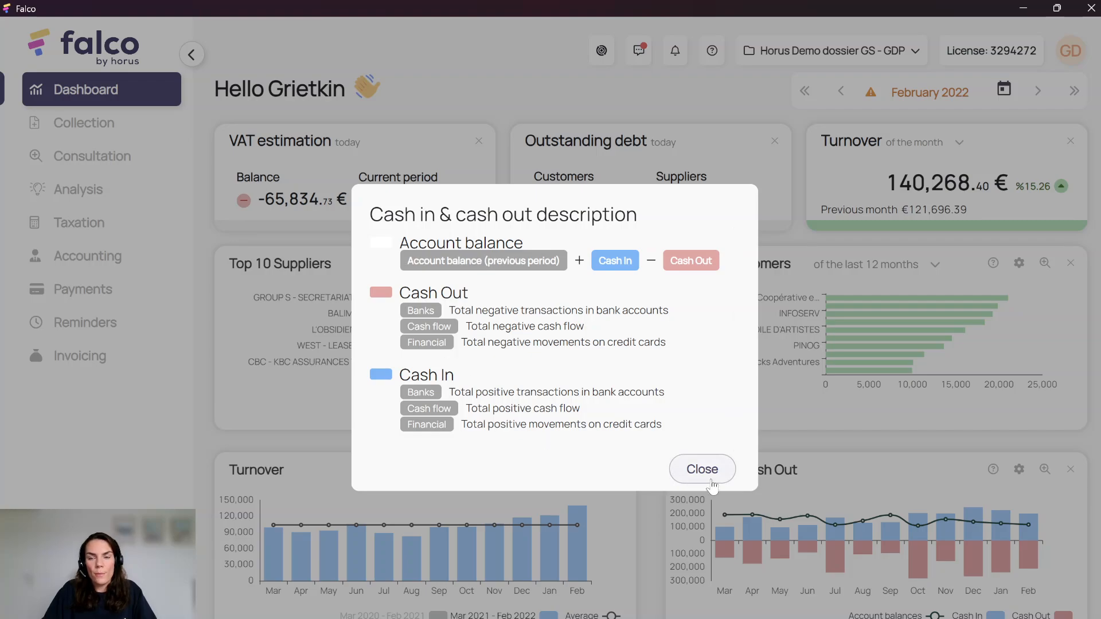
pyautogui.click(704, 470)
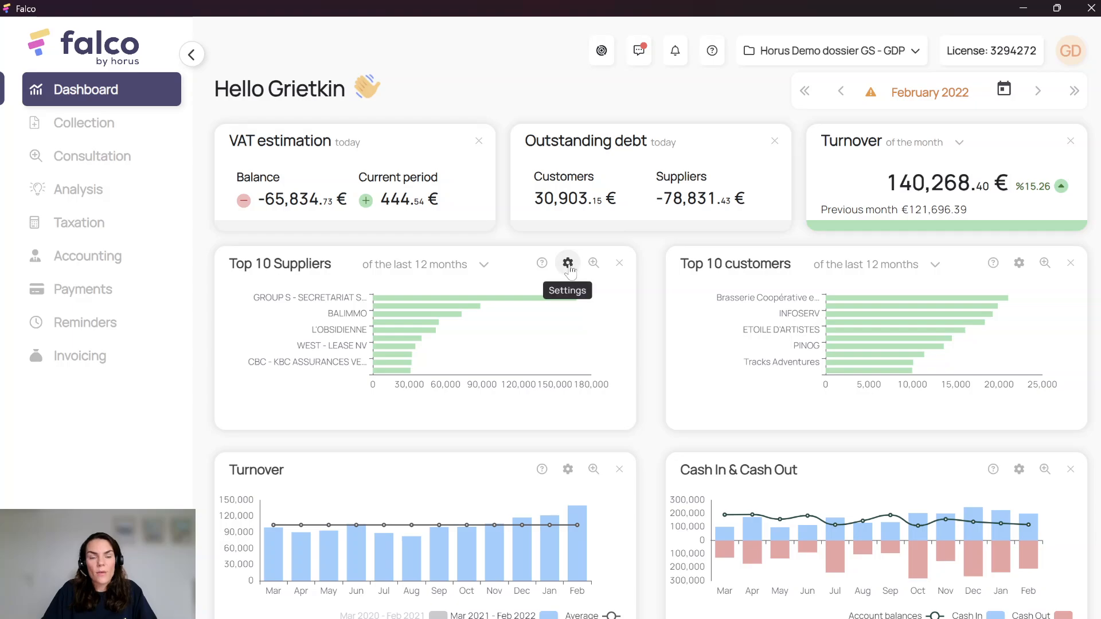
# Check the Top 10 Suppliers graph's settings and view its enlarged version, closing both.
pyautogui.click(568, 264)
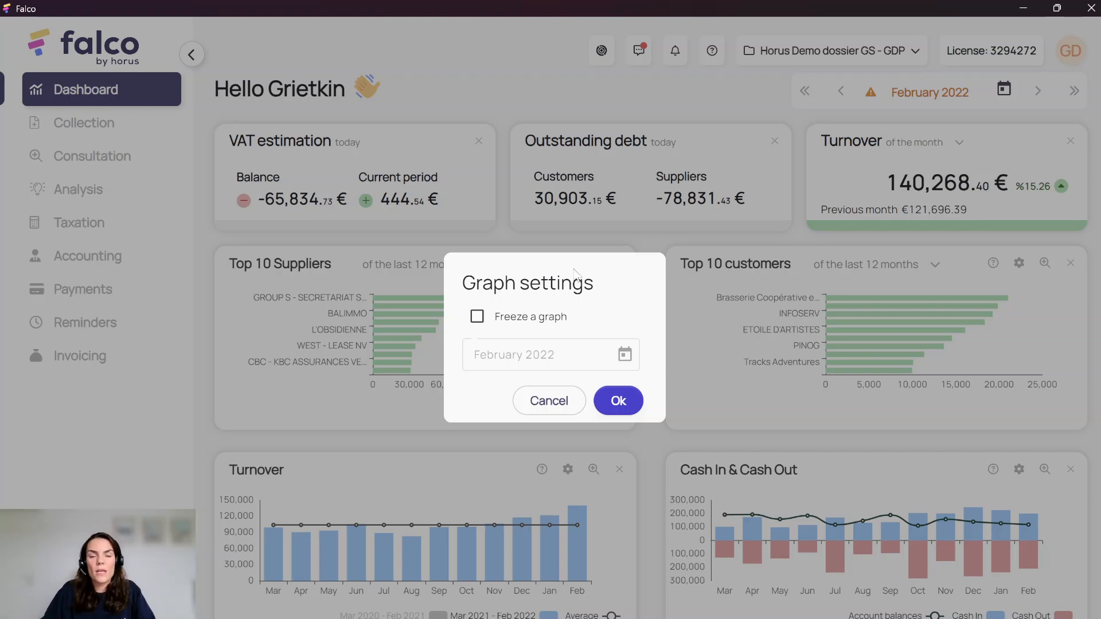
pyautogui.click(617, 400)
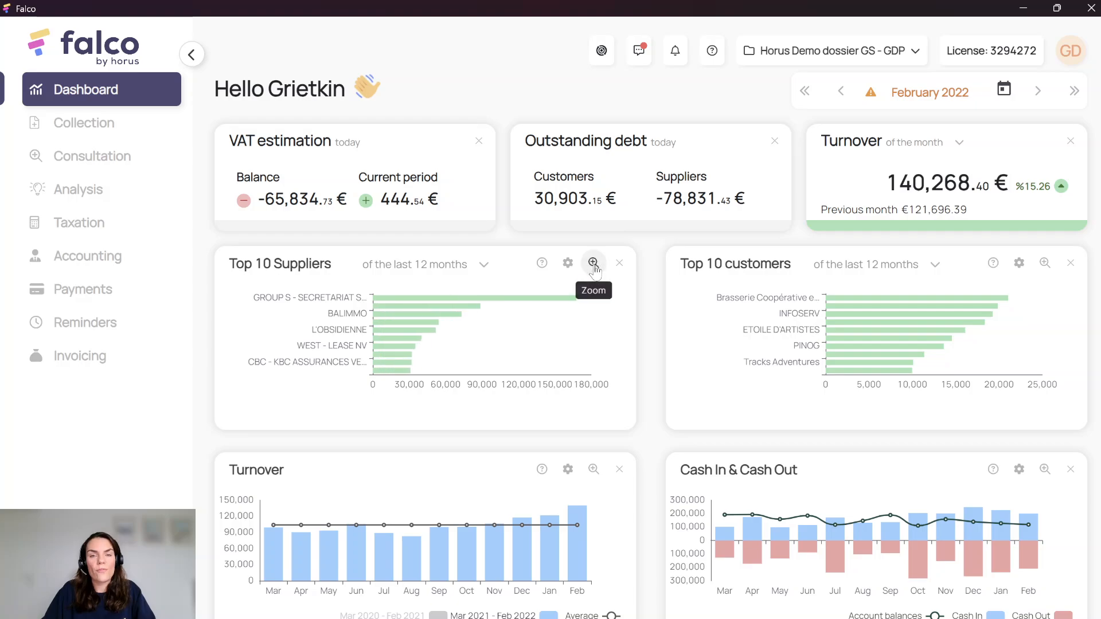
pyautogui.click(594, 263)
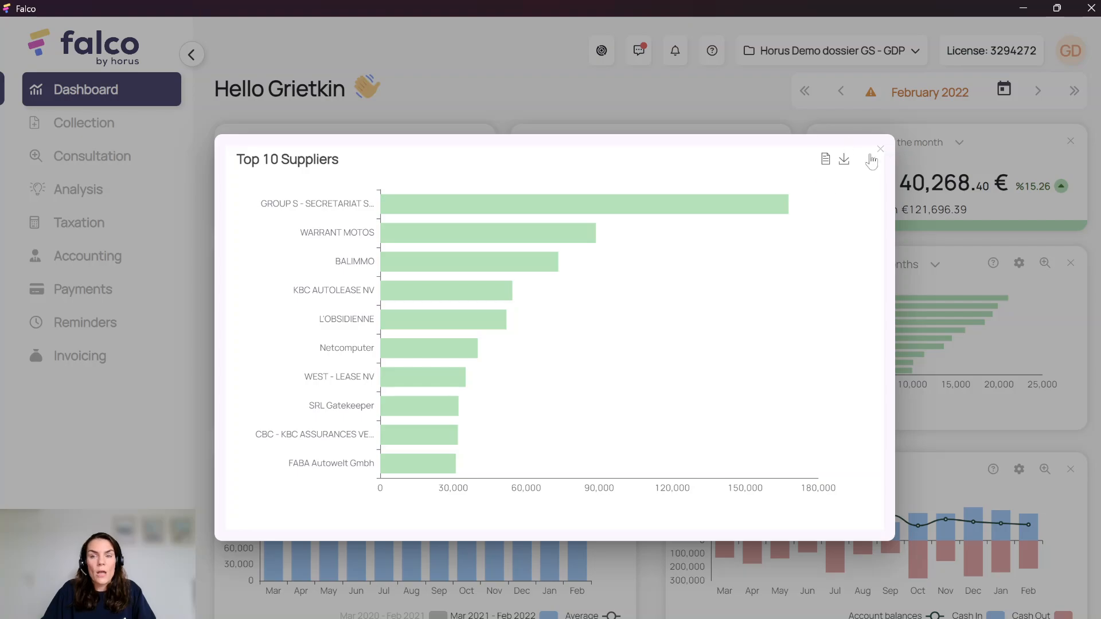
pyautogui.click(880, 149)
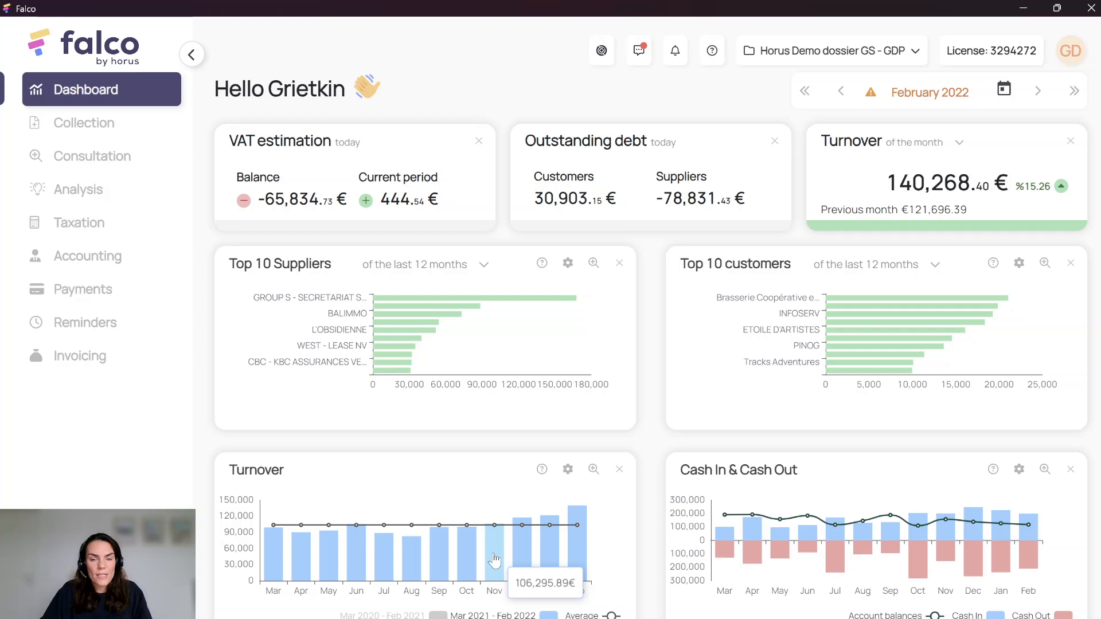
# Open the account details behind November's turnover and view the invoice attached to the DELPHARM entry.
pyautogui.click(495, 559)
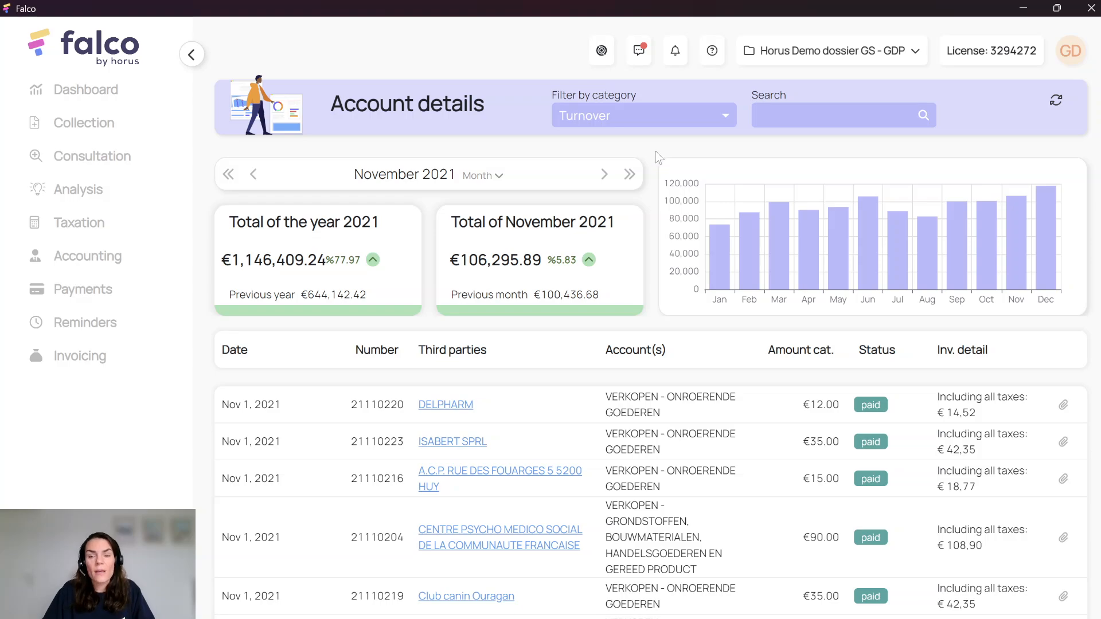
pyautogui.click(1062, 405)
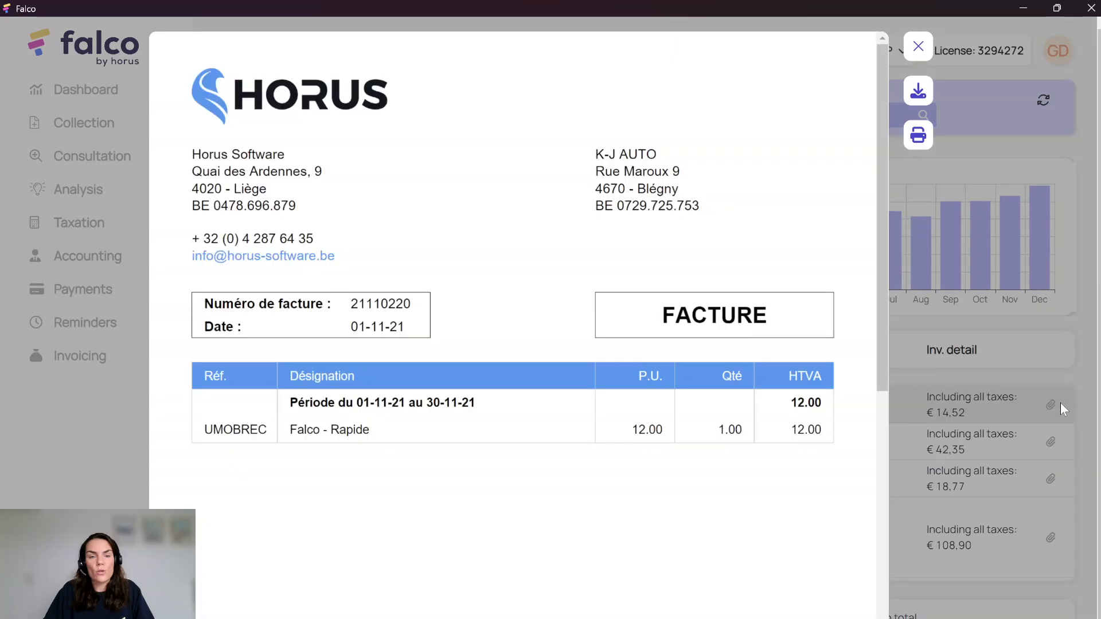
pyautogui.click(919, 46)
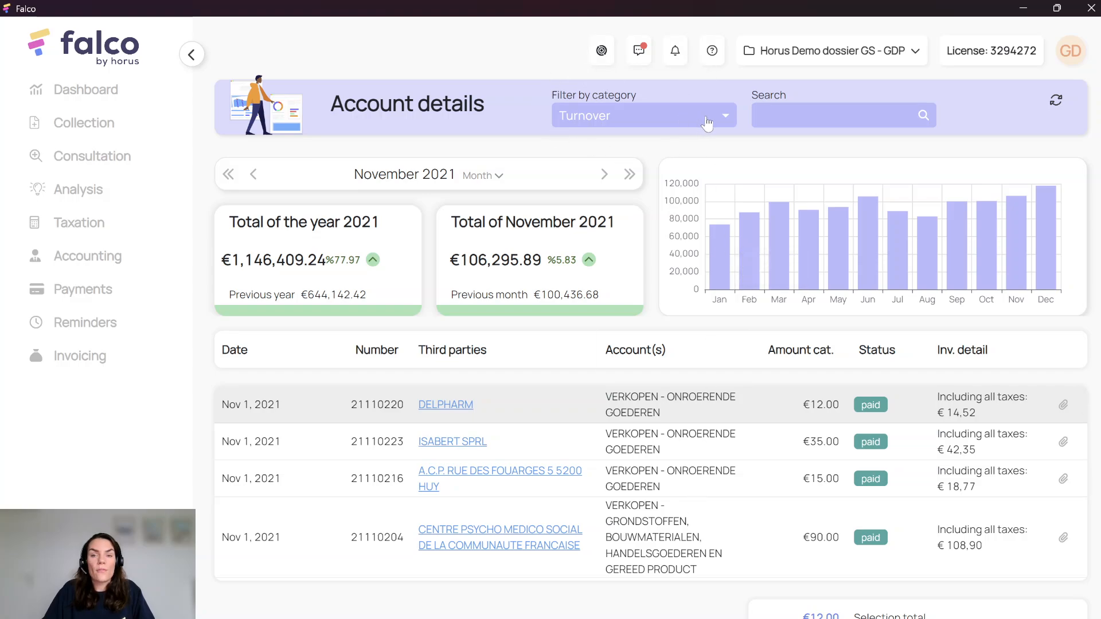
# Filter the November 2021 account details by the All expenses category.
pyautogui.click(725, 115)
pyautogui.scroll(1, 675, 201)
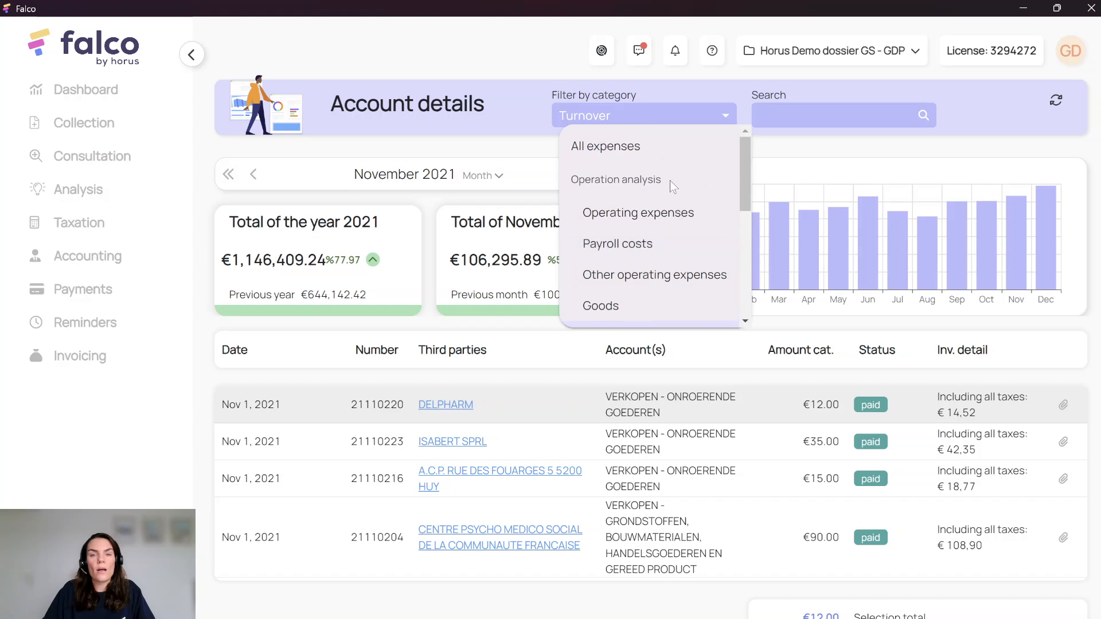
pyautogui.click(602, 147)
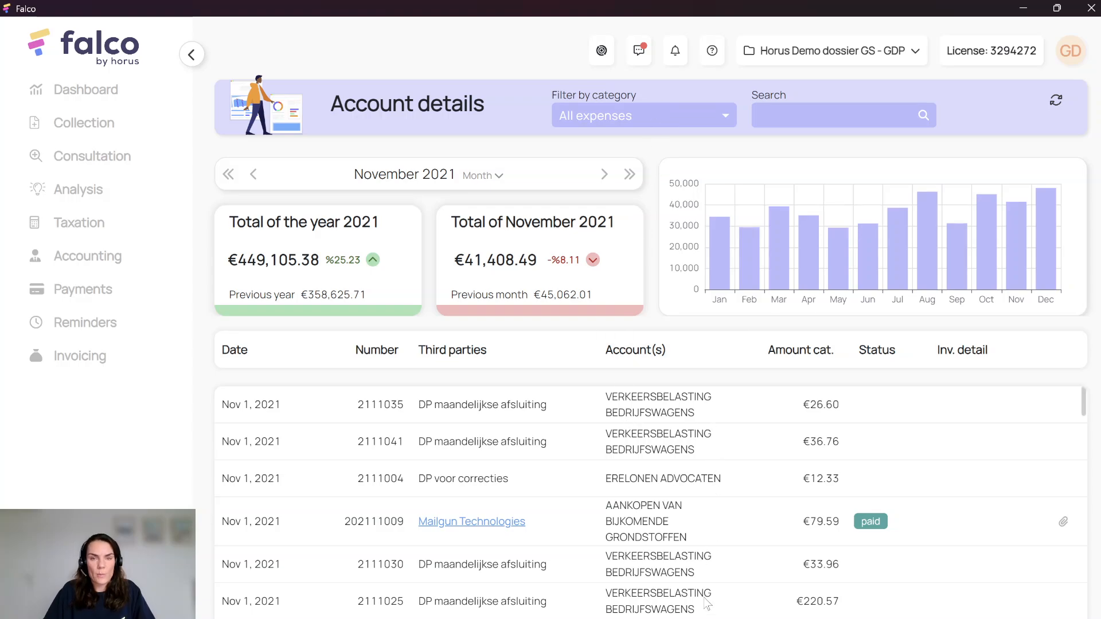
# Return to the dashboard and open the Documents page of the Collection section.
pyautogui.click(122, 97)
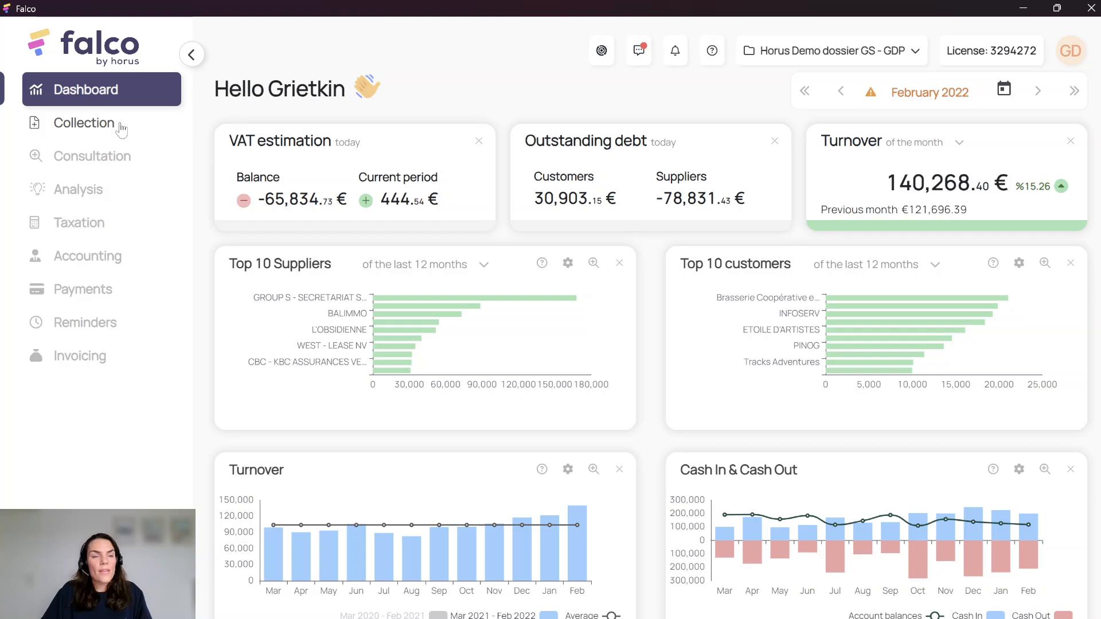
pyautogui.click(97, 127)
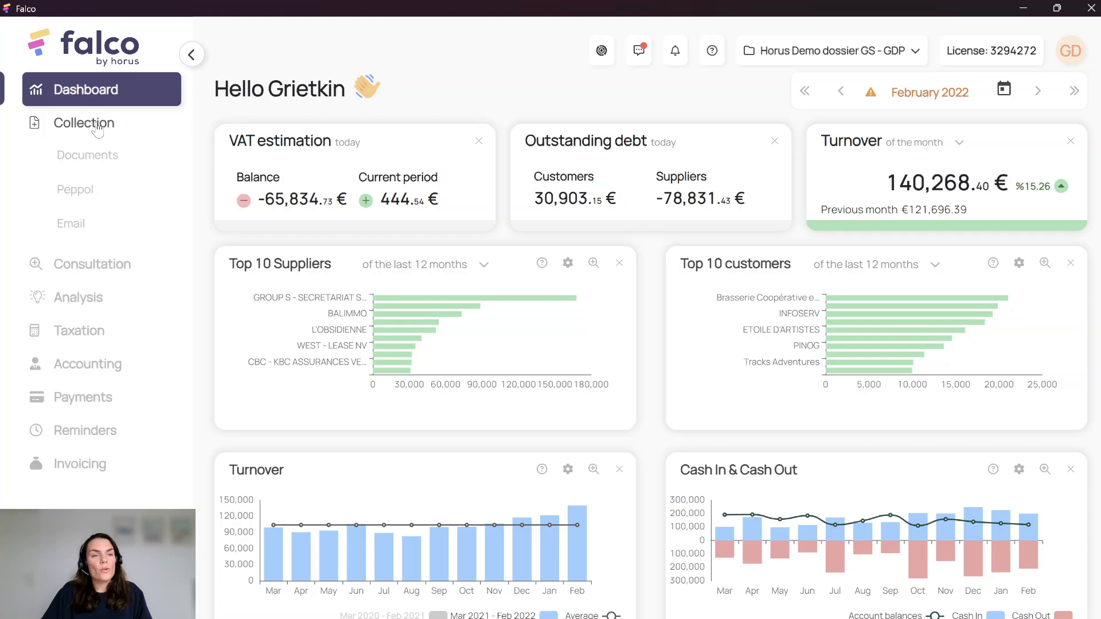
pyautogui.click(91, 161)
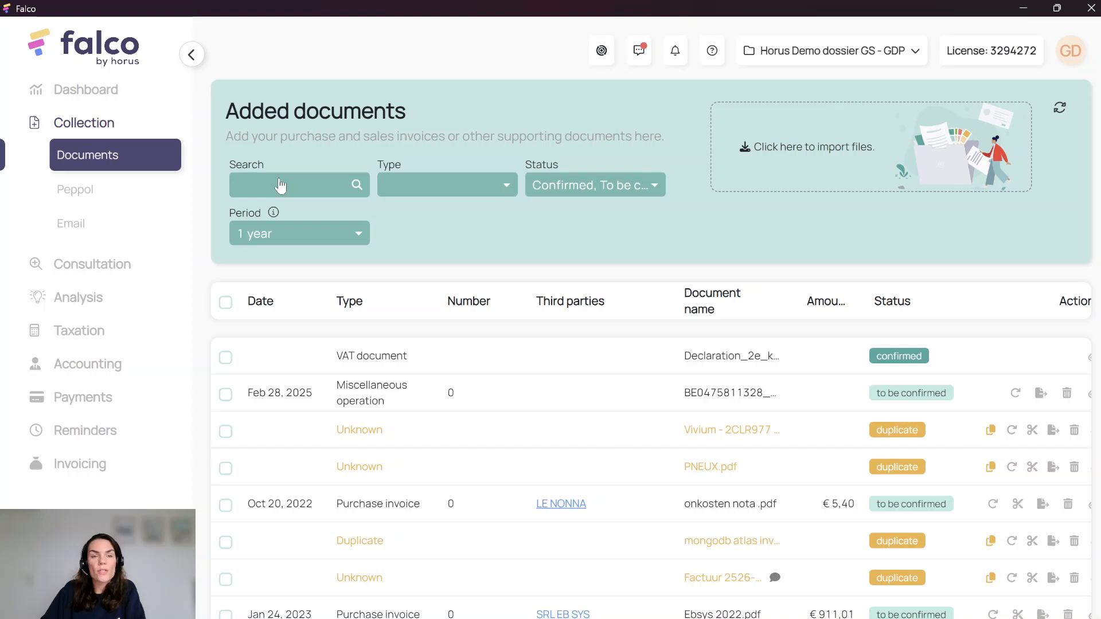
# Examine the document type filter options and browse the list of added documents and their statuses.
pyautogui.click(447, 188)
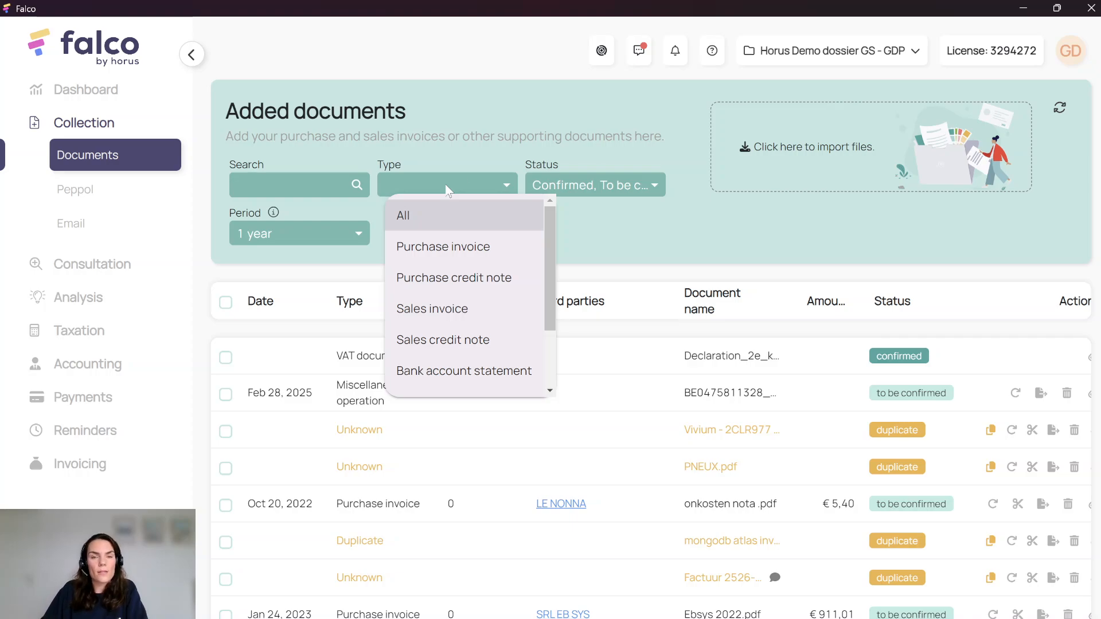
pyautogui.click(478, 163)
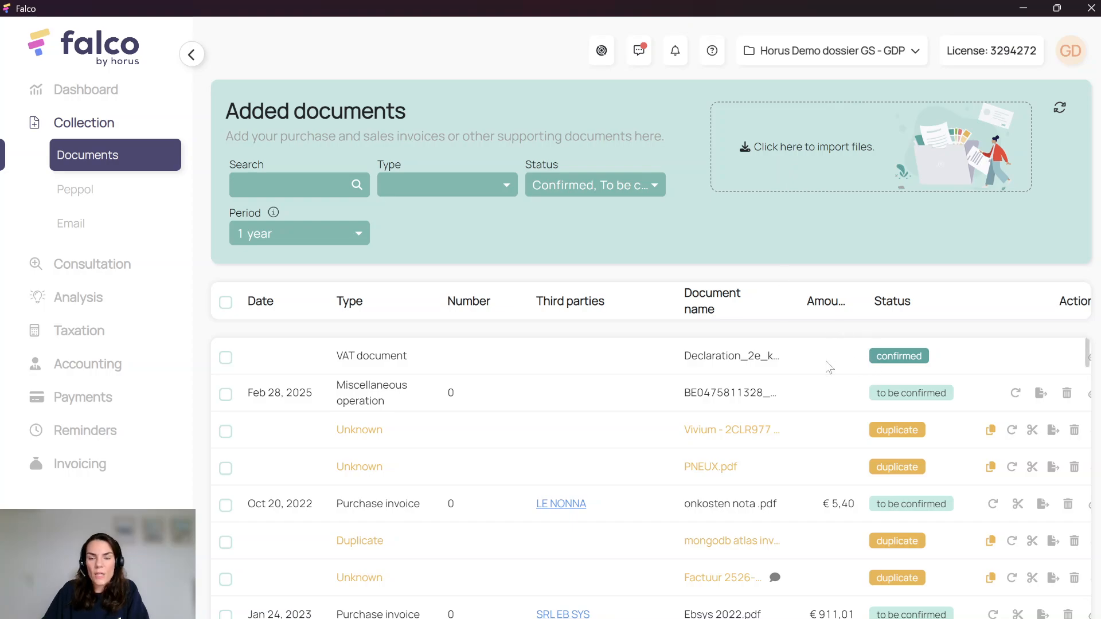
pyautogui.scroll(-6, 828, 369)
pyautogui.scroll(-10, 829, 368)
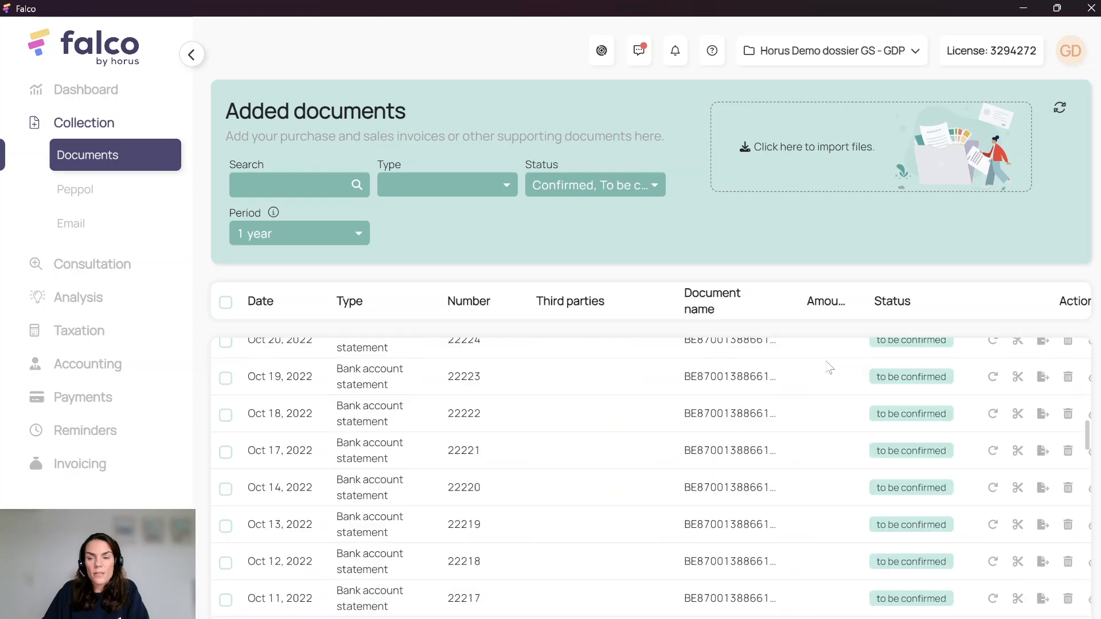
pyautogui.scroll(-10, 828, 368)
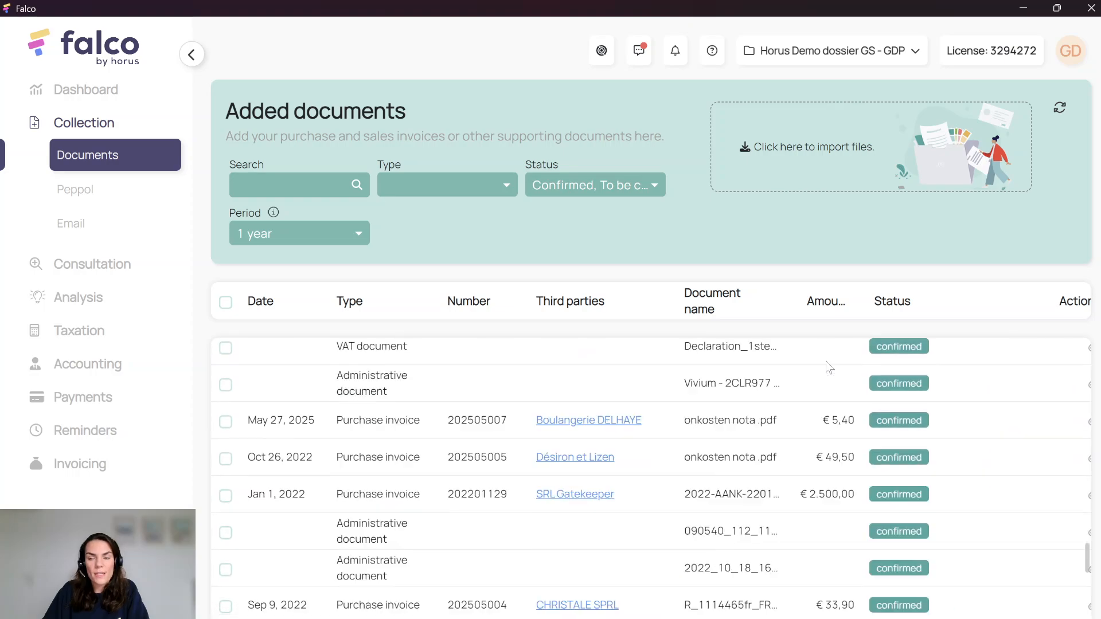
# Browse the added documents, view the attachment of the miscellaneous operation dated Feb 28, 2025, and close it.
pyautogui.scroll(-10, 828, 369)
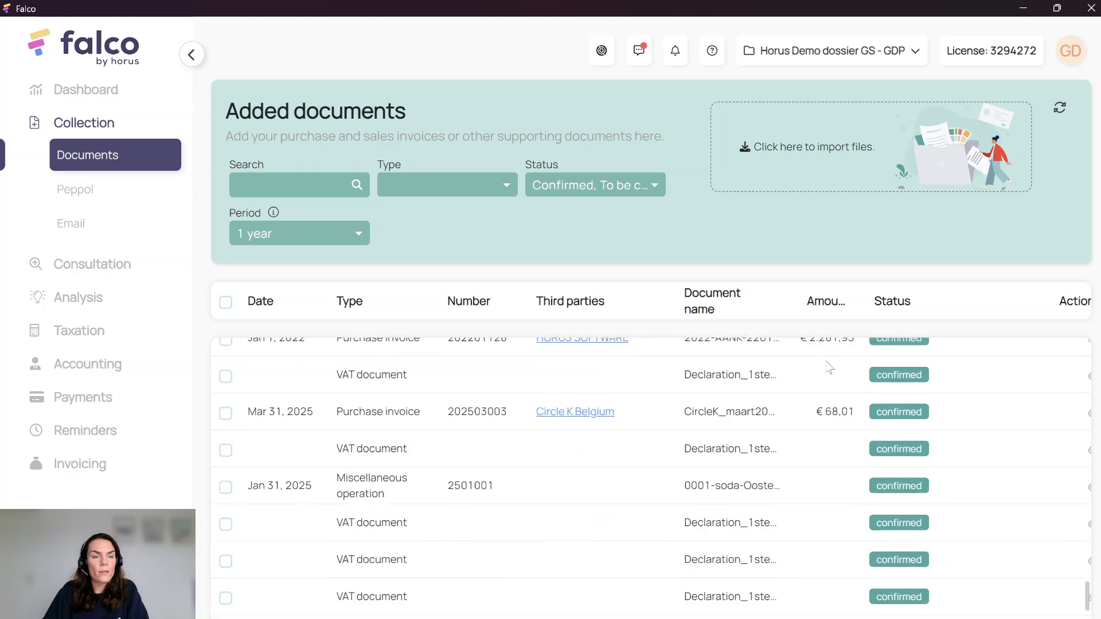
pyautogui.scroll(15, 829, 368)
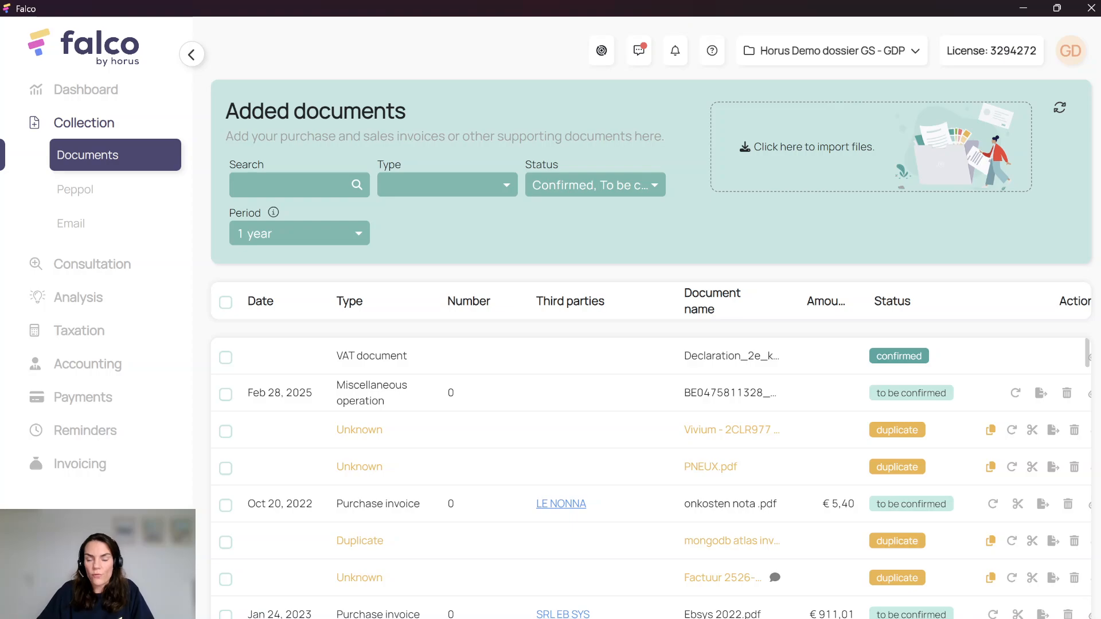
pyautogui.hscroll(1, 651, 450)
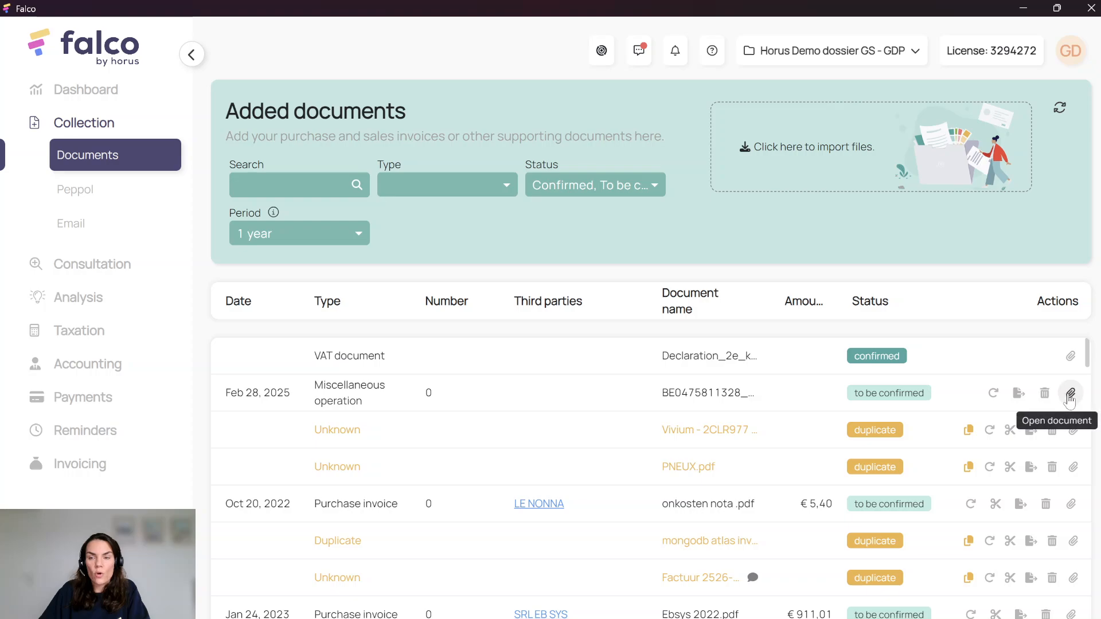
pyautogui.click(1071, 393)
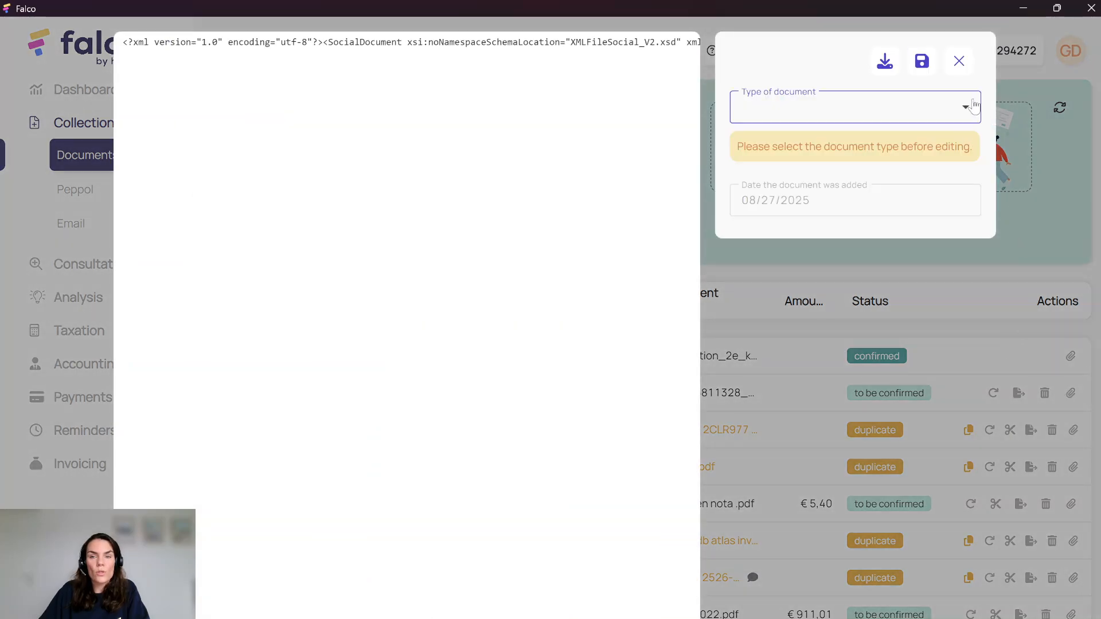
pyautogui.click(959, 61)
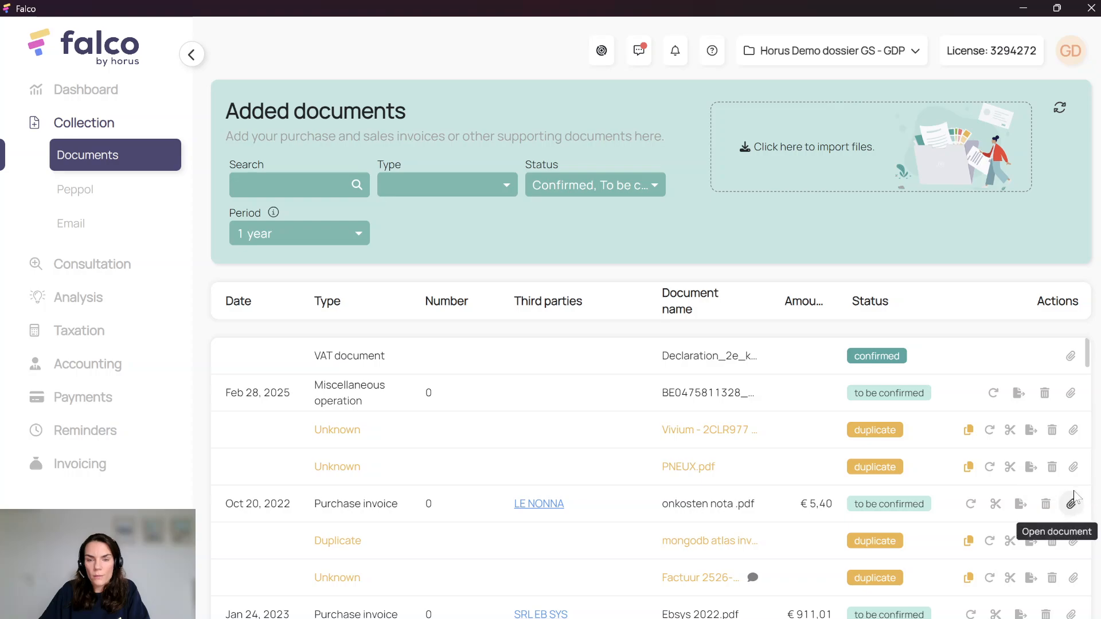
# Find the Vivium Assurances purchase invoice dated Dec 10, 2022 among the added documents and open its document.
pyautogui.scroll(-3, 1066, 505)
pyautogui.scroll(-7, 1067, 543)
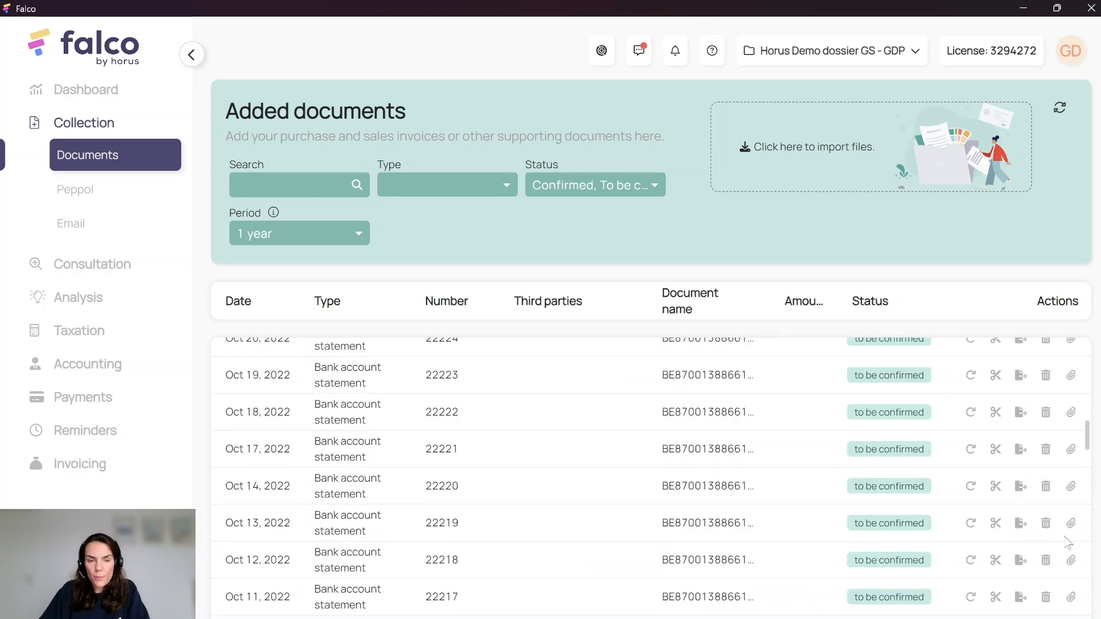
pyautogui.scroll(5, 1068, 542)
pyautogui.scroll(-1, 1069, 541)
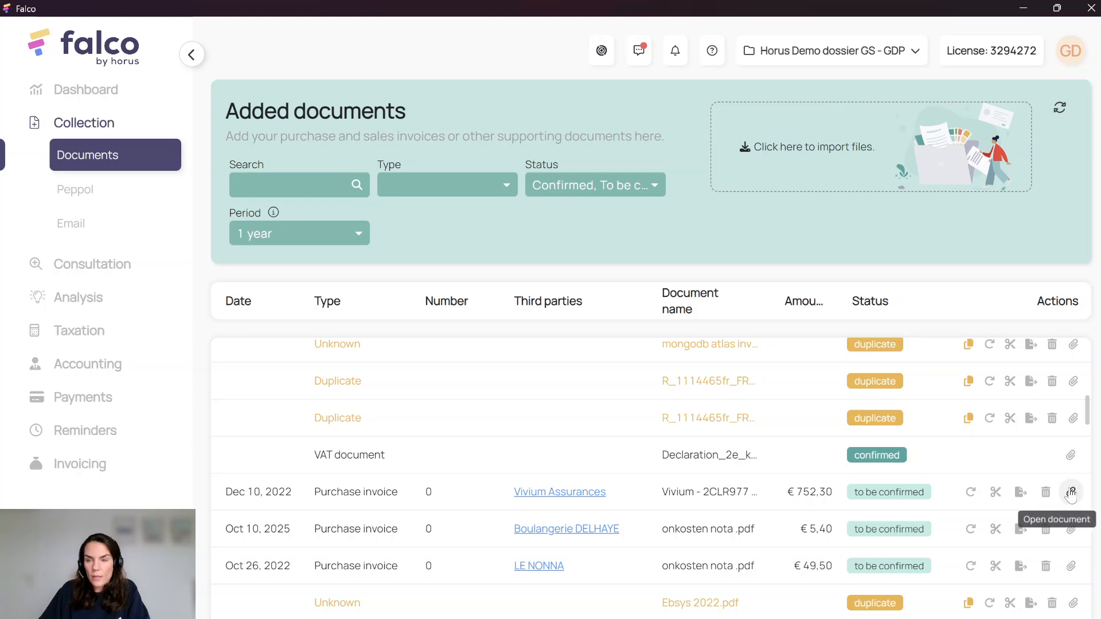
pyautogui.click(1071, 492)
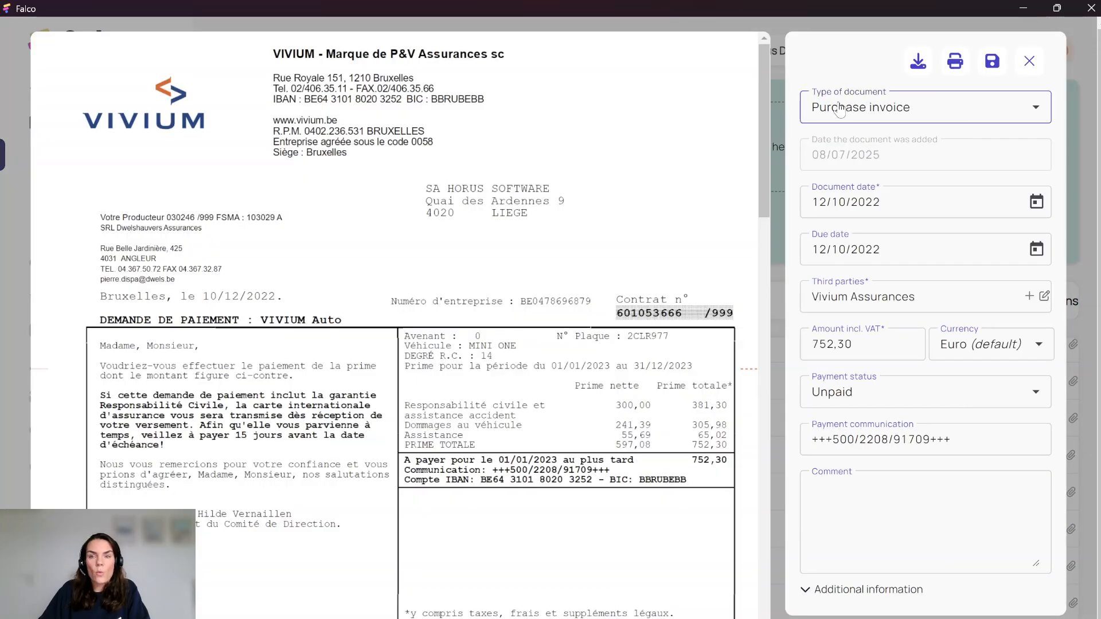
# Examine the invoice's document type options, payment status options and comment field, and close the document without saving.
pyautogui.click(902, 109)
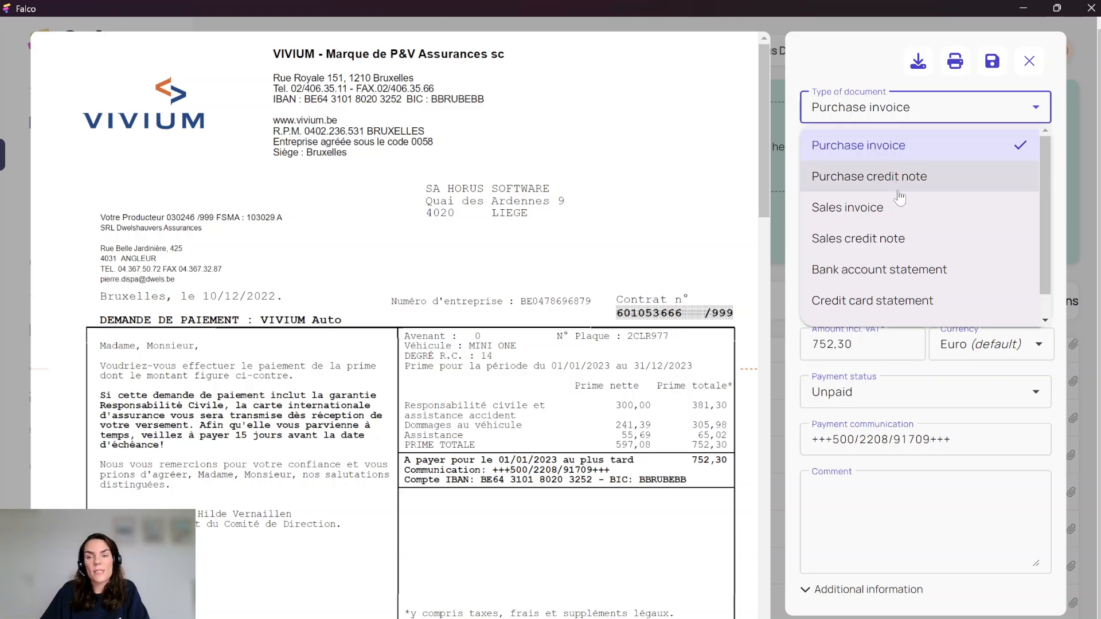
pyautogui.click(867, 68)
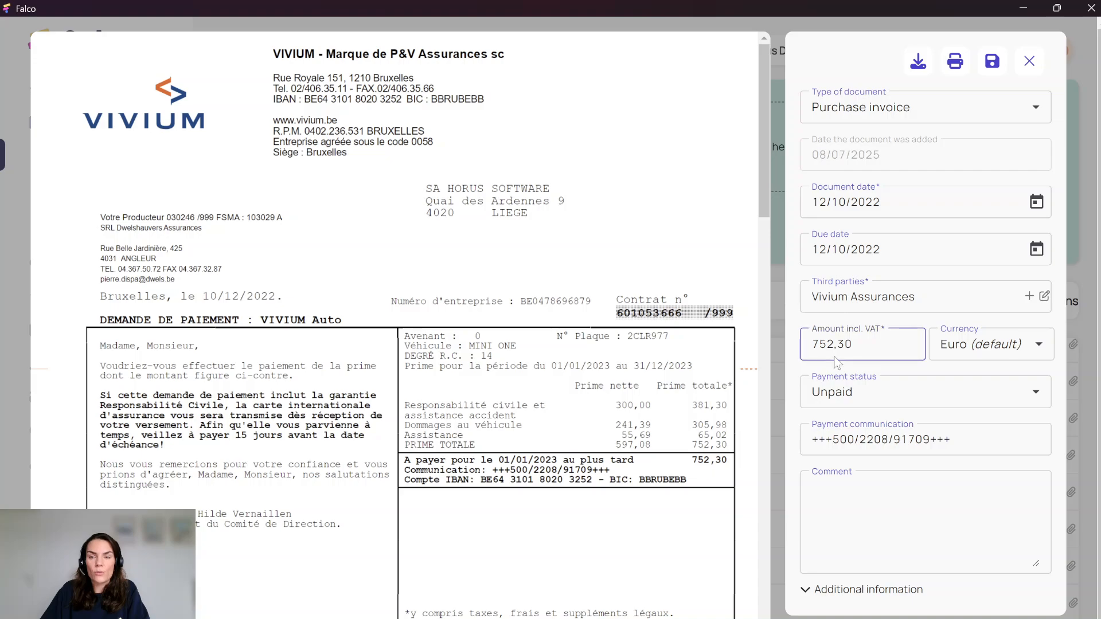
pyautogui.click(941, 398)
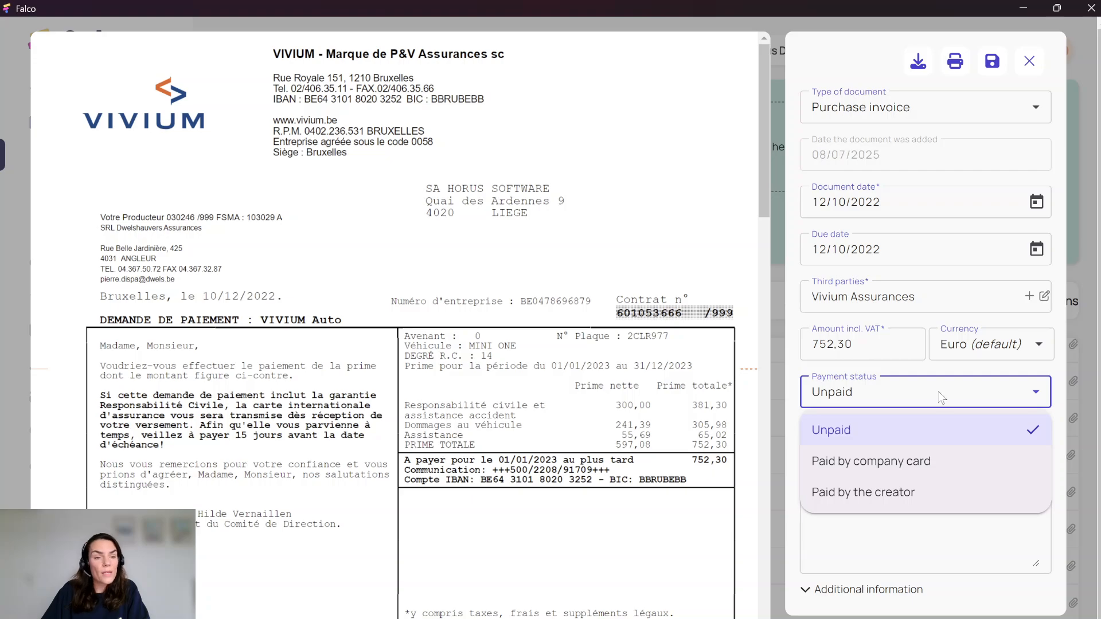
pyautogui.click(924, 543)
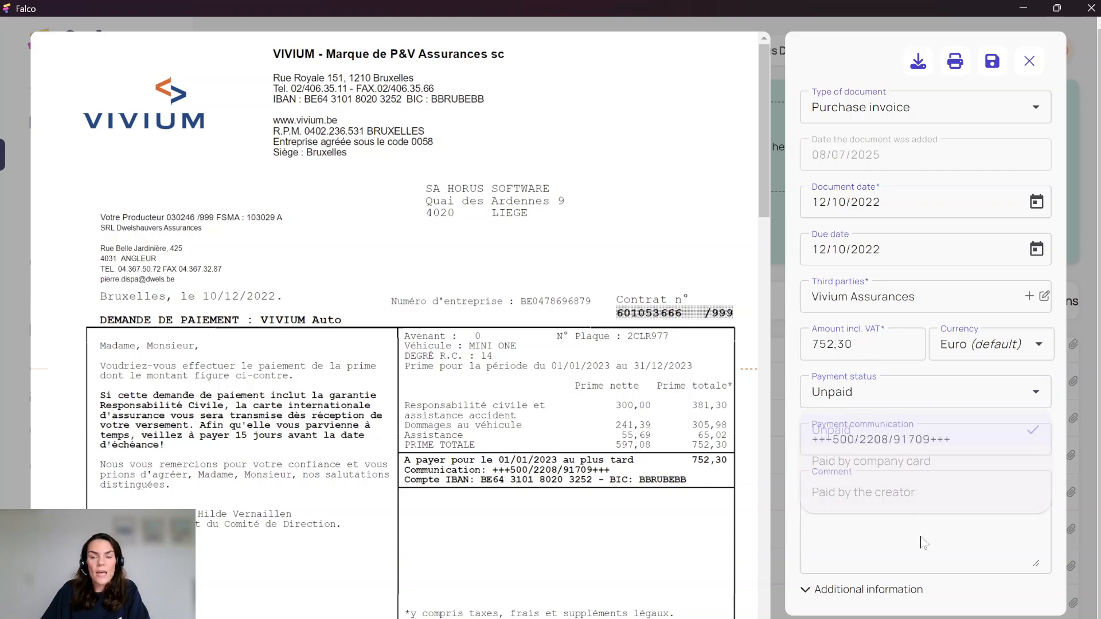
pyautogui.click(925, 544)
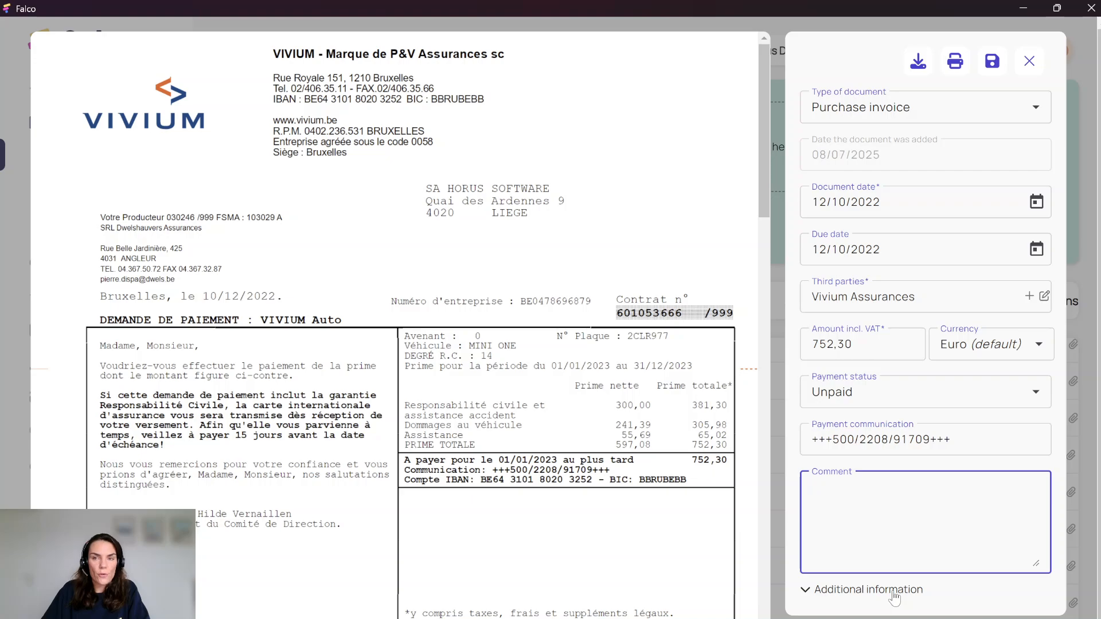
pyautogui.click(1030, 61)
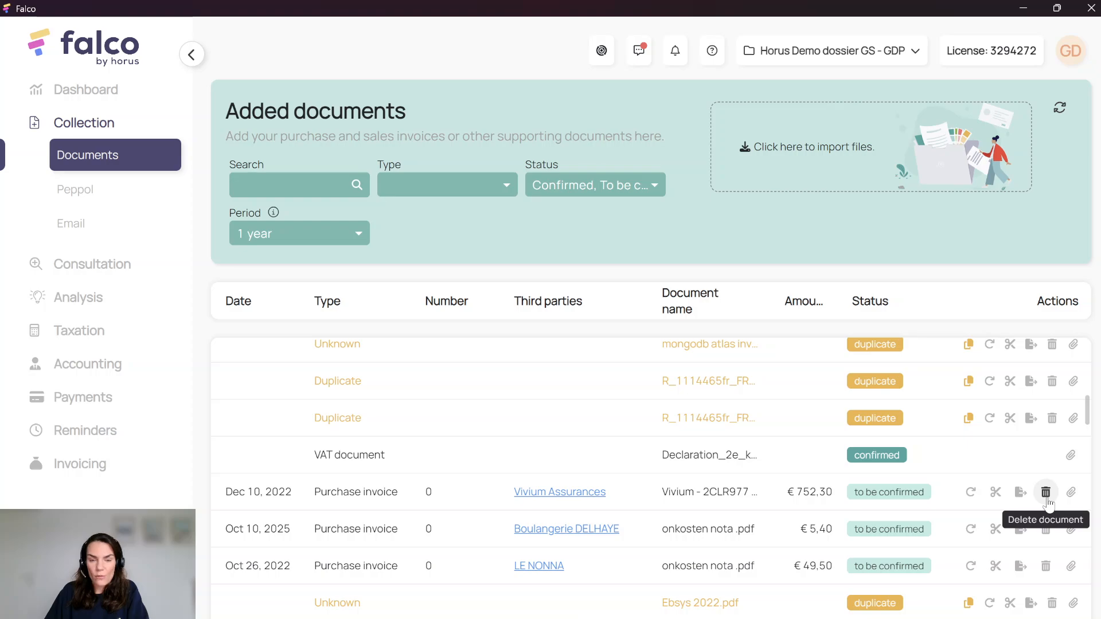
# Open duplicate management for the Vivium document marked as duplicate, compare both versions, and close the comparison.
pyautogui.scroll(5, 974, 524)
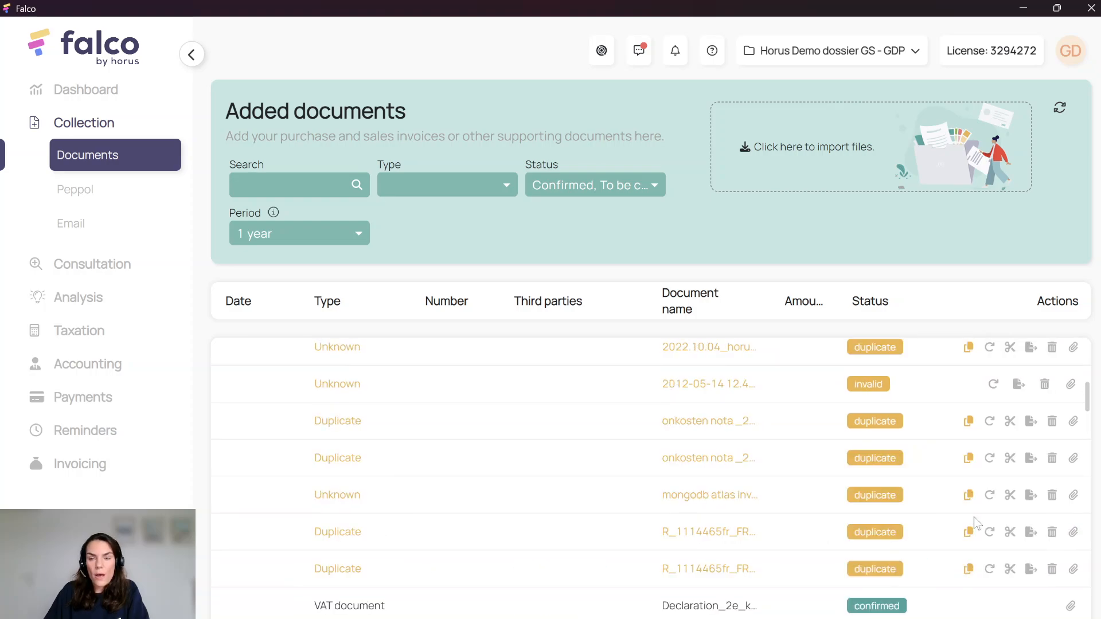
pyautogui.scroll(5, 974, 523)
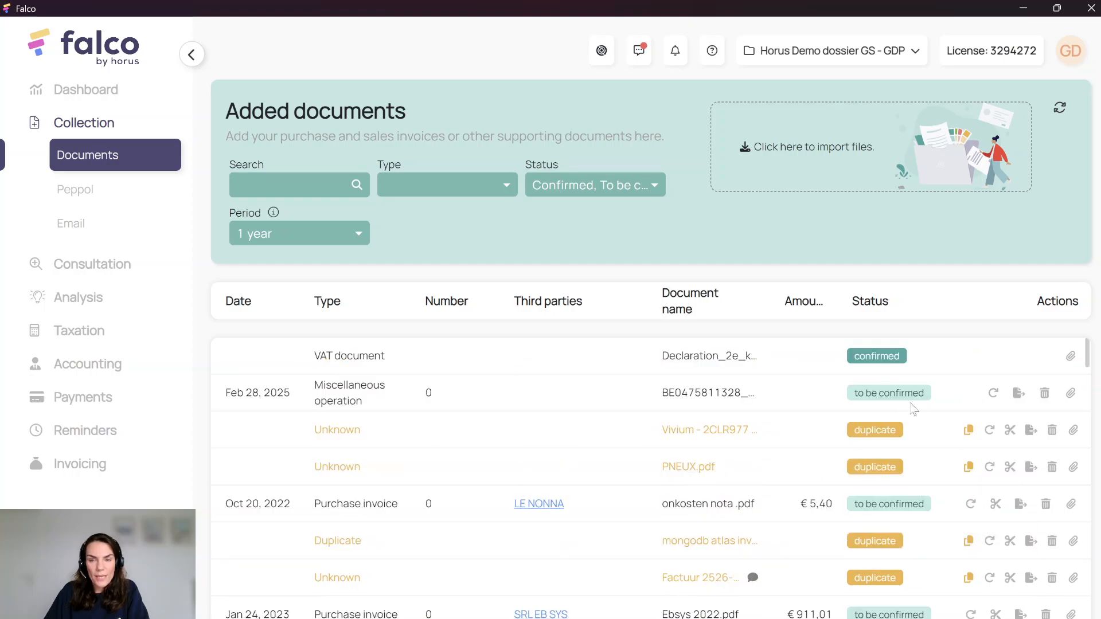
pyautogui.click(968, 430)
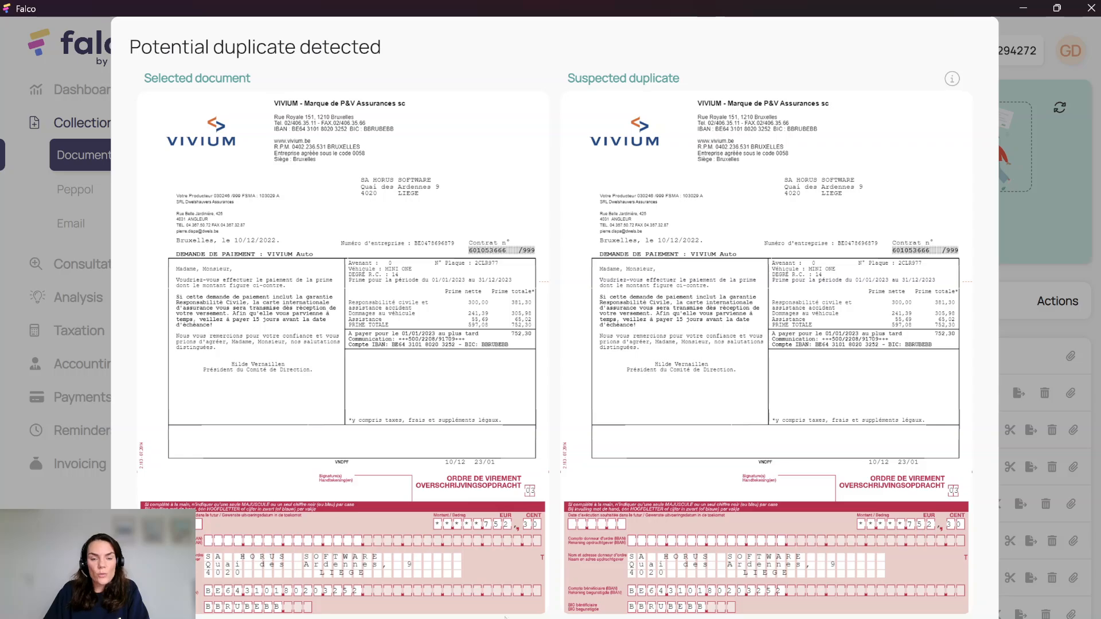
pyautogui.press('Escape')
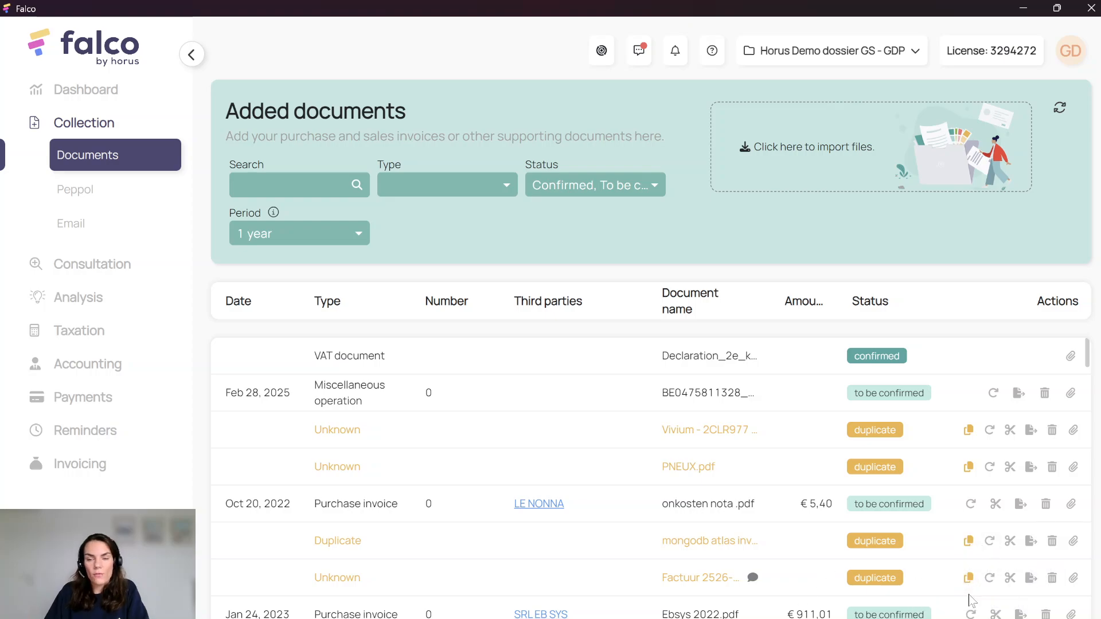
# Find the added document with the invalid status, view its attached file, and close it.
pyautogui.scroll(-6, 970, 585)
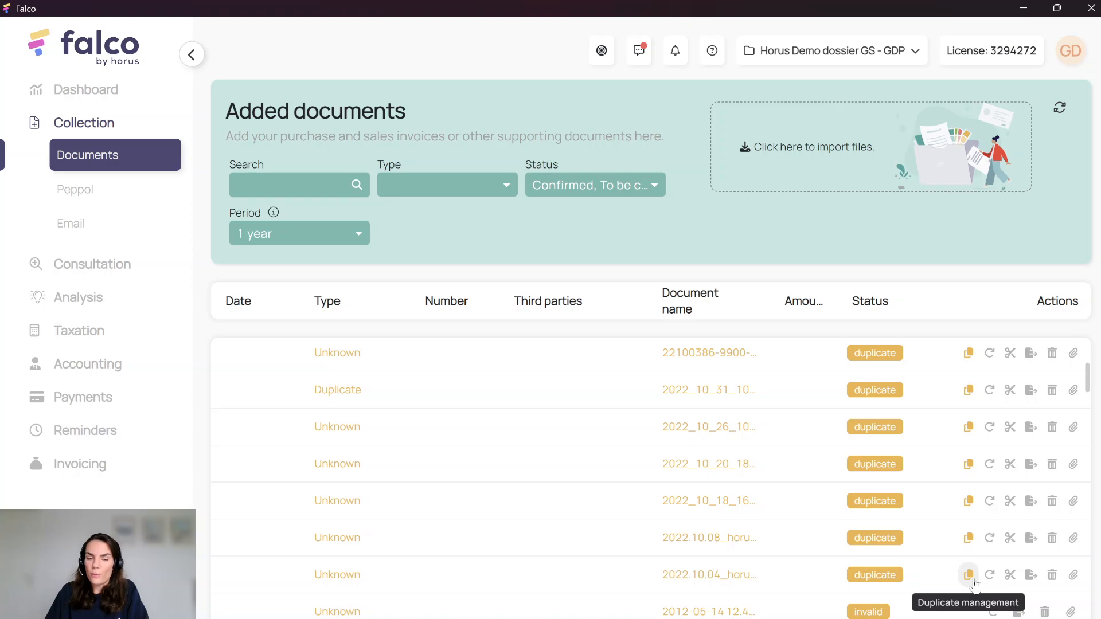
pyautogui.scroll(-2, 974, 584)
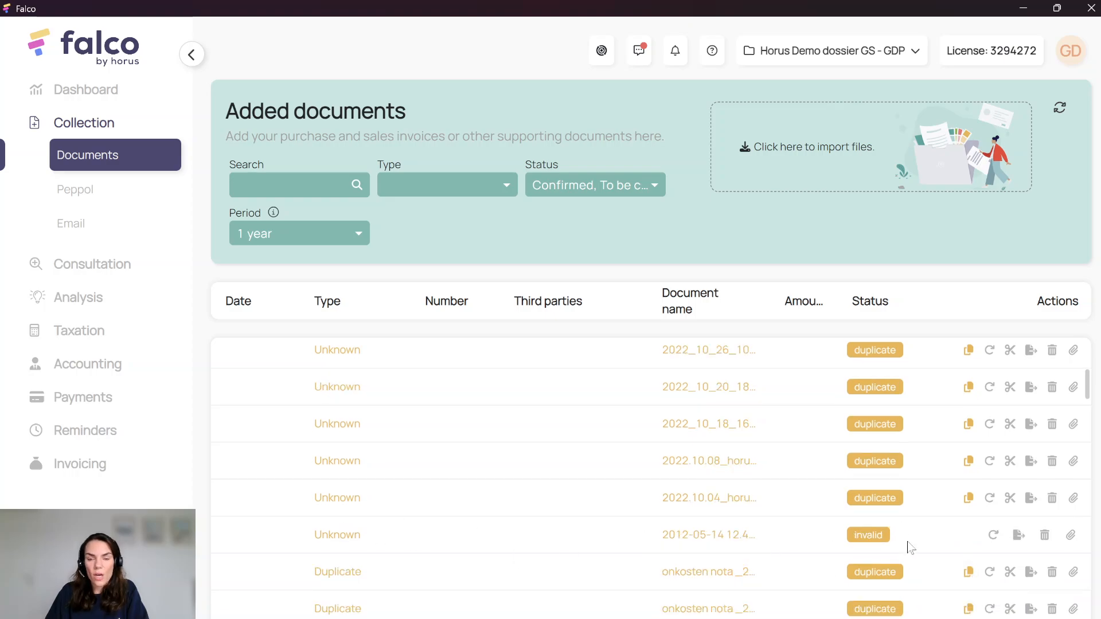
pyautogui.click(1072, 534)
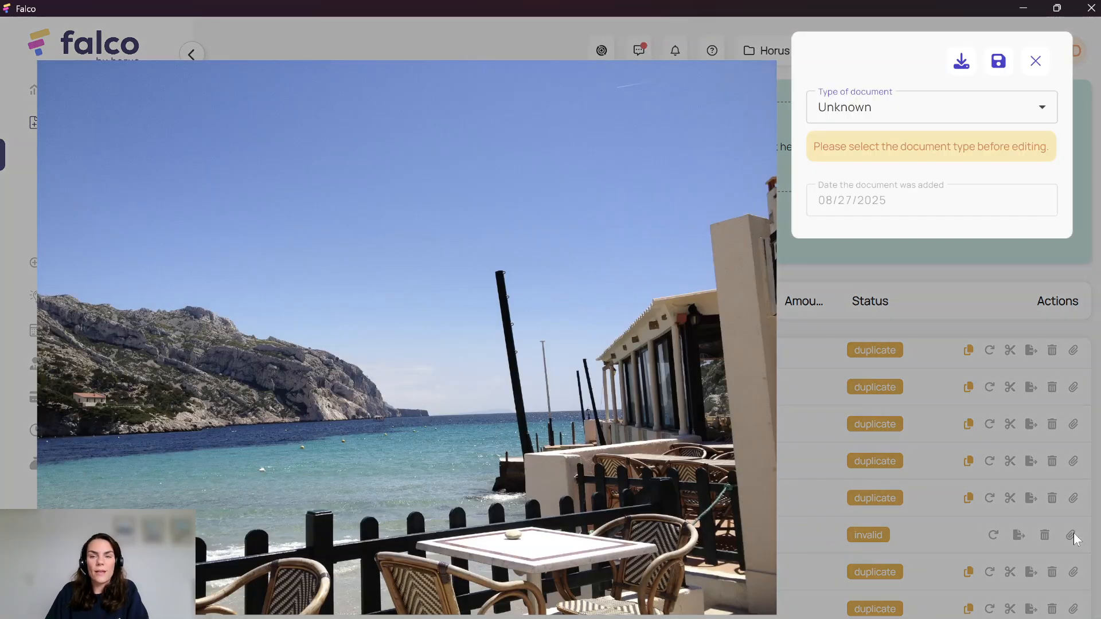
pyautogui.click(1036, 60)
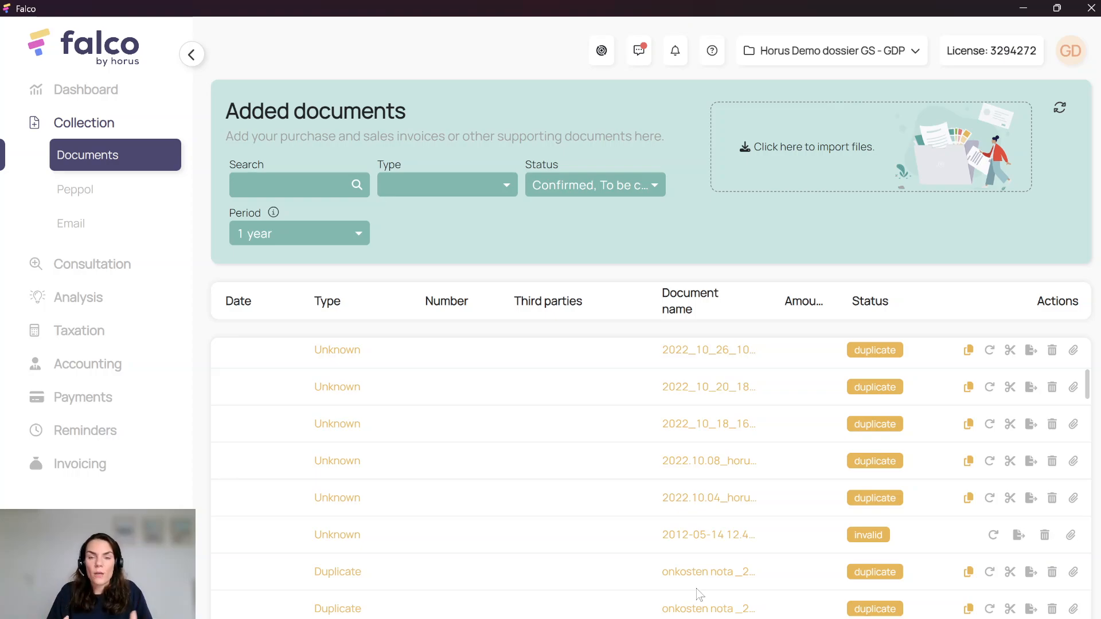
# View the Peppol and Email pages of the Collection section, dismissing the form for adding an email address.
pyautogui.click(79, 193)
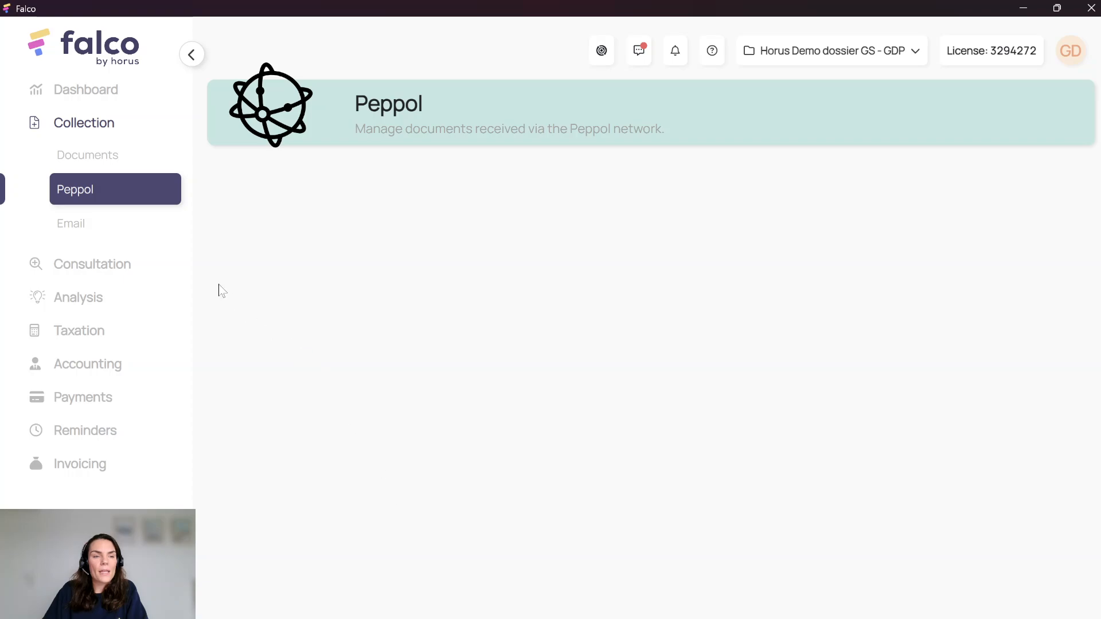
pyautogui.click(94, 222)
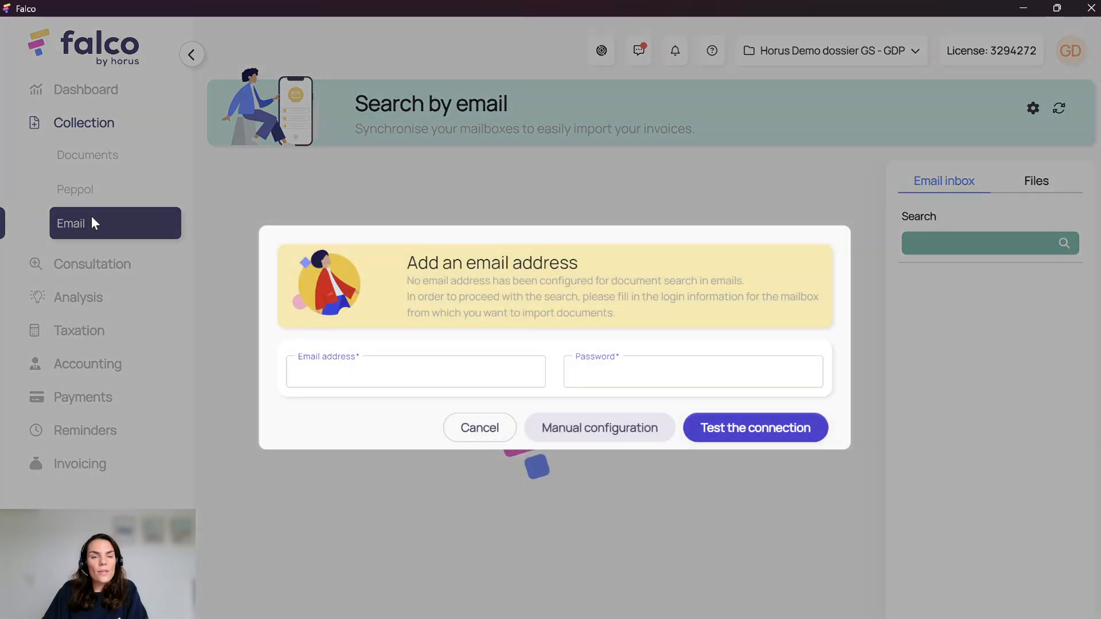
pyautogui.click(469, 432)
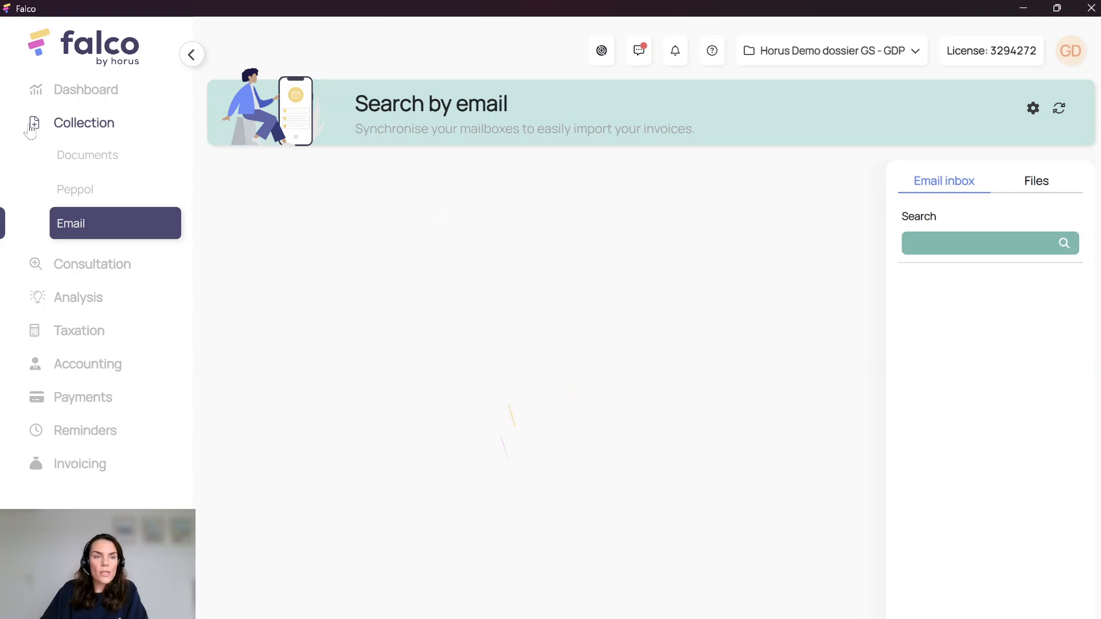
# Collapse the Collection section and open the Directory page of the Consultation section.
pyautogui.click(84, 124)
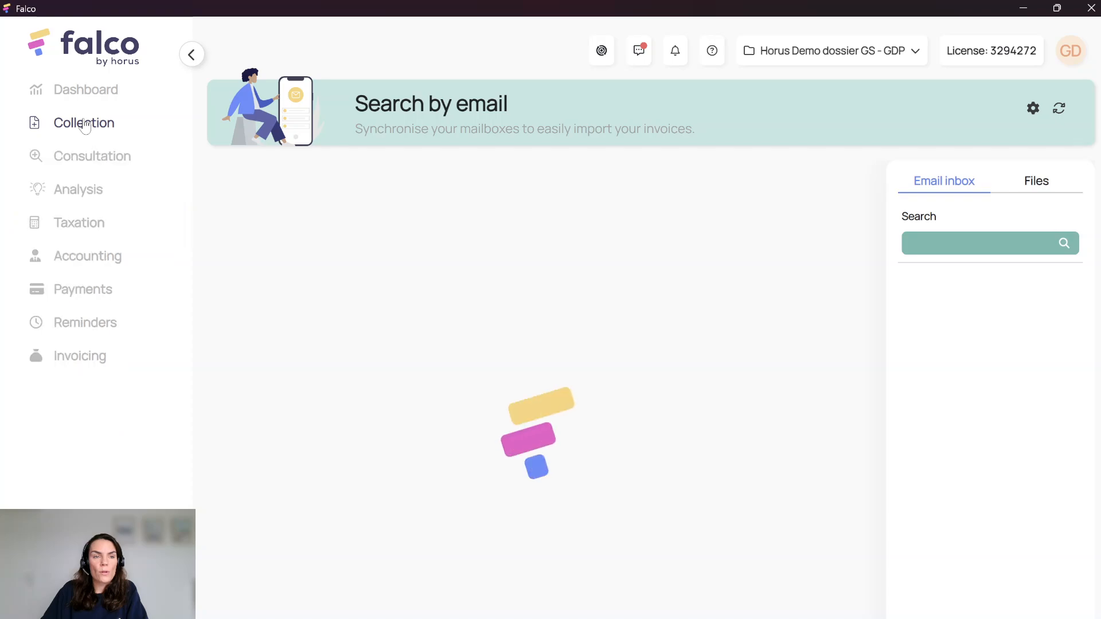
pyautogui.click(88, 164)
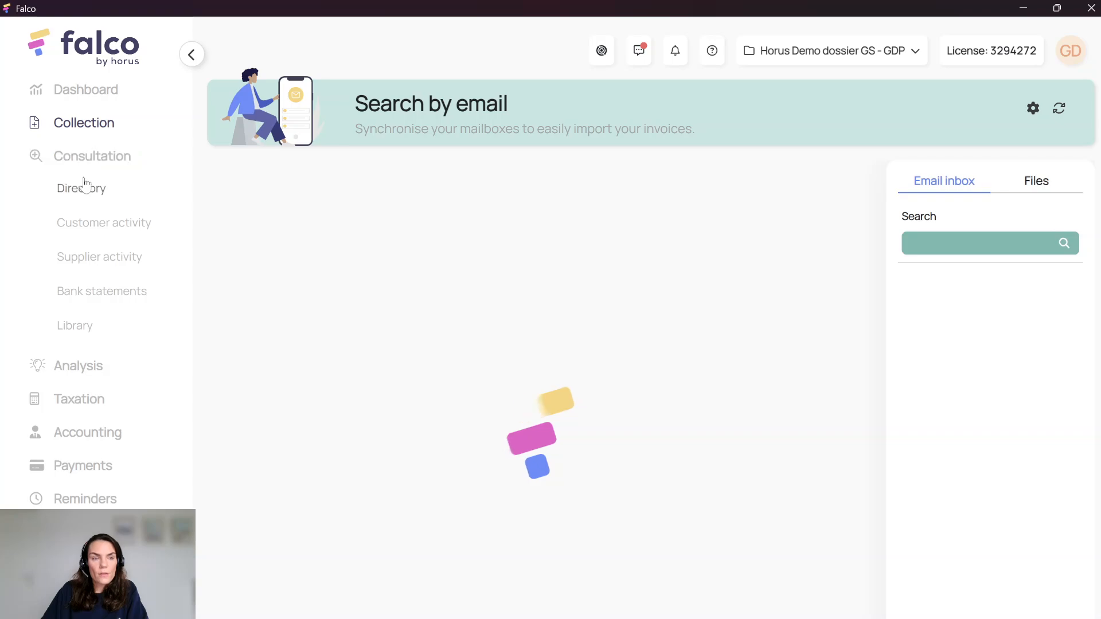
pyautogui.click(84, 194)
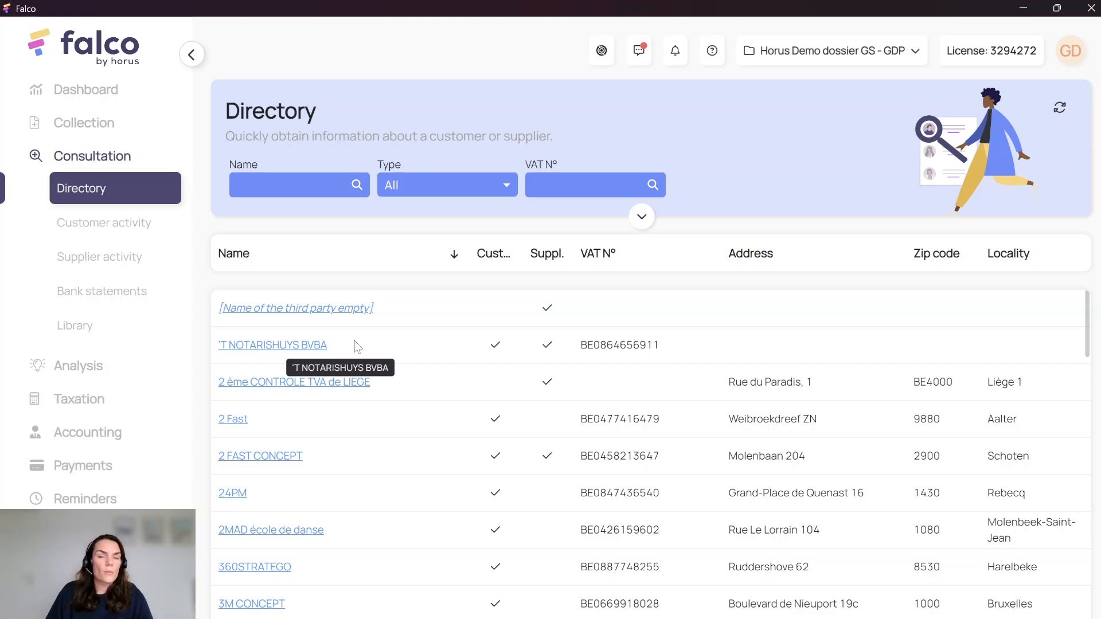
# Open the 'T NOTARISHUYS BVBA record, review its customer and supplier arrears and history, and close it.
pyautogui.click(262, 347)
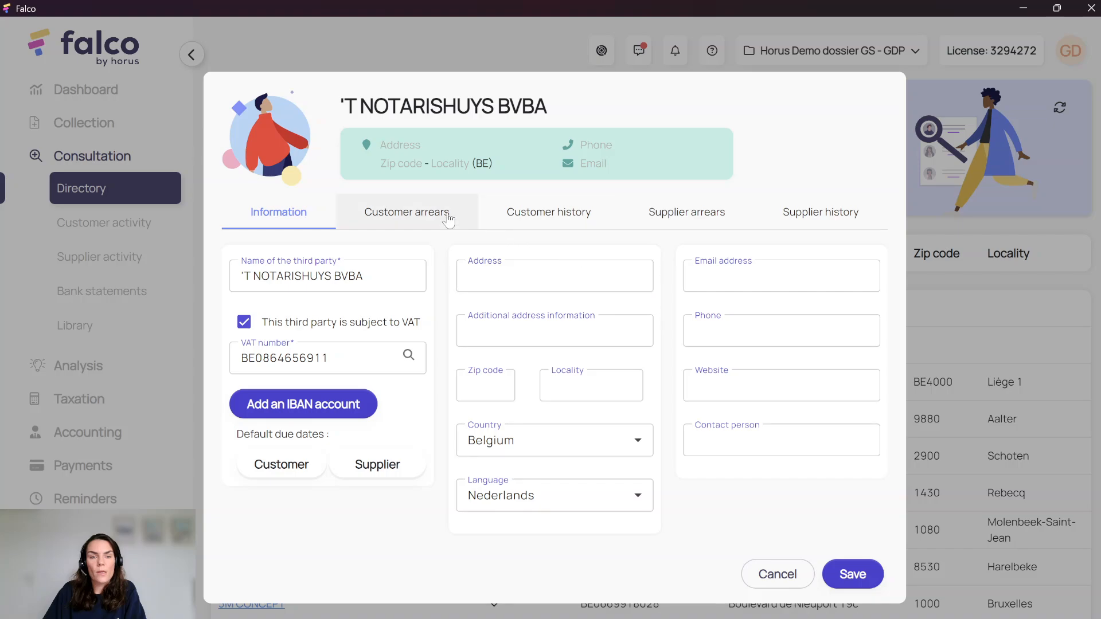
pyautogui.click(414, 217)
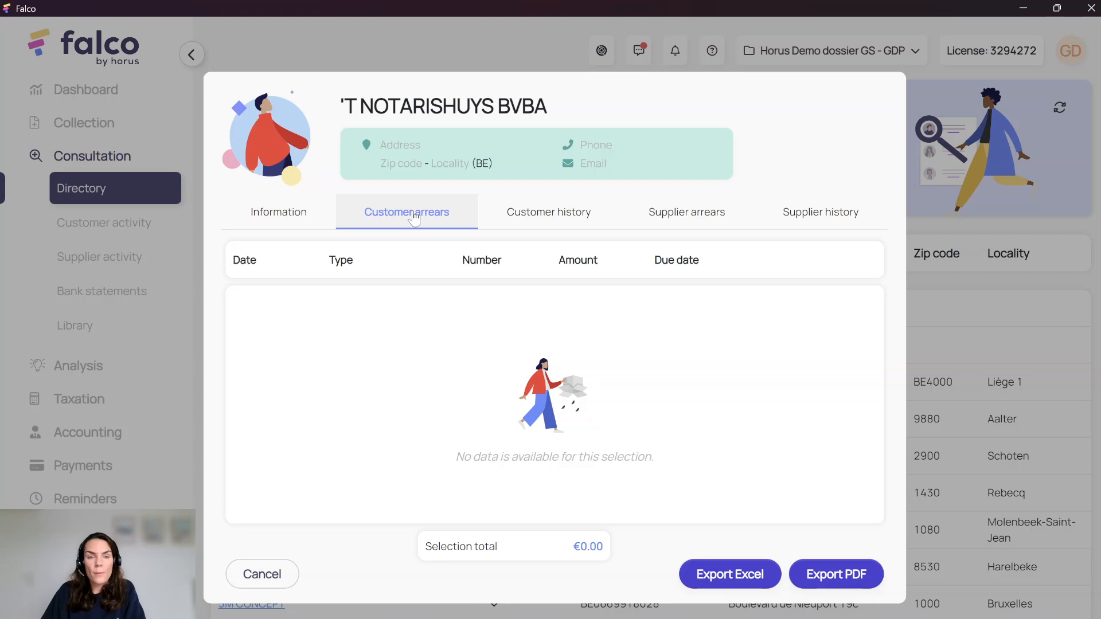
pyautogui.click(534, 214)
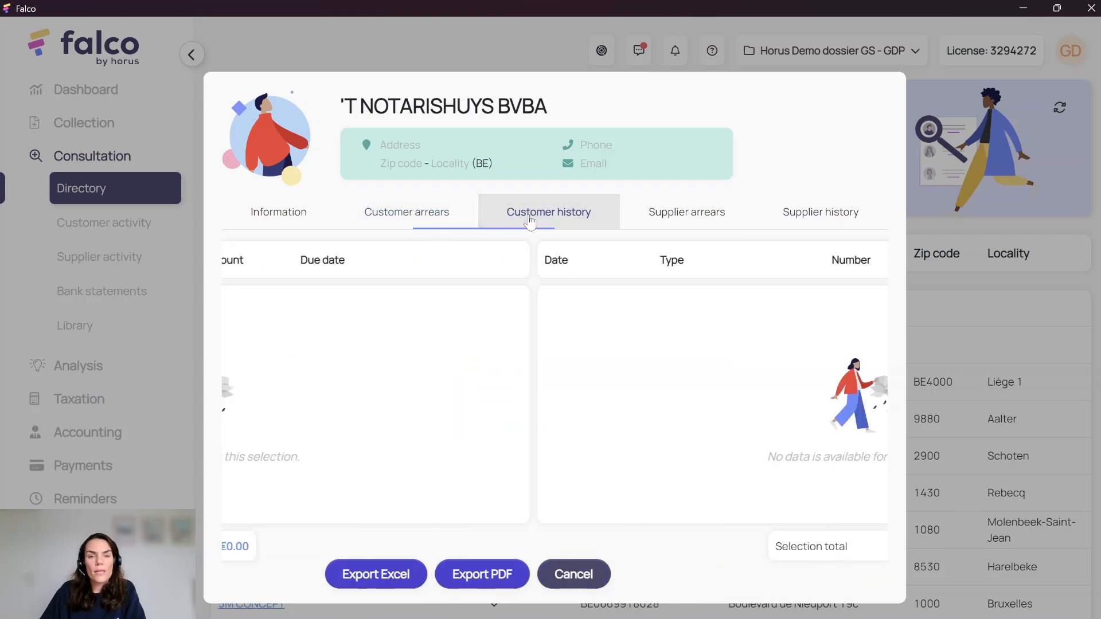
pyautogui.click(688, 215)
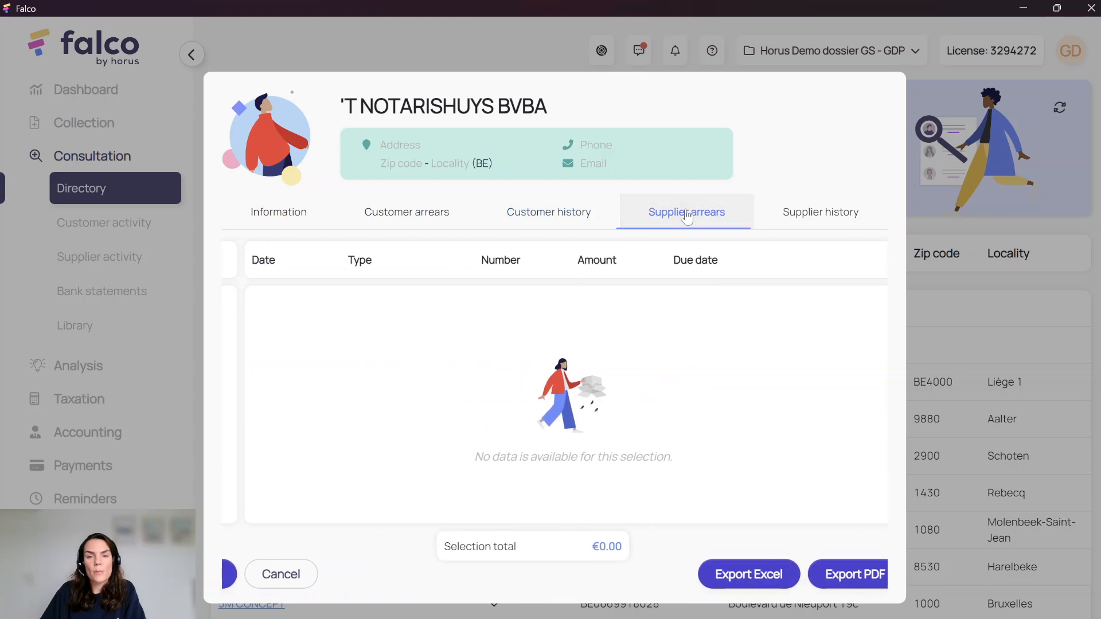
pyautogui.click(818, 212)
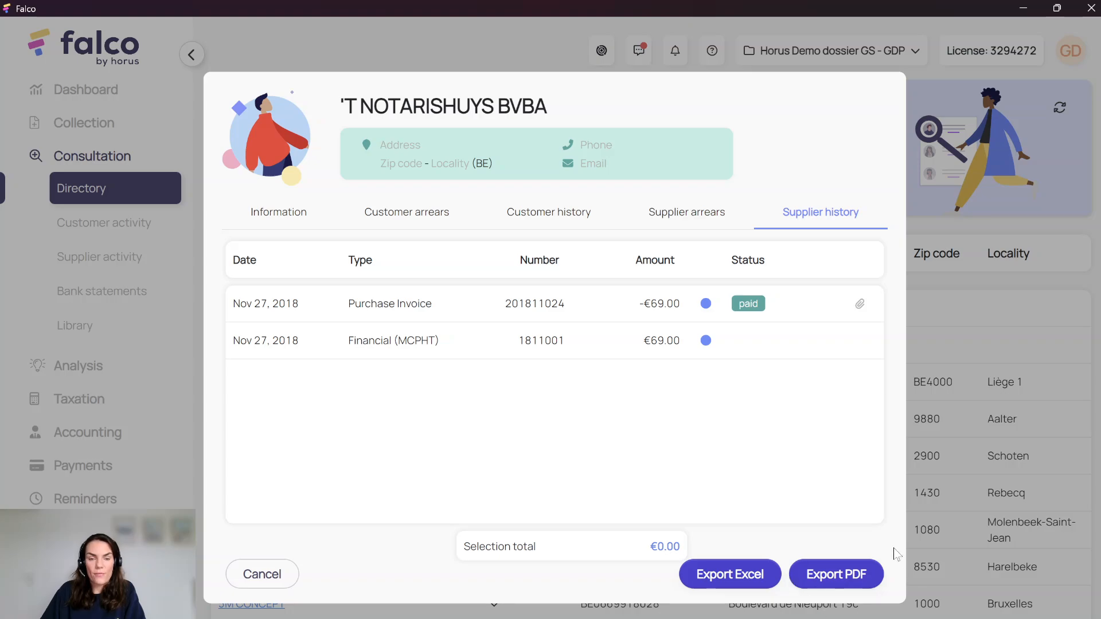
pyautogui.click(272, 577)
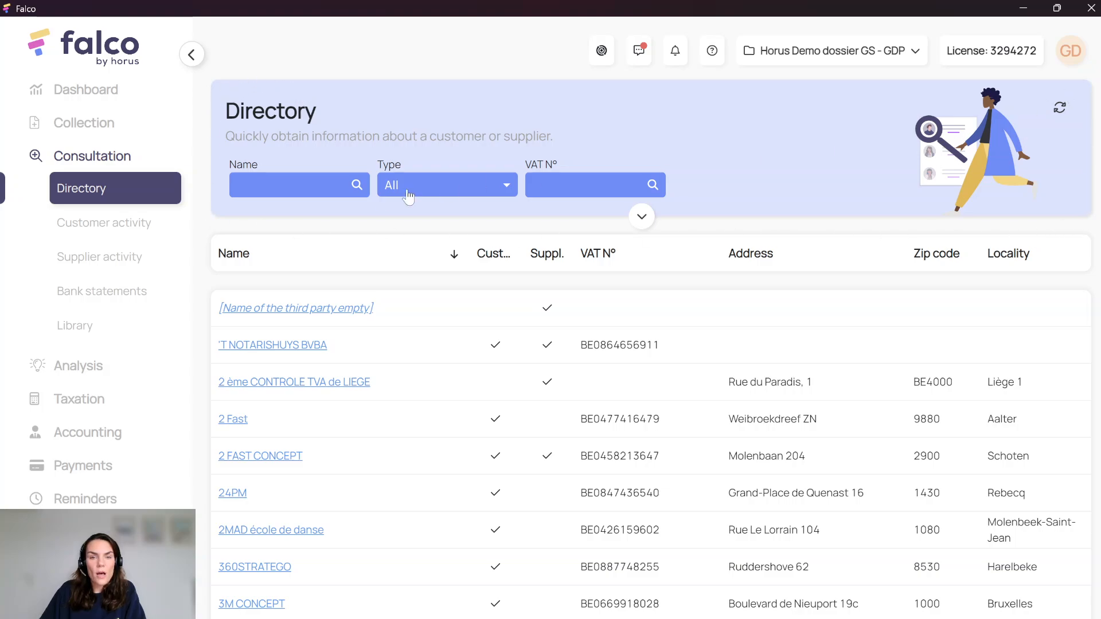
# Check the type filter options of the Directory and display the Outstanding debt view of Customer activity.
pyautogui.click(456, 195)
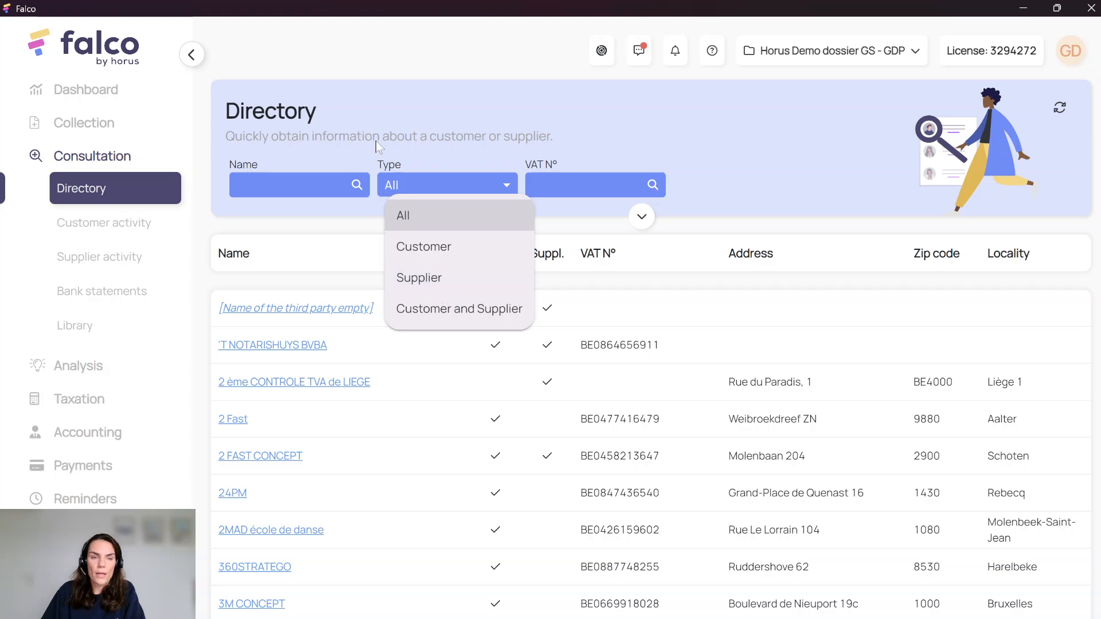
pyautogui.click(349, 108)
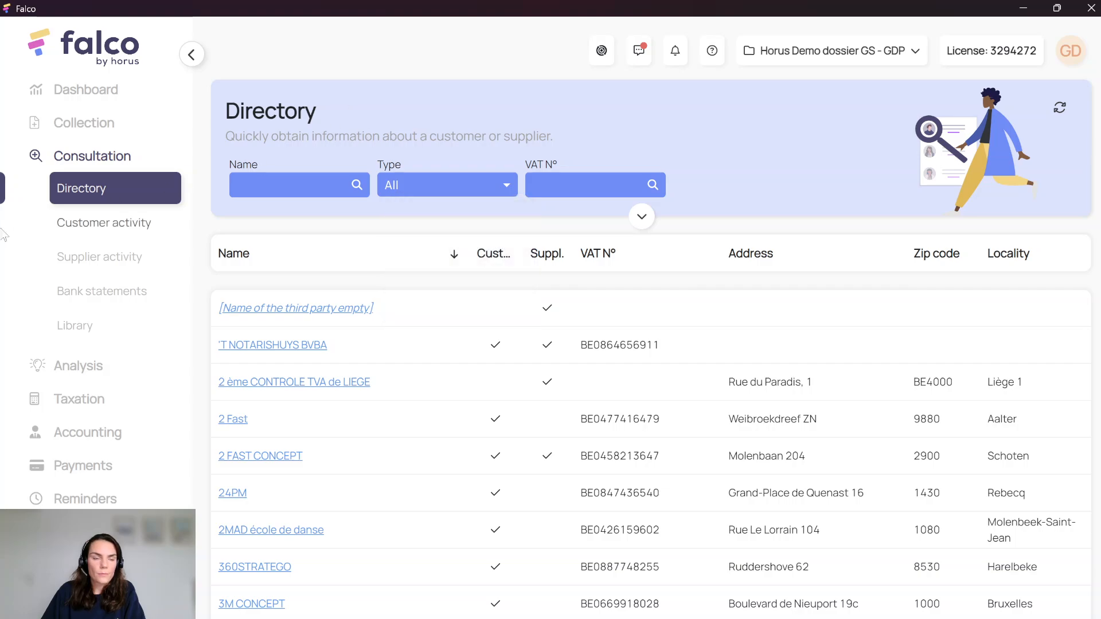
pyautogui.click(81, 228)
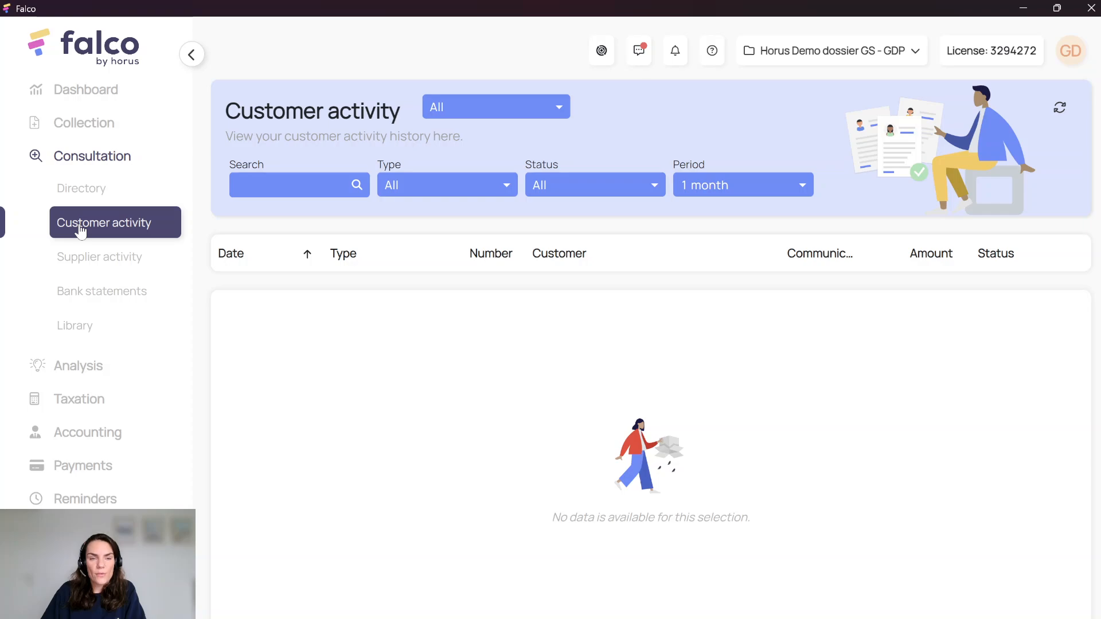
pyautogui.click(464, 109)
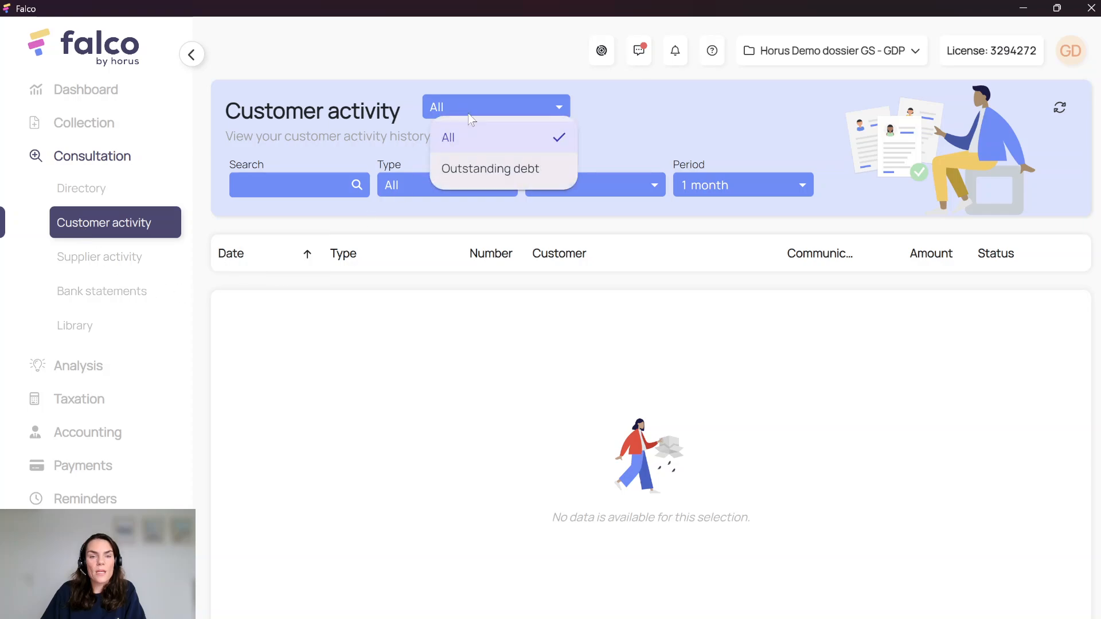
pyautogui.click(481, 172)
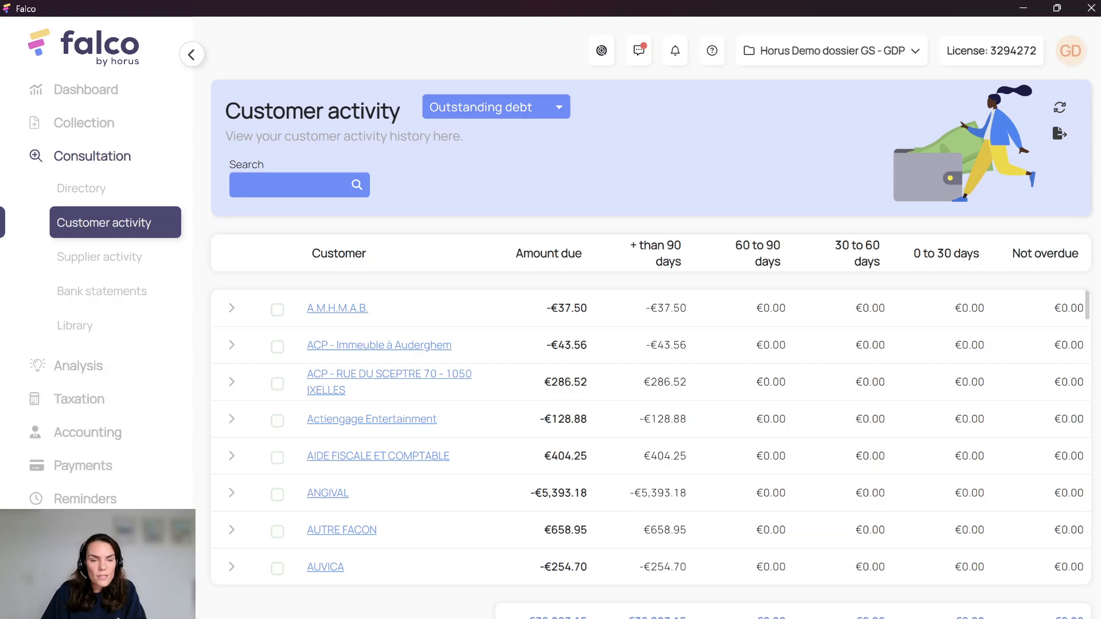
# Expand the outstanding sales of AUTRE FACON, view the file attached to its Sep 6, 2021 invoice, and close it.
pyautogui.click(232, 530)
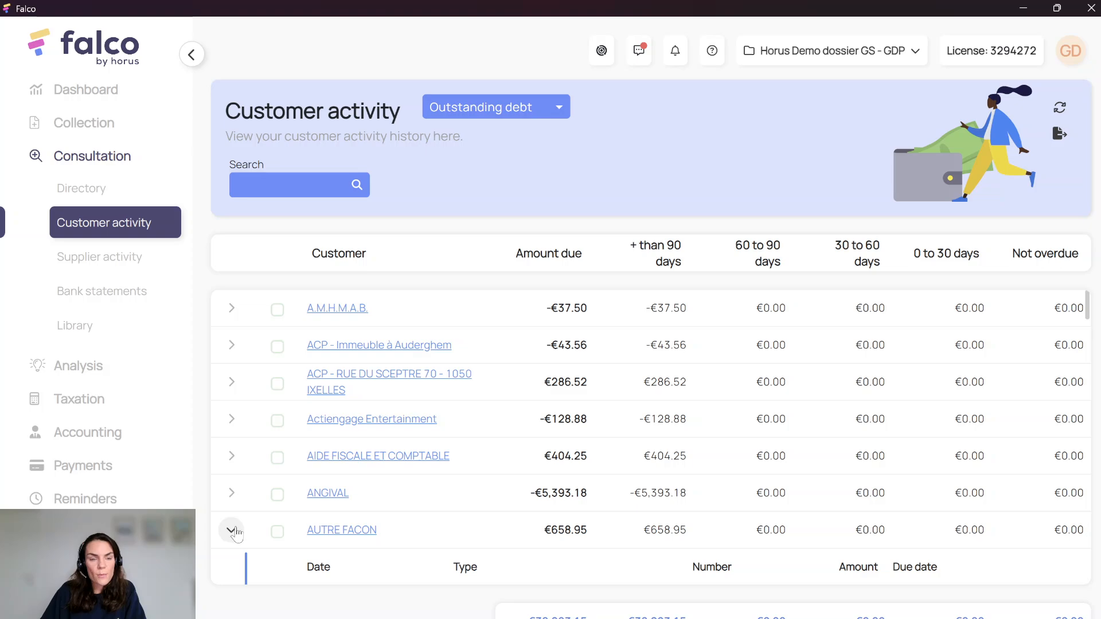
pyautogui.scroll(-1, 272, 514)
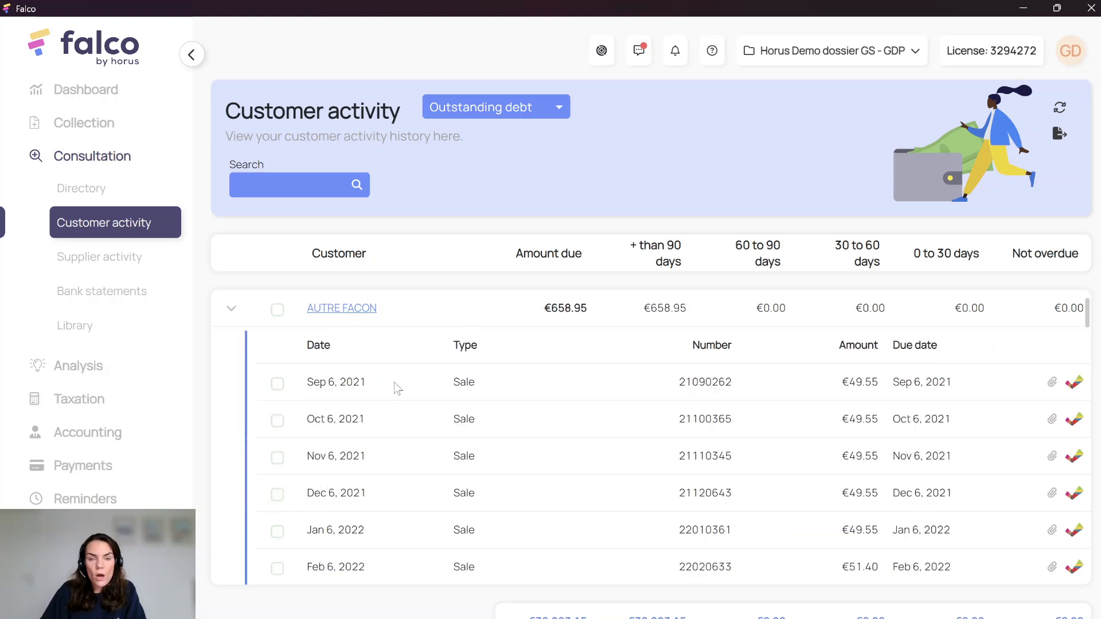
pyautogui.scroll(-1, 398, 542)
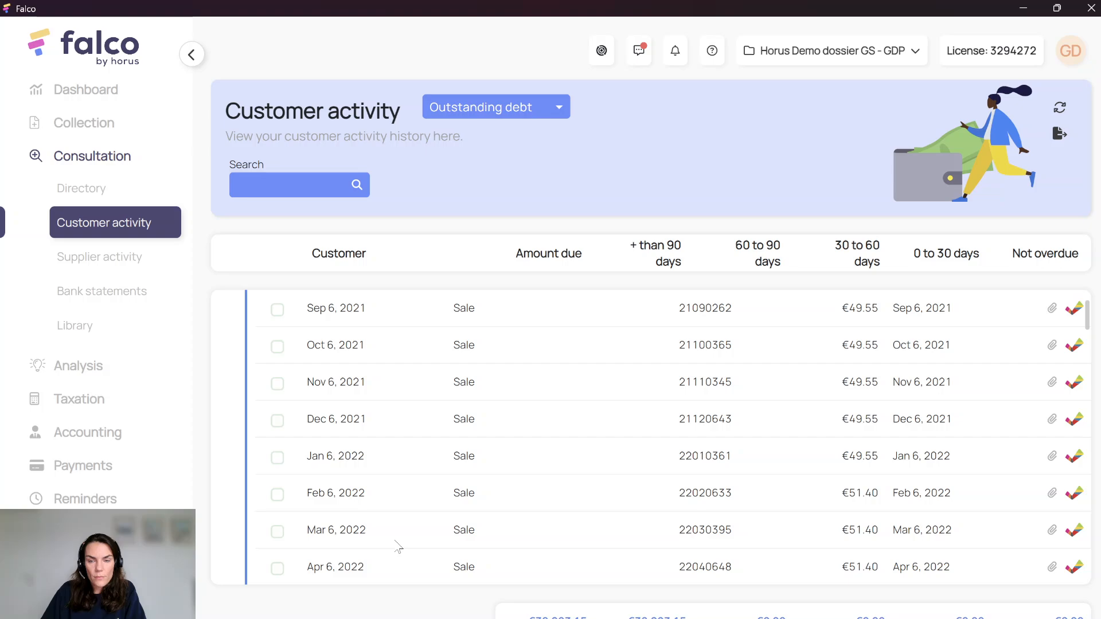
pyautogui.scroll(2, 398, 546)
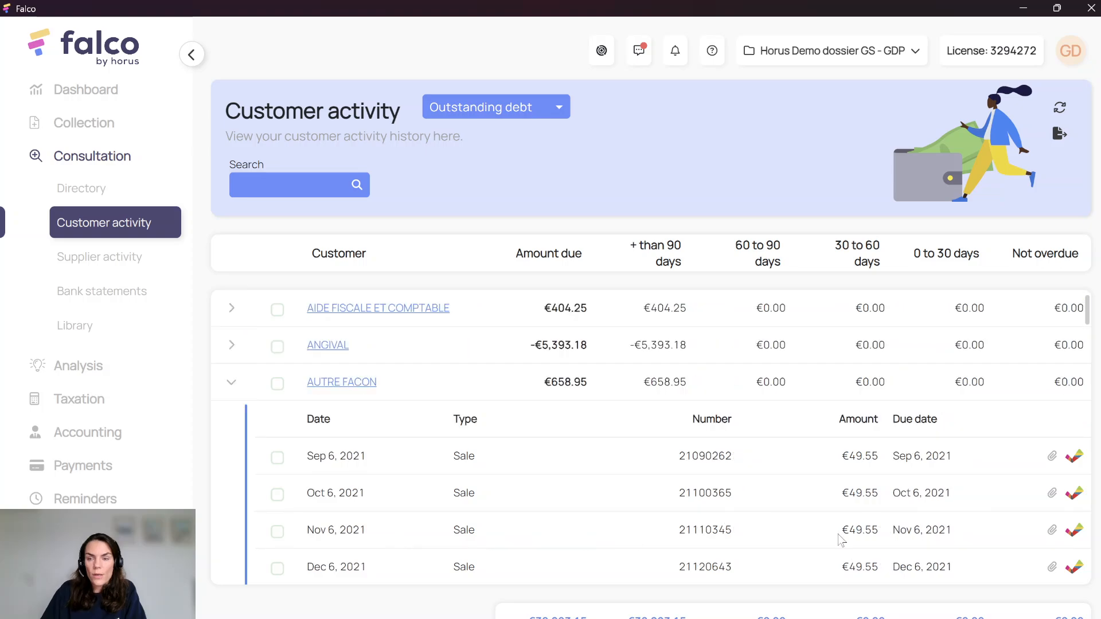
pyautogui.click(1052, 458)
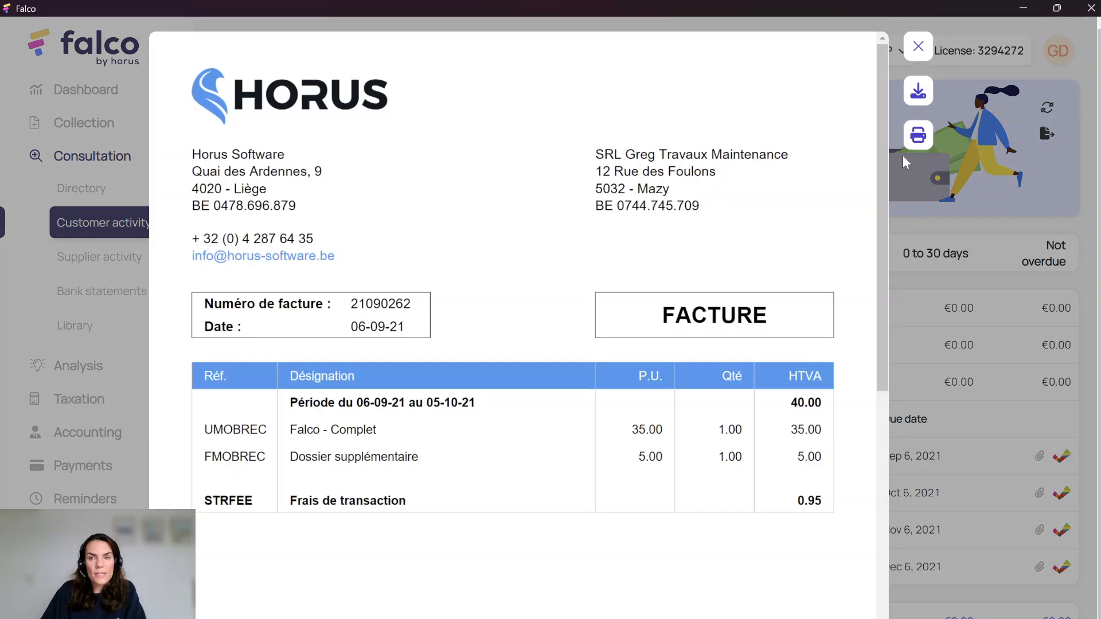
pyautogui.click(920, 46)
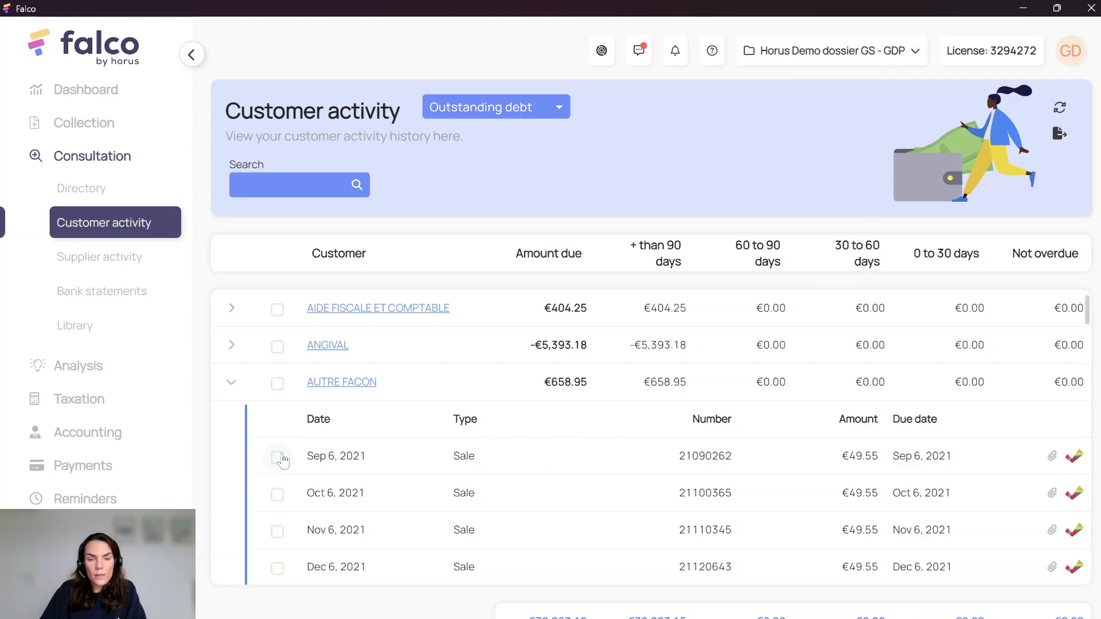
# Draft a message to the accountant about AUTRE FACON's Sep 6, 2021 invoice with subject "Payment" and text "hefmqujdshqmkjdf", and discard it.
pyautogui.click(589, 457)
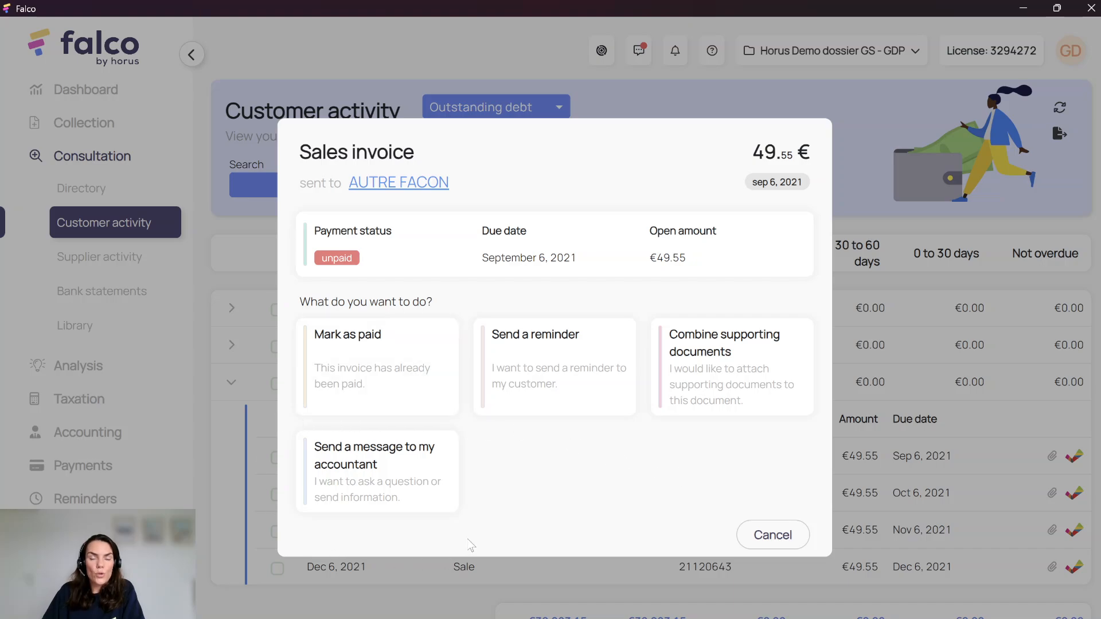
pyautogui.click(393, 487)
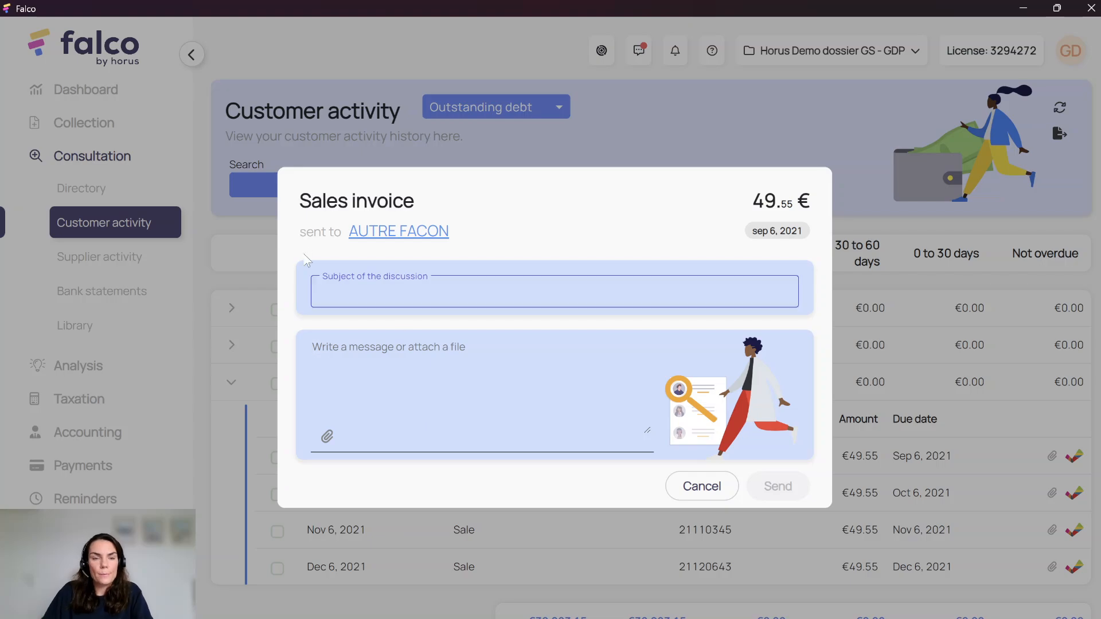
pyautogui.click(347, 291)
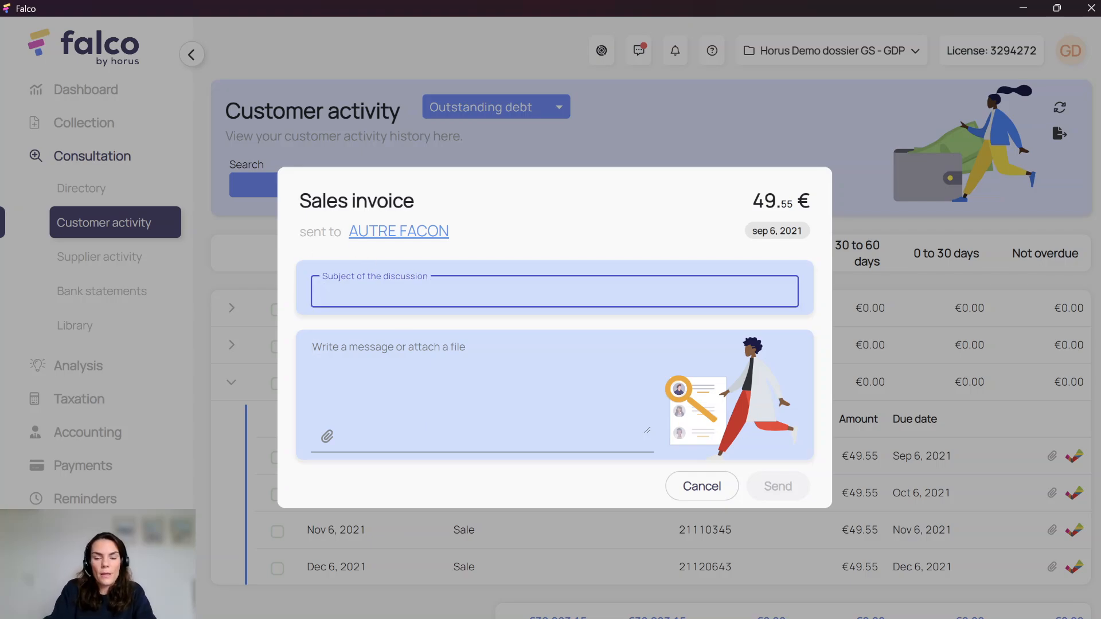
pyautogui.write('Paume')
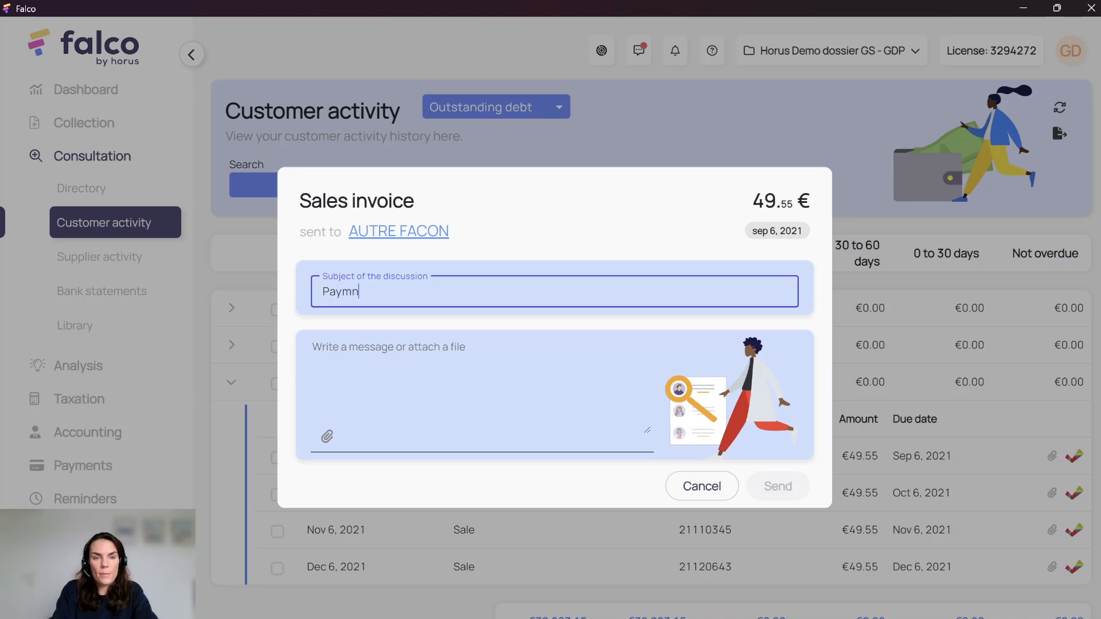
pyautogui.press('BackSpace')
pyautogui.write('ent')
pyautogui.press('Tab')
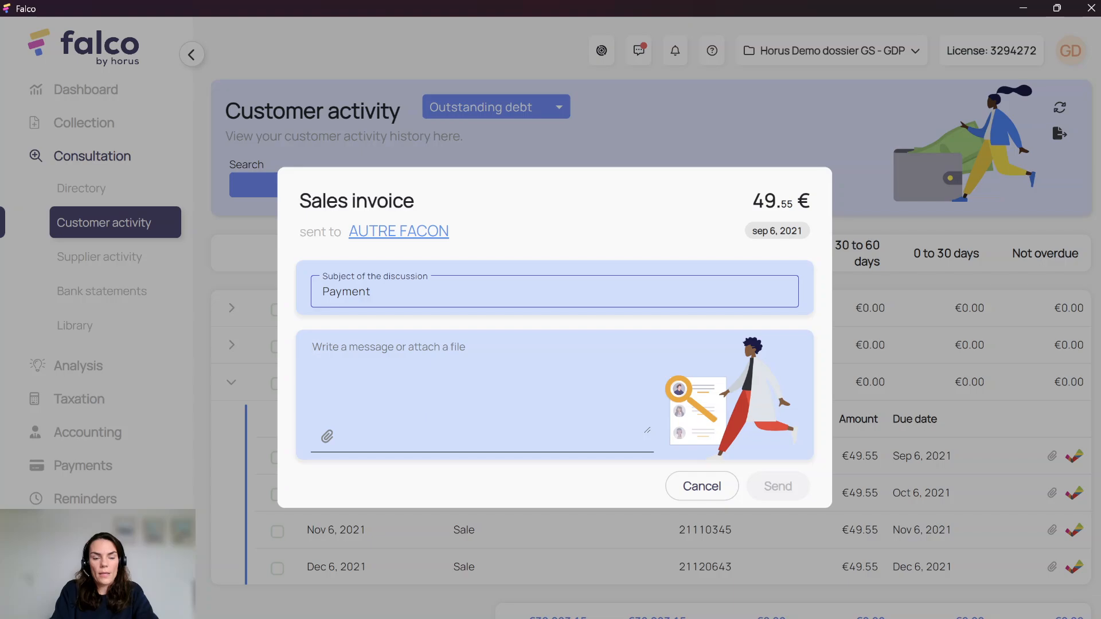
pyautogui.write('hefmqujdshqmkjdf')
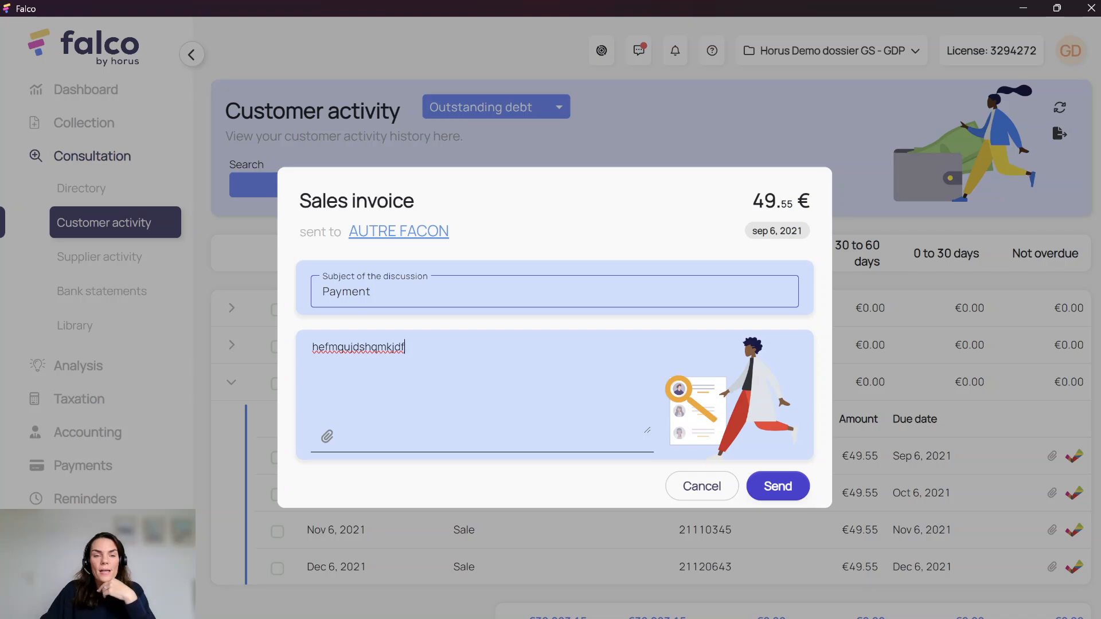
pyautogui.click(702, 486)
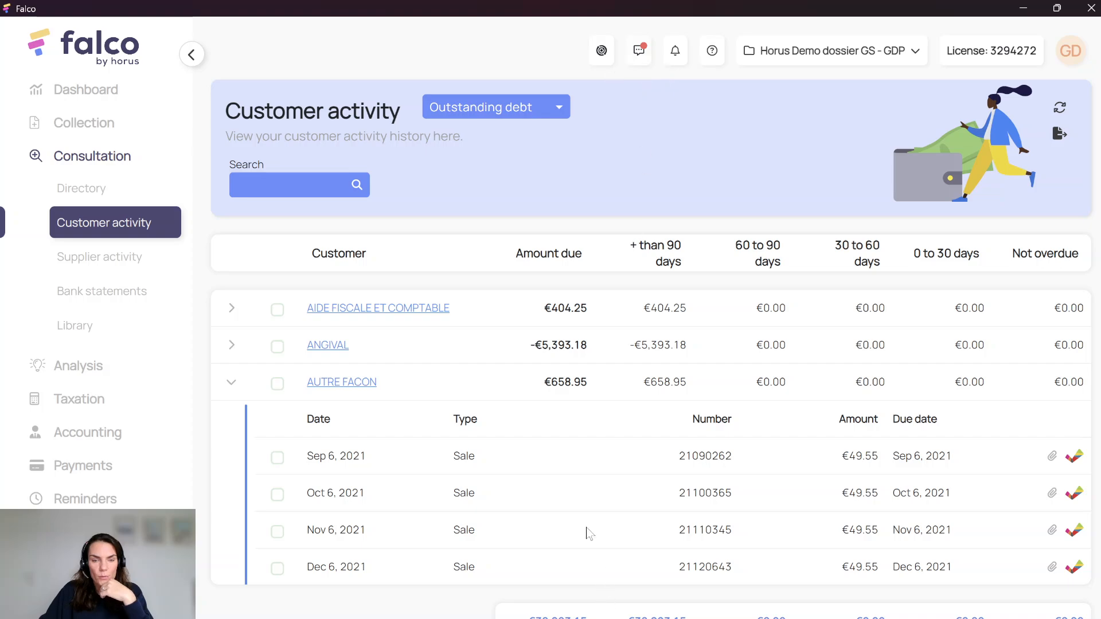
# Look through the rest of AUTRE FACON's outstanding invoices and collapse the customer's details.
pyautogui.scroll(-2, 582, 503)
pyautogui.scroll(-2, 582, 504)
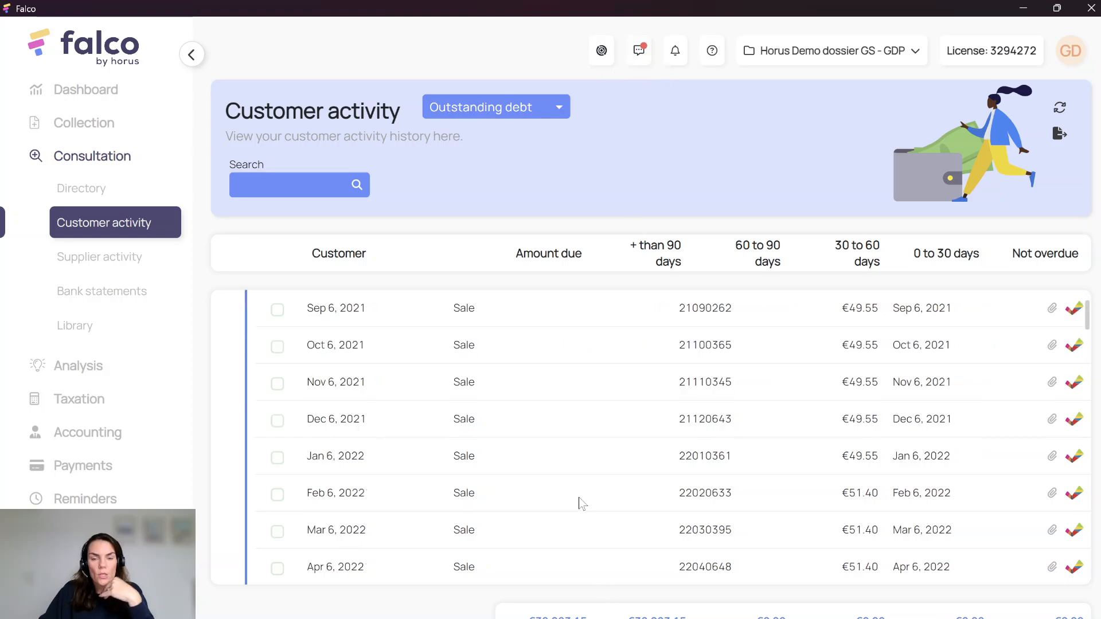
pyautogui.scroll(-4, 582, 504)
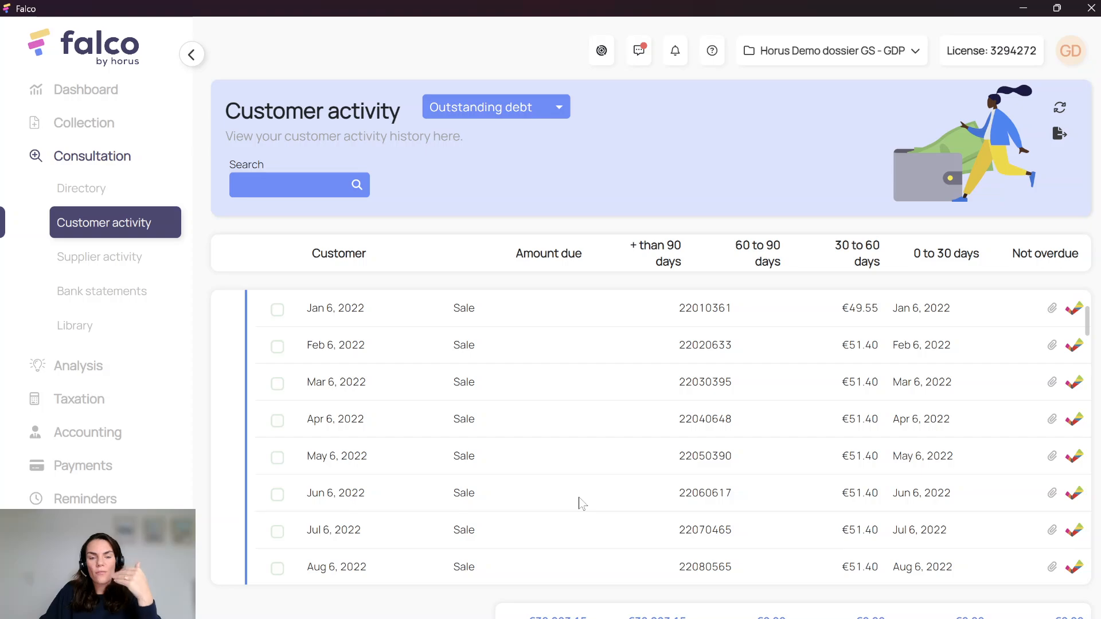
pyautogui.scroll(-8, 583, 504)
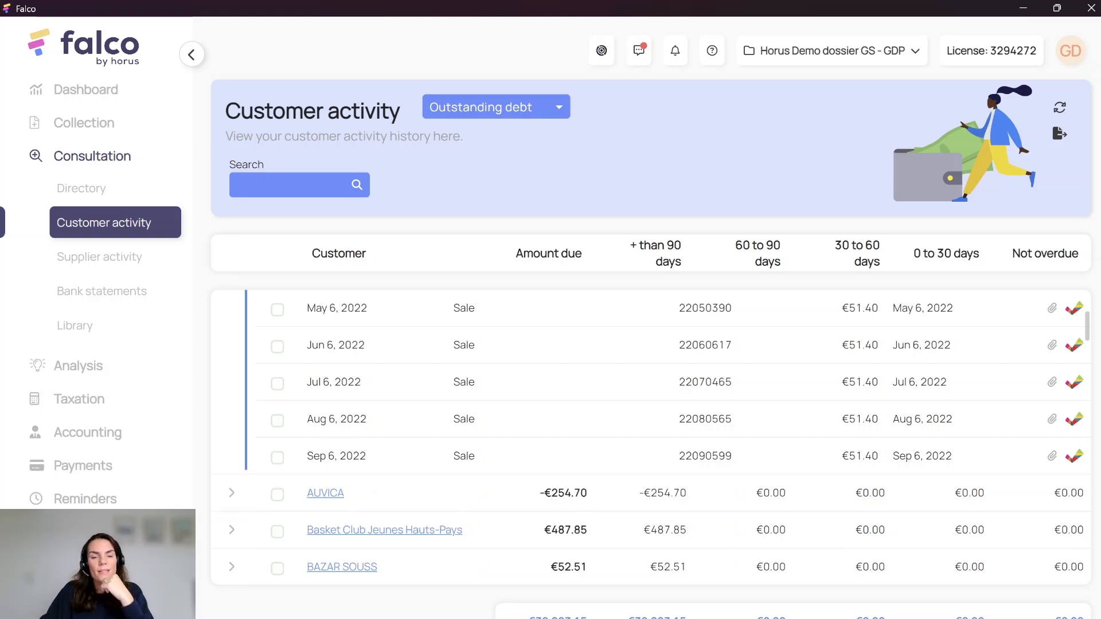
pyautogui.scroll(-6, 582, 504)
pyautogui.scroll(20, 582, 504)
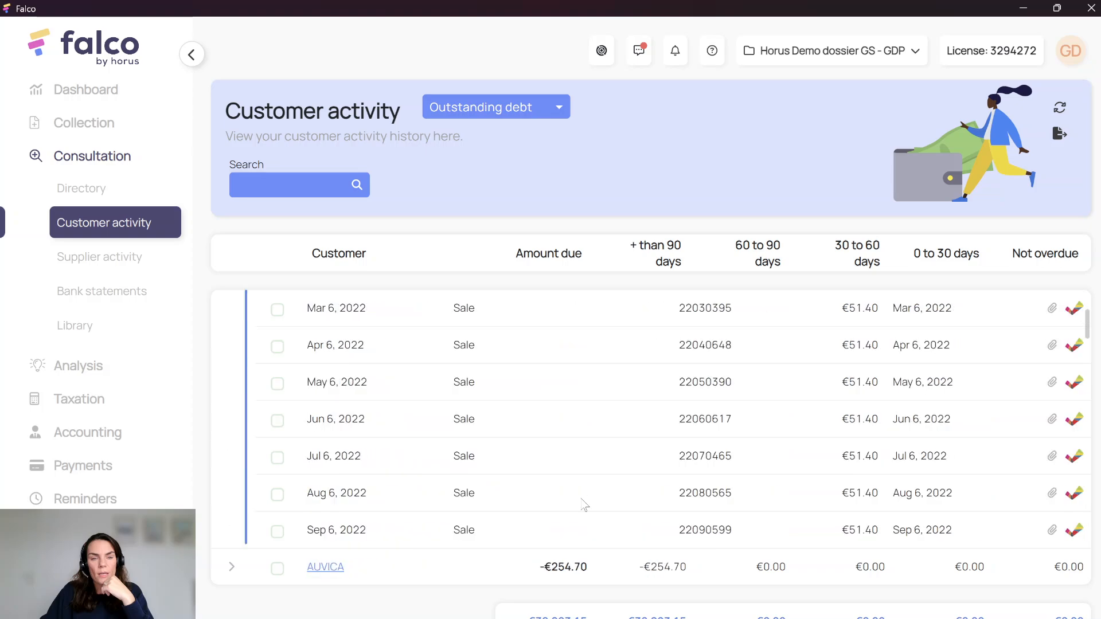
pyautogui.scroll(-2, 582, 503)
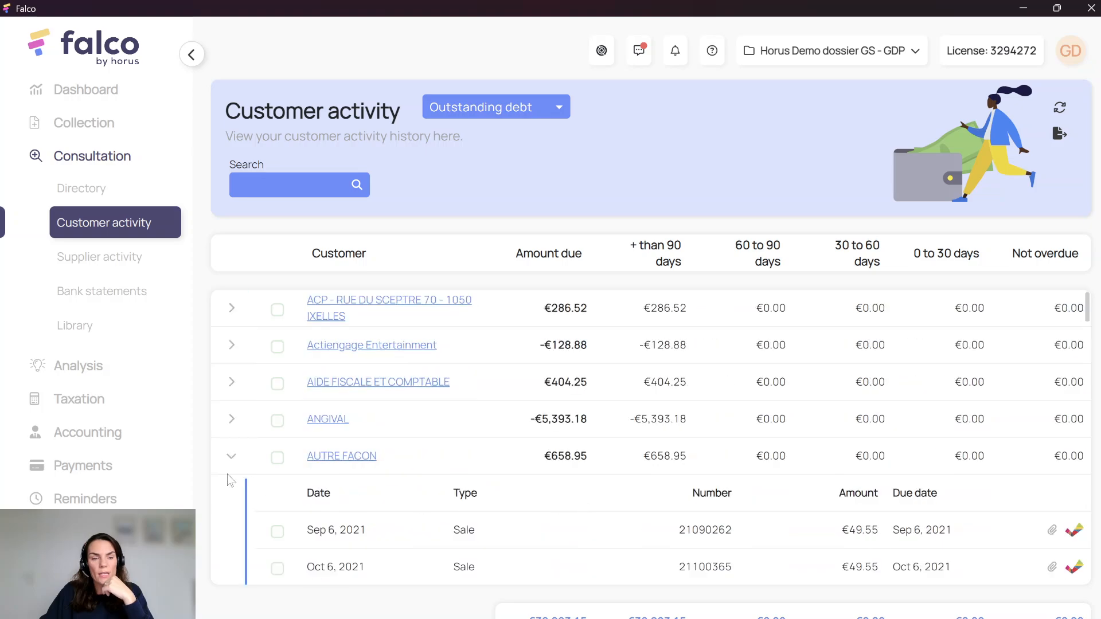
pyautogui.click(231, 458)
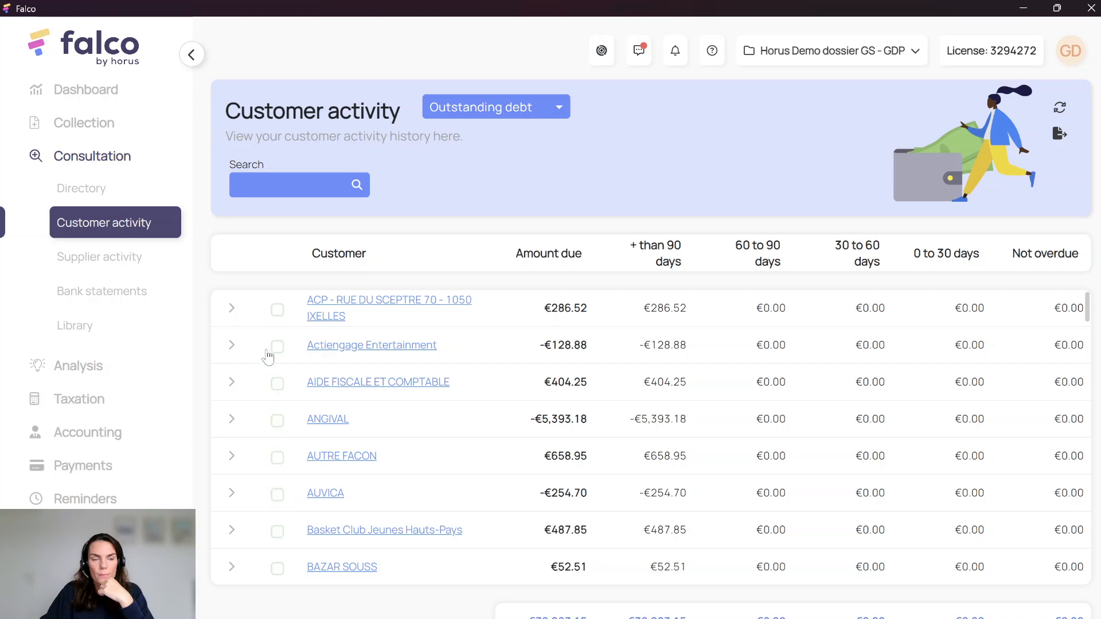
# Open the Supplier activity page and display its Outstanding debt view.
pyautogui.click(121, 263)
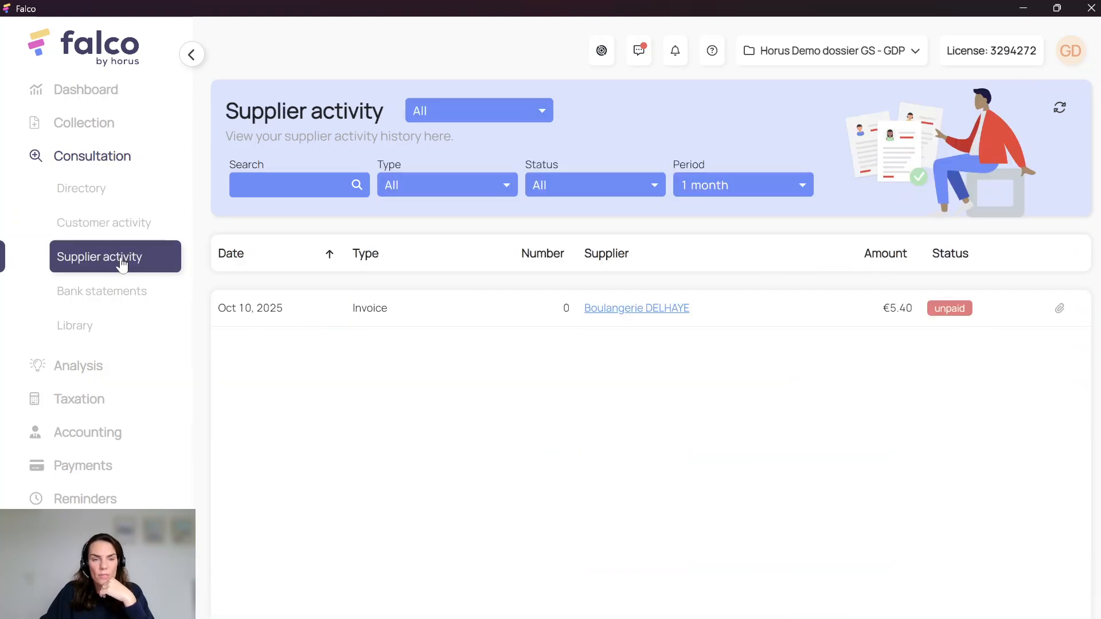
pyautogui.click(451, 114)
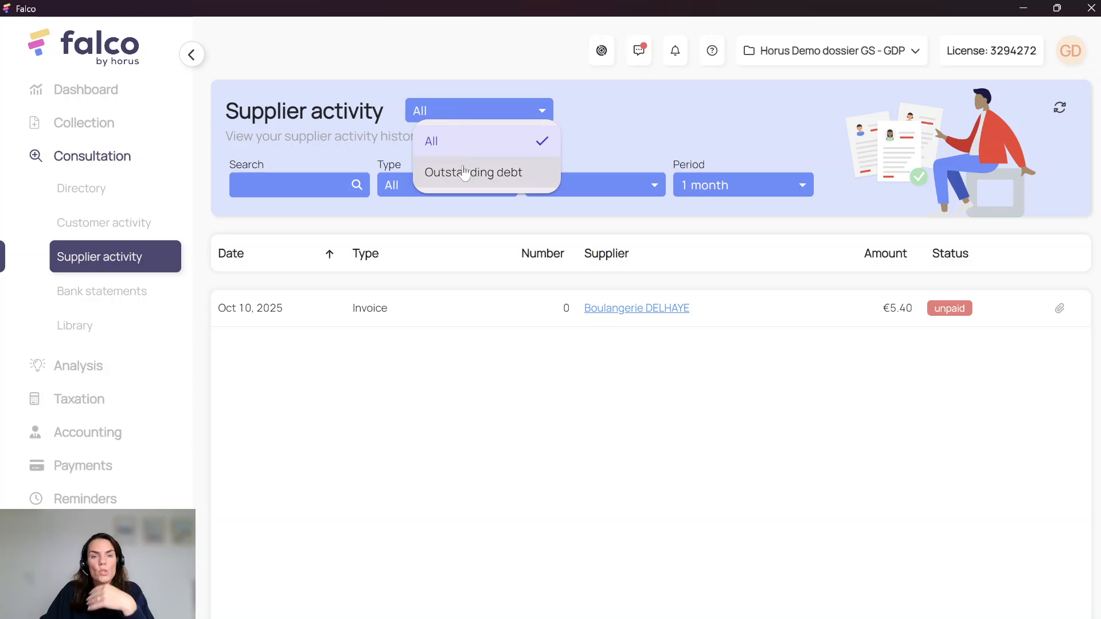
pyautogui.click(462, 179)
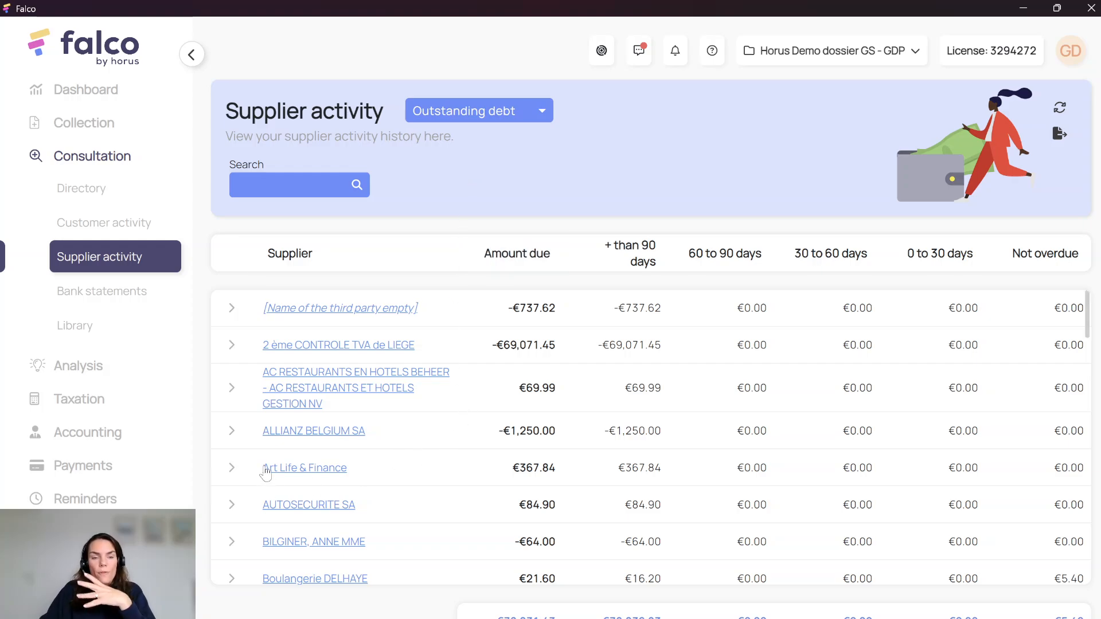
# Expand Art Life & Finance, view its Jun 23, 2025 invoice attachment, and review the actions available for that invoice before closing them.
pyautogui.click(232, 467)
pyautogui.scroll(-1, 357, 504)
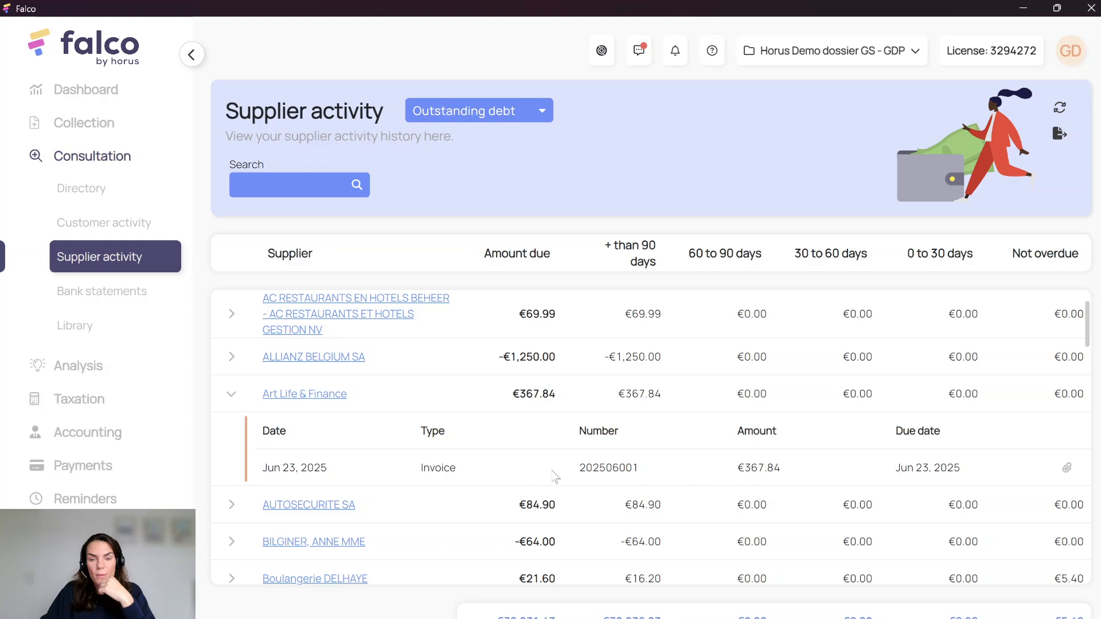
pyautogui.click(1066, 469)
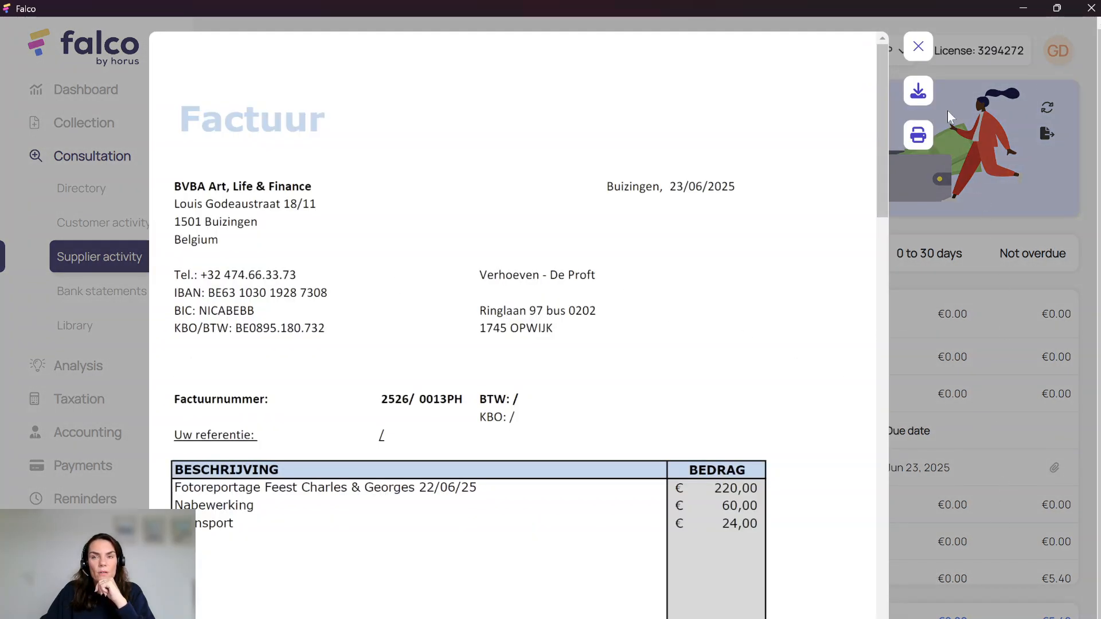
pyautogui.click(919, 47)
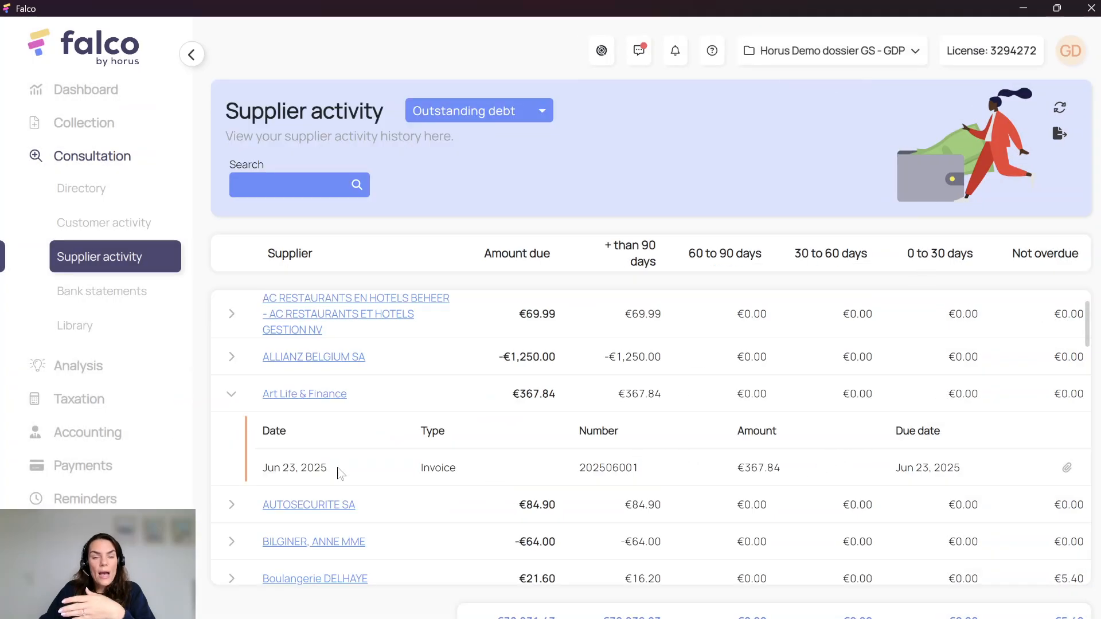
pyautogui.click(547, 477)
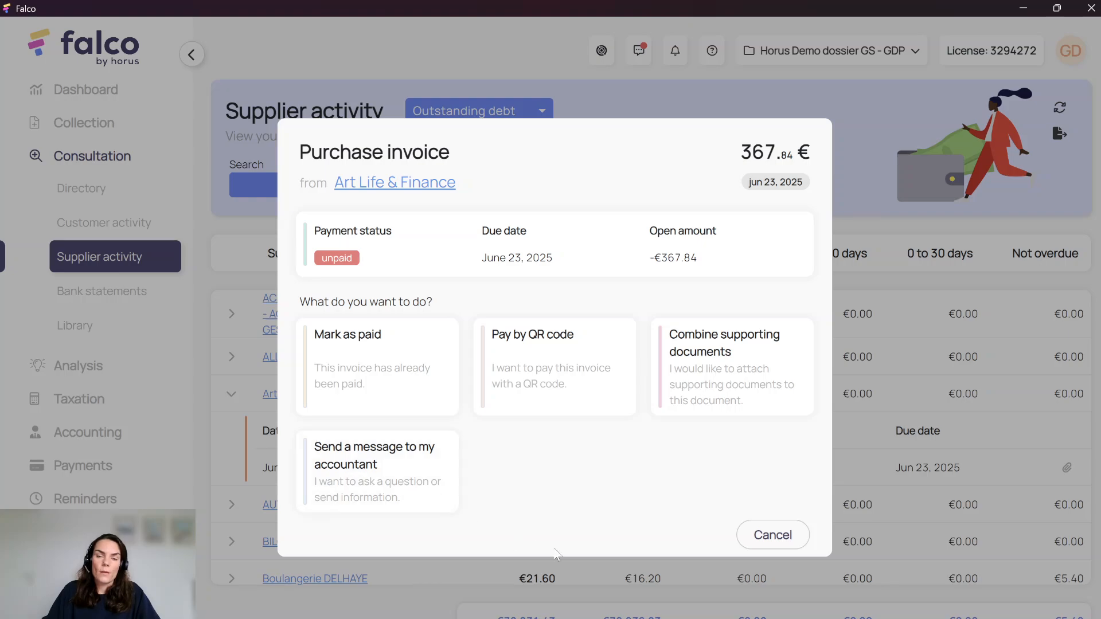
pyautogui.click(758, 538)
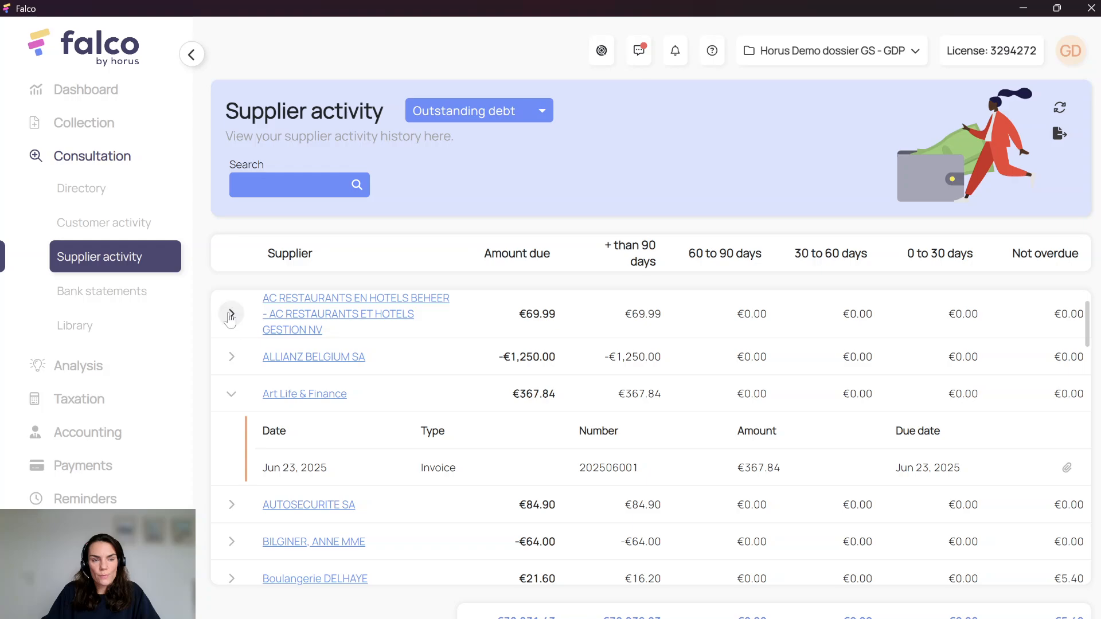
# Open the CC ING account's transactions in Bank statements and limit the list to those with a link action.
pyautogui.click(136, 296)
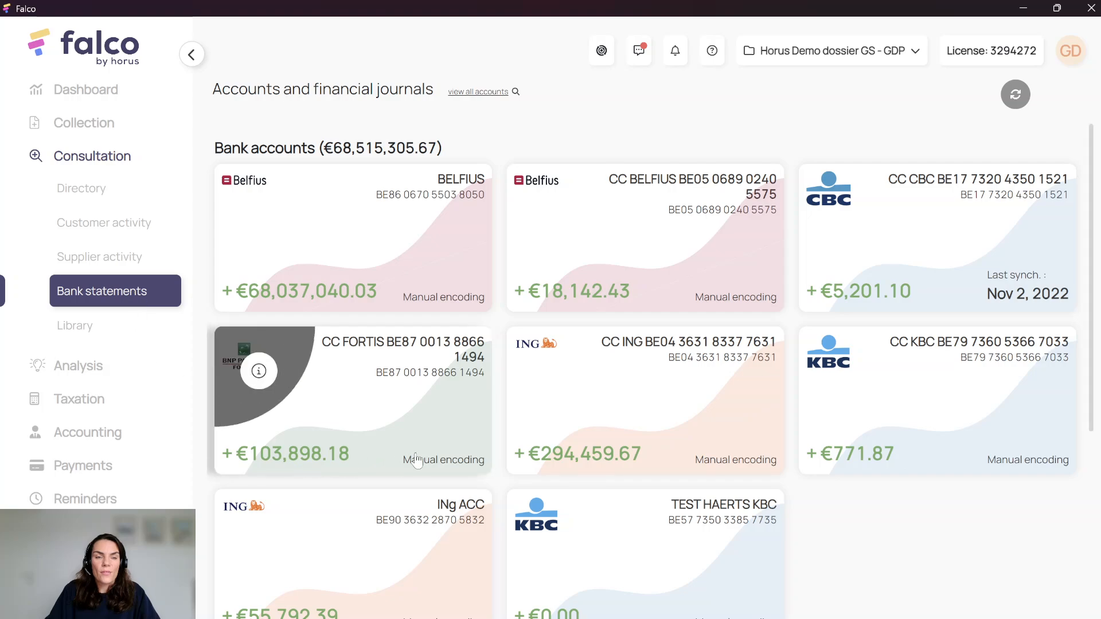
pyautogui.click(326, 245)
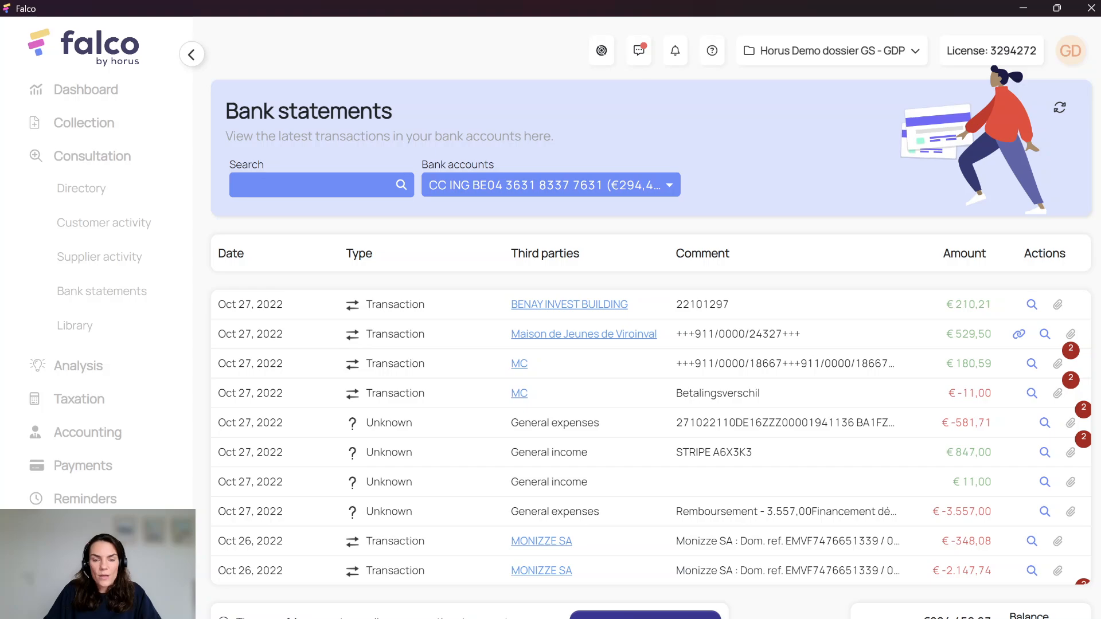
pyautogui.click(645, 616)
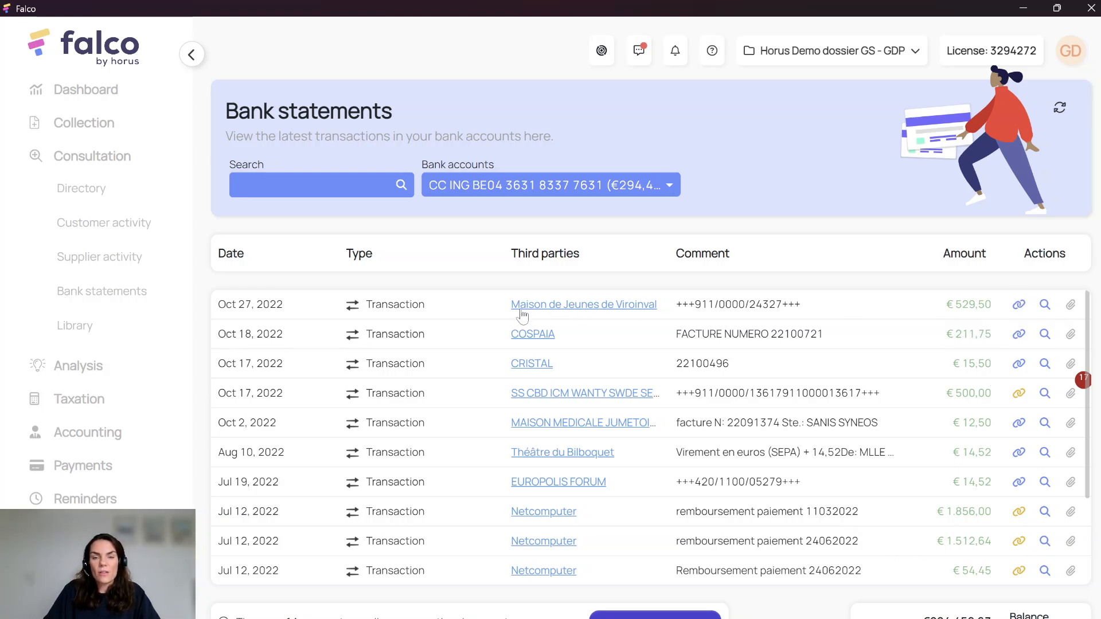
# Attach the Sep 11, 2022 sales invoice to the Oct 27, 2022 payment from Maison de Jeunes de Viroinval and confirm.
pyautogui.click(1020, 306)
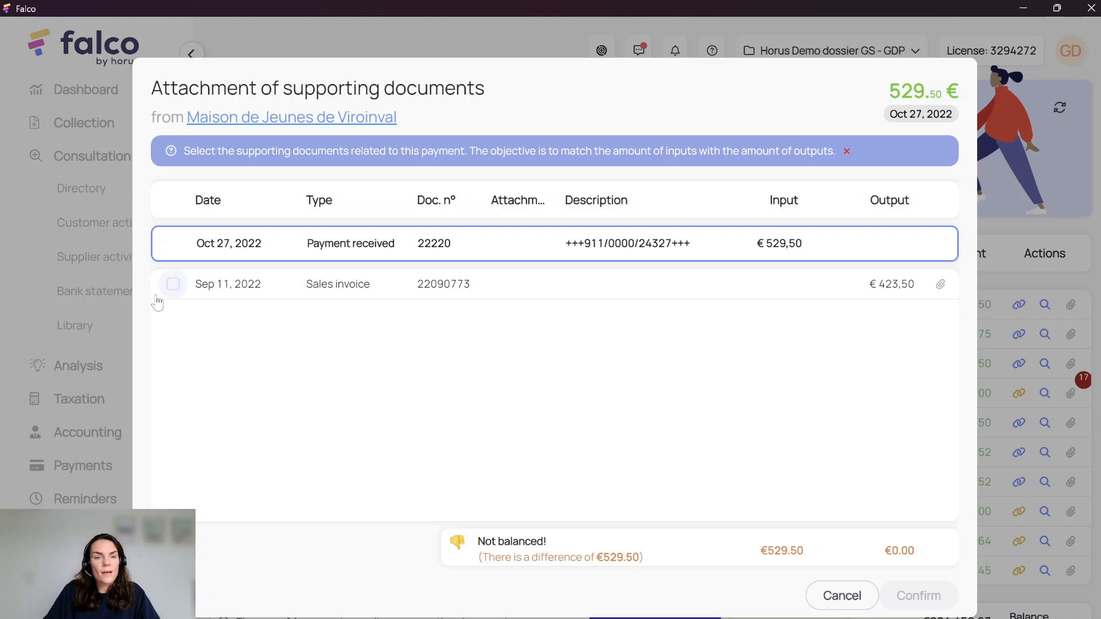
pyautogui.click(171, 284)
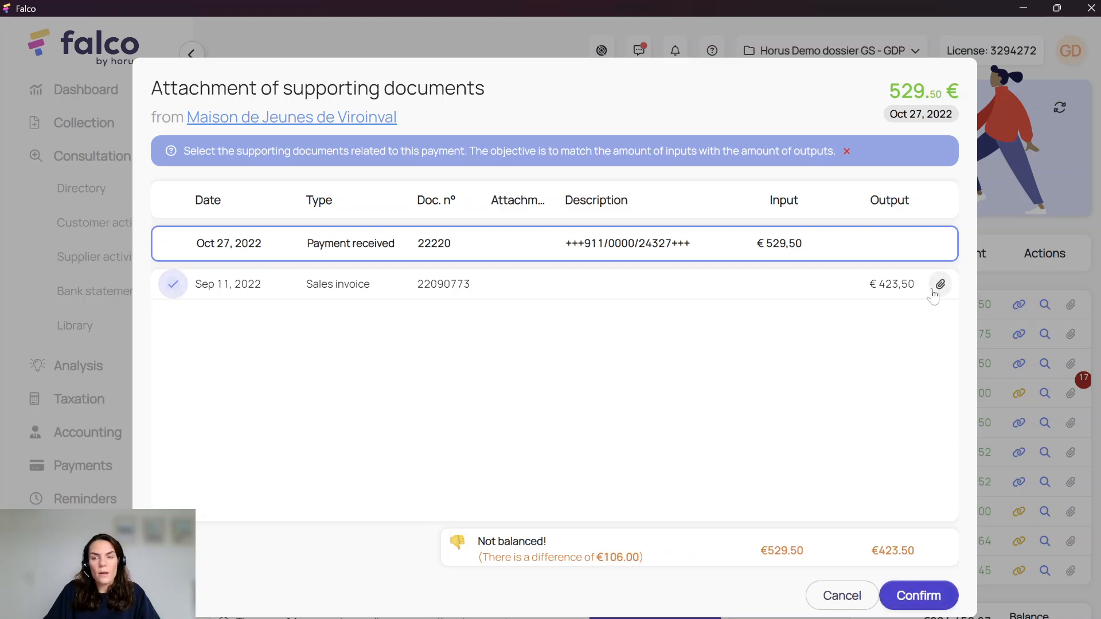
pyautogui.click(931, 598)
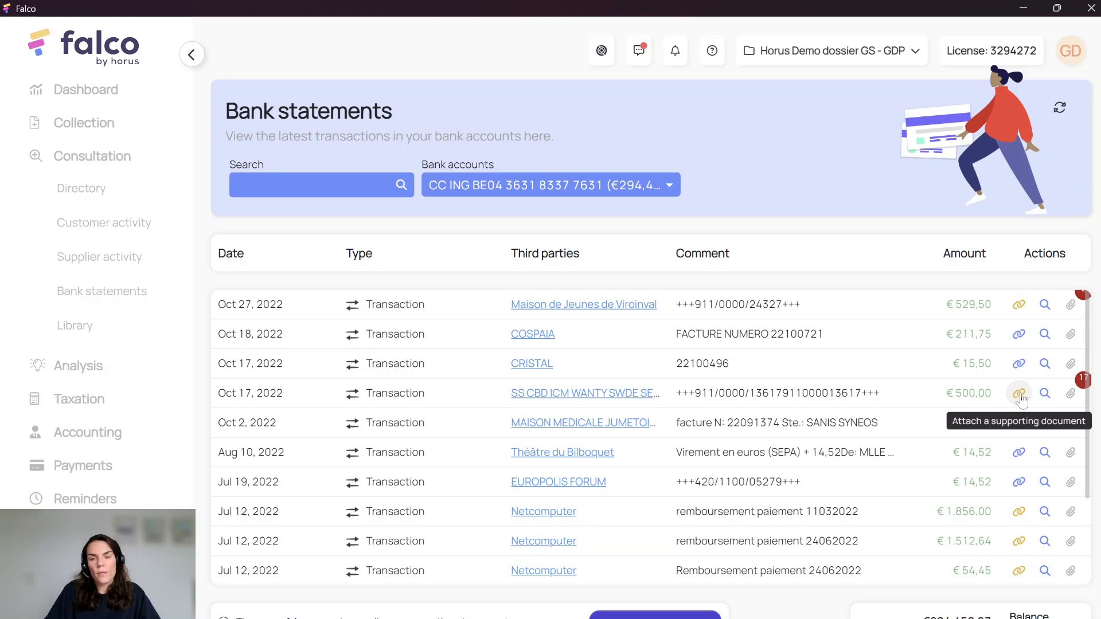
# Review the documents attached to the €500,00 transaction of Oct 17, 2022, and open the Library page.
pyautogui.click(1078, 391)
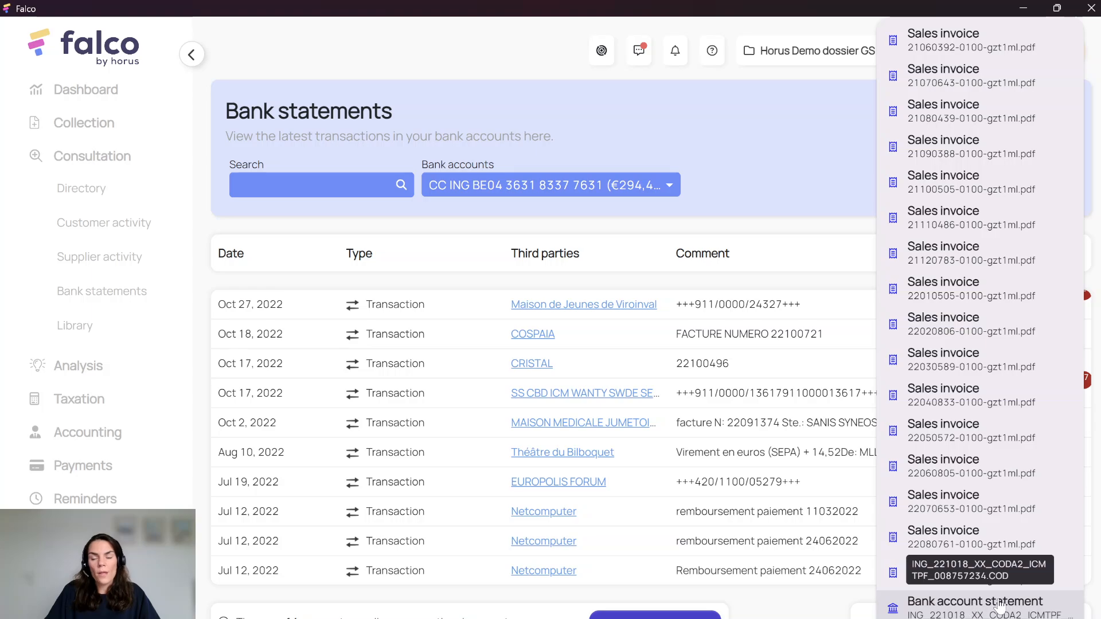
pyautogui.click(1095, 445)
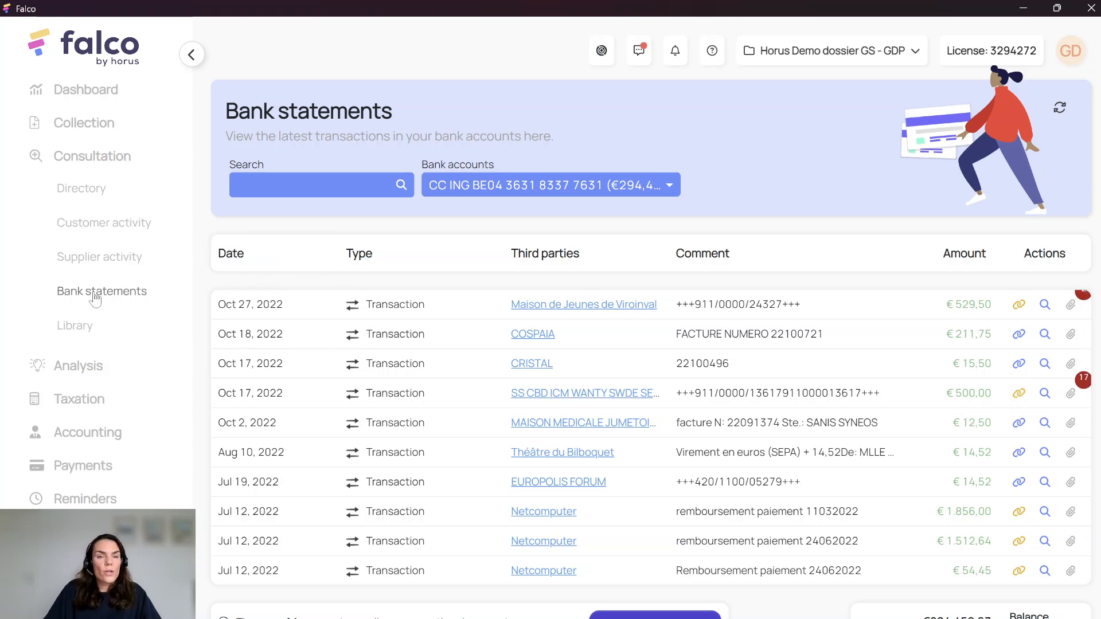
pyautogui.click(75, 331)
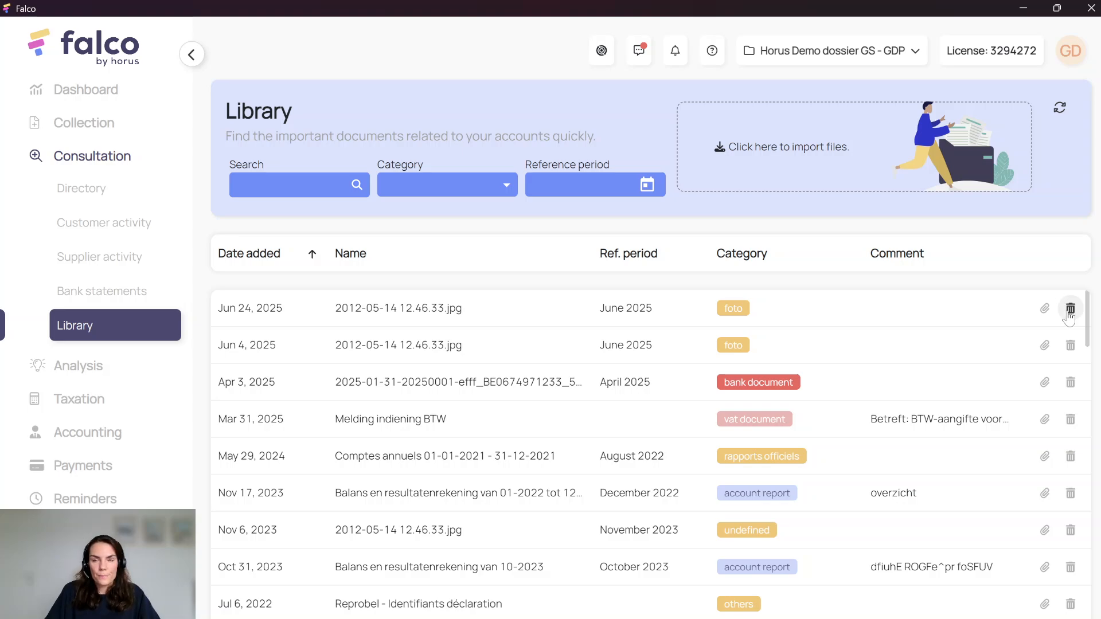
# Open Multiple payments - SEPA and add Art Life & Finance's Jun 23, 2025 invoice to the payment budget.
pyautogui.click(126, 160)
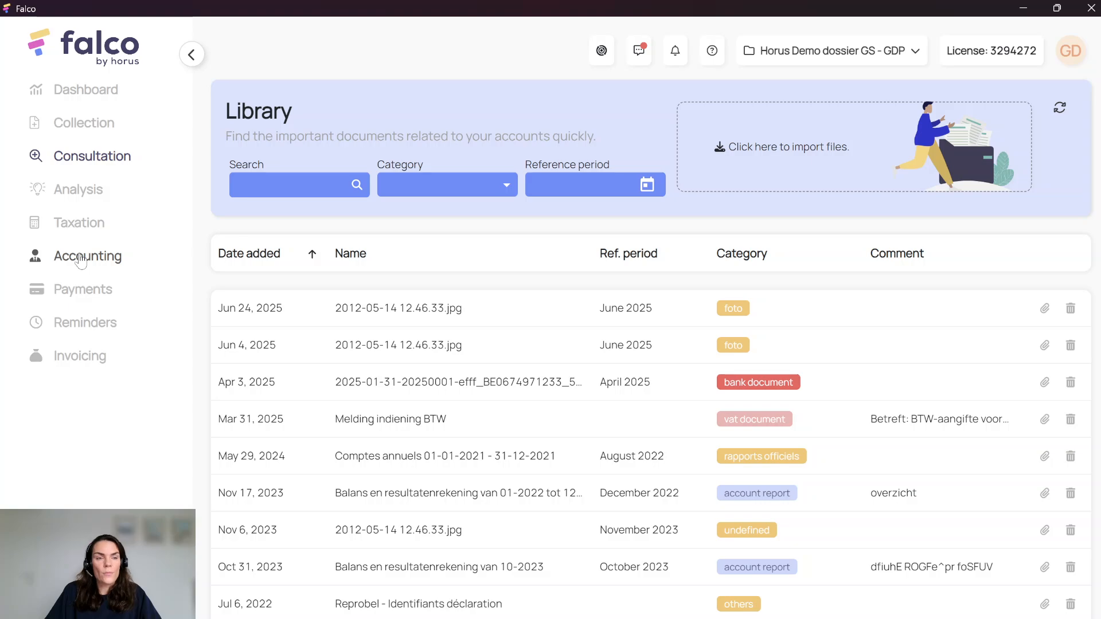
pyautogui.click(81, 298)
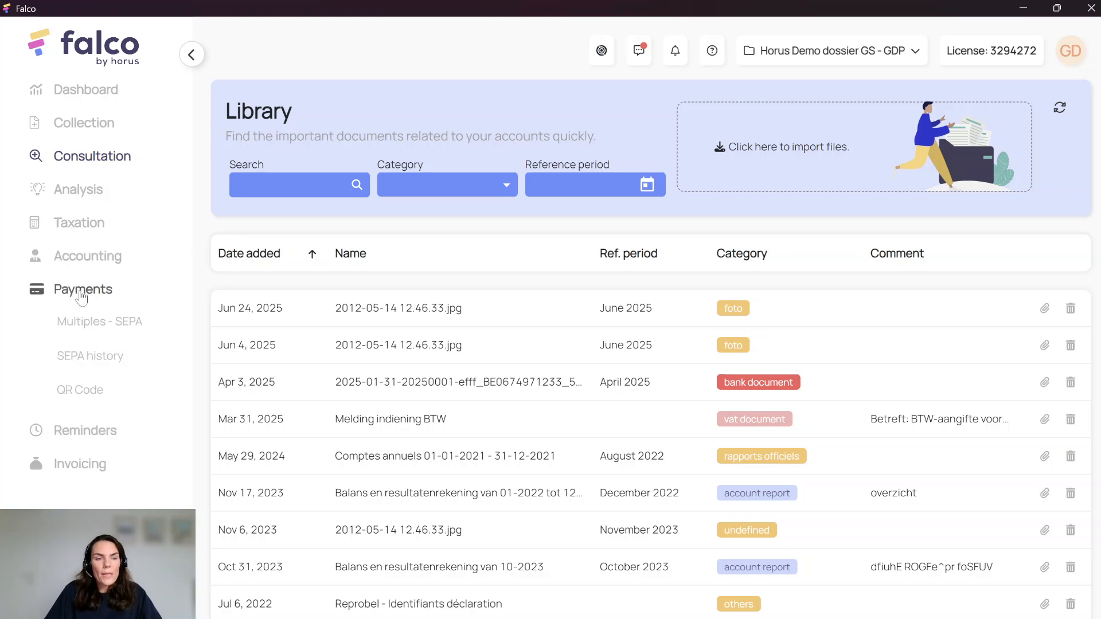
pyautogui.click(91, 327)
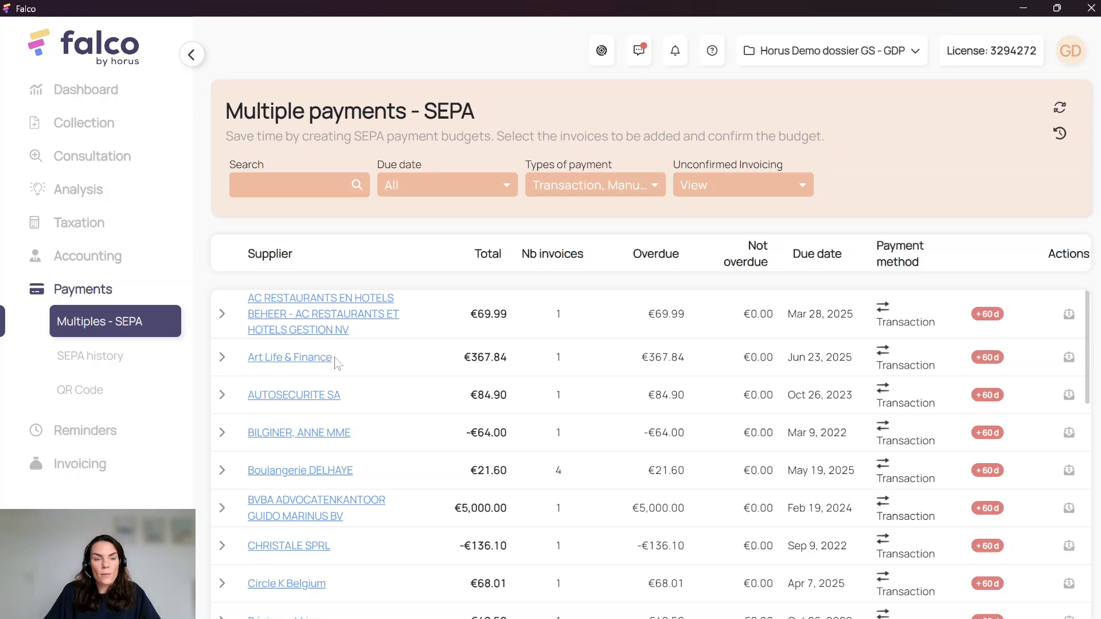
pyautogui.click(1069, 358)
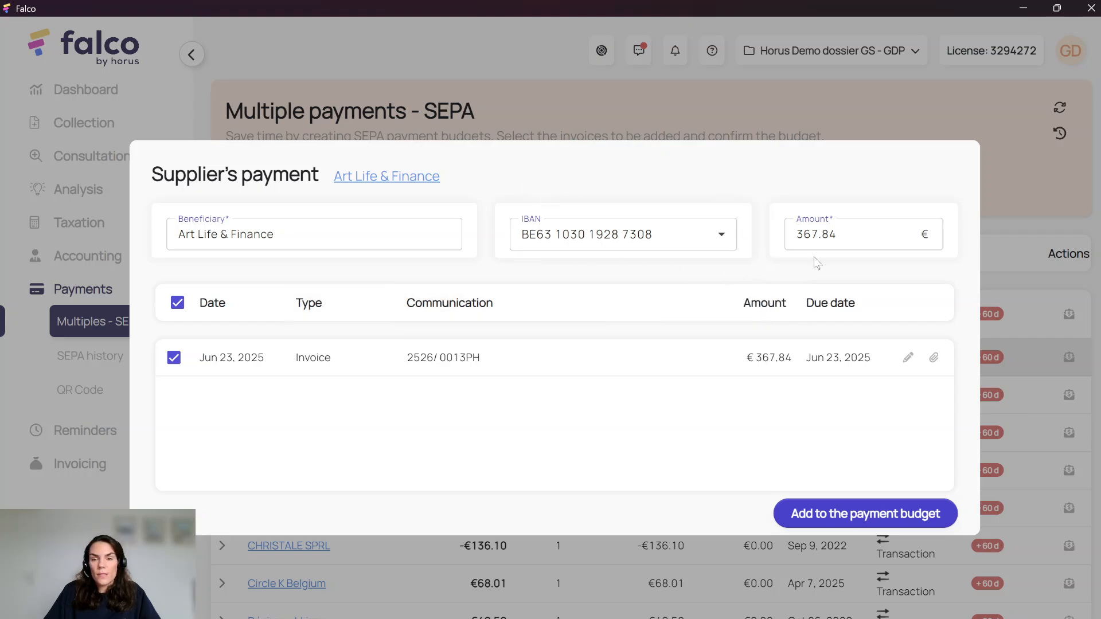
pyautogui.click(845, 508)
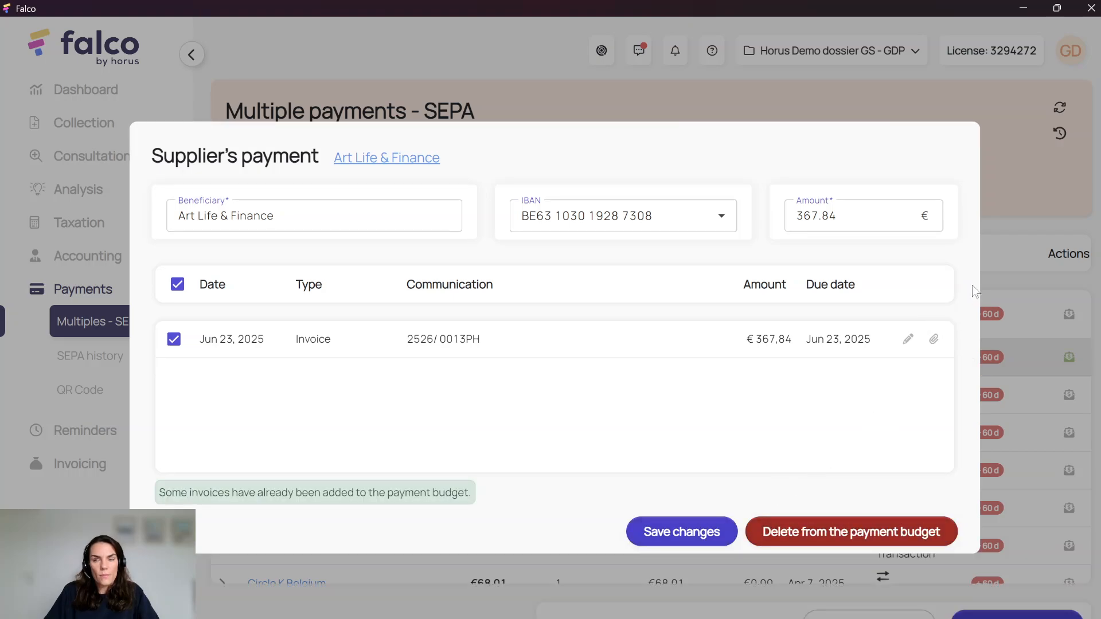
pyautogui.click(1001, 283)
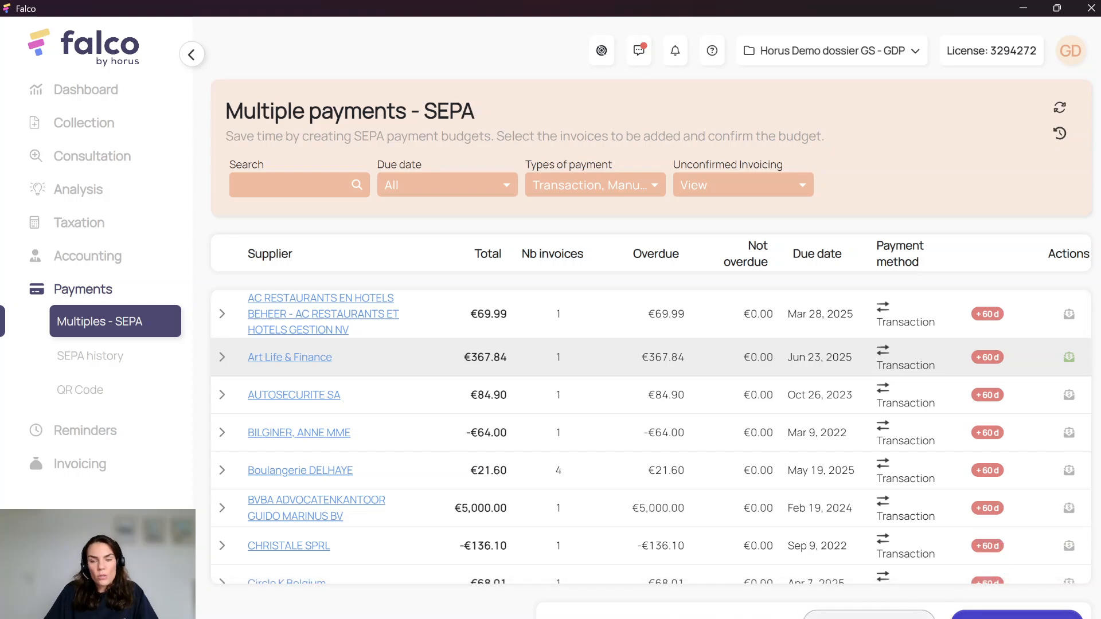
# Review the payment budget's details and the payment file's "Days to due date" and "On a specific date" options, and cancel the file creation.
pyautogui.click(869, 616)
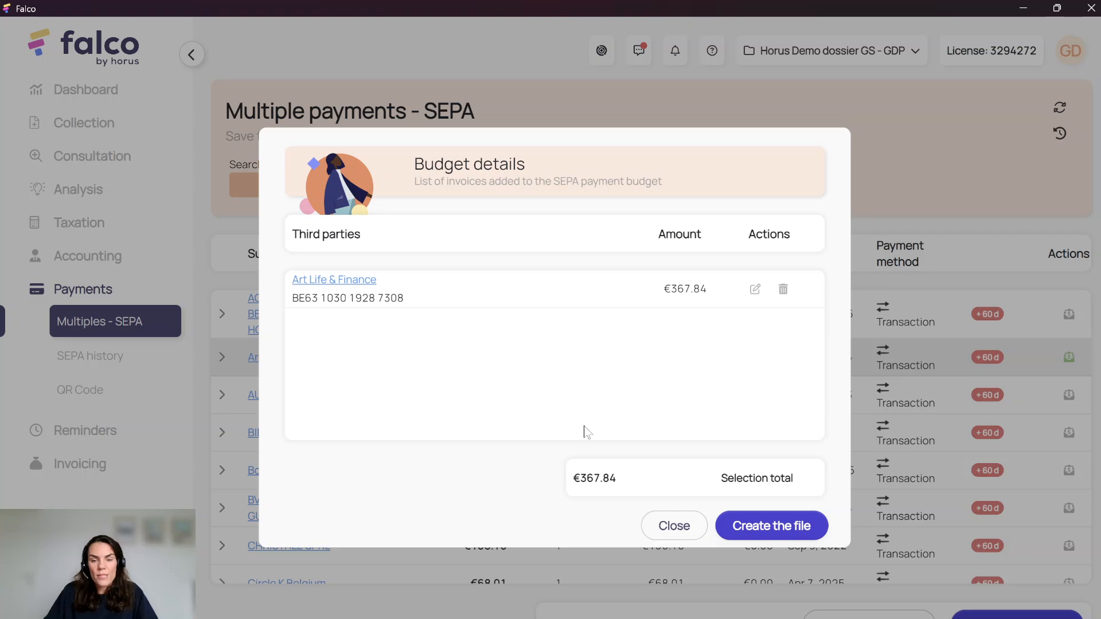
pyautogui.click(761, 533)
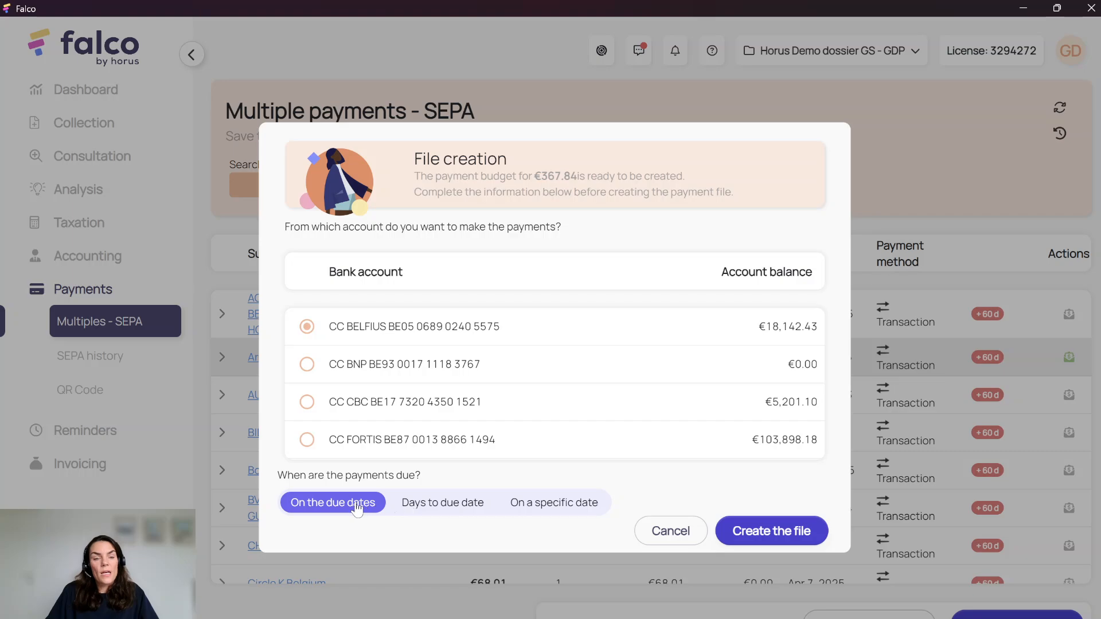
pyautogui.click(465, 512)
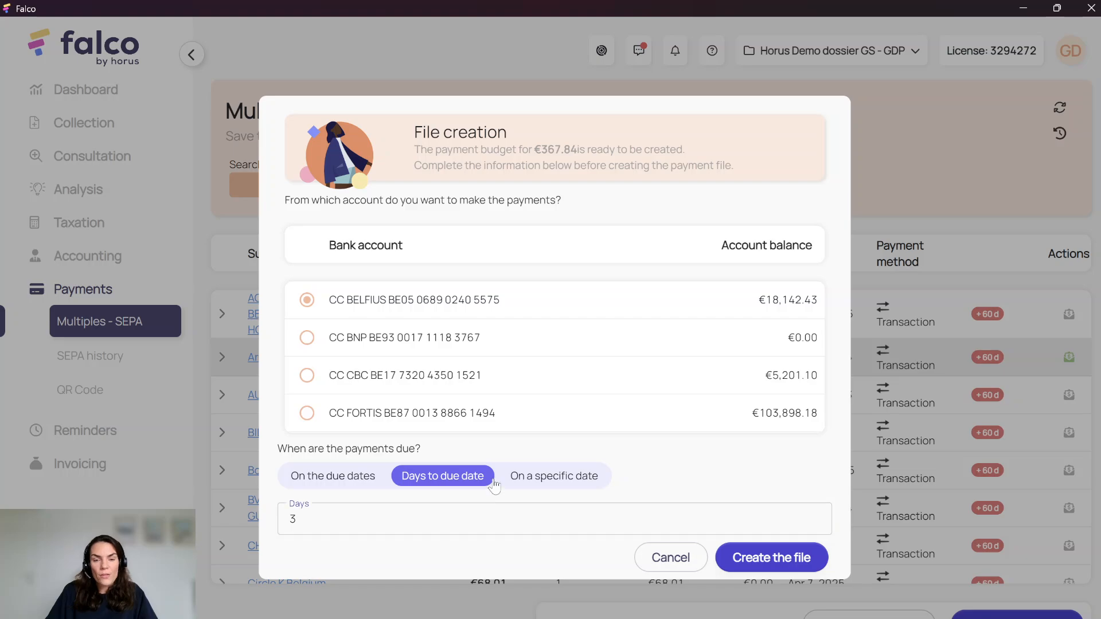
pyautogui.click(549, 478)
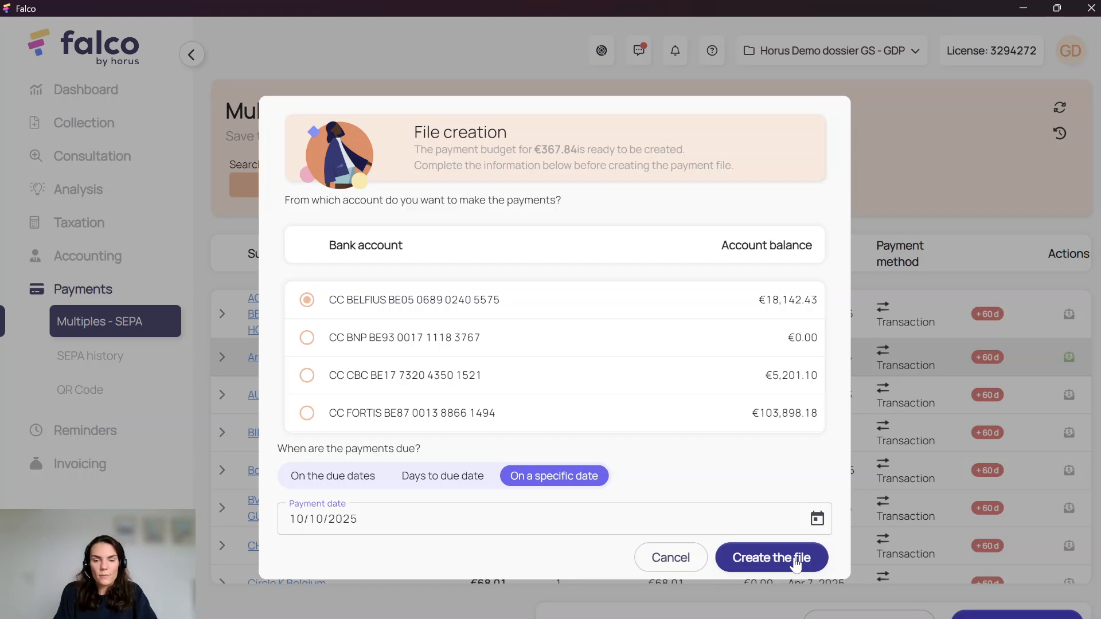
pyautogui.click(651, 558)
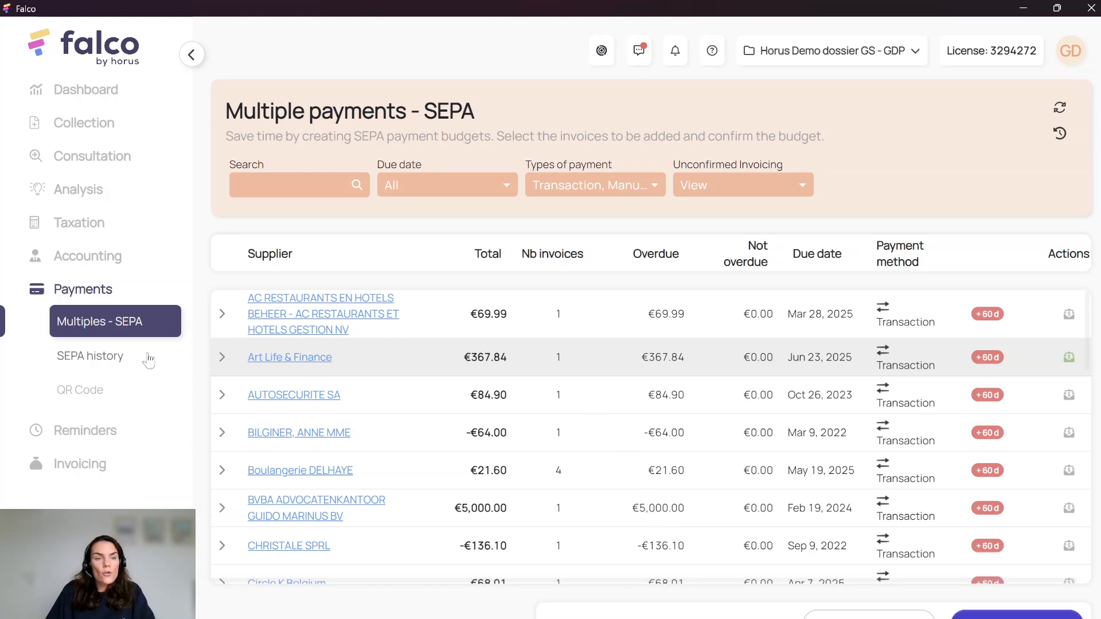
# Open the SEPA history, view the supplier transactions of the Aug 27 and Aug 6, 2025 payments, and collapse both.
pyautogui.click(99, 360)
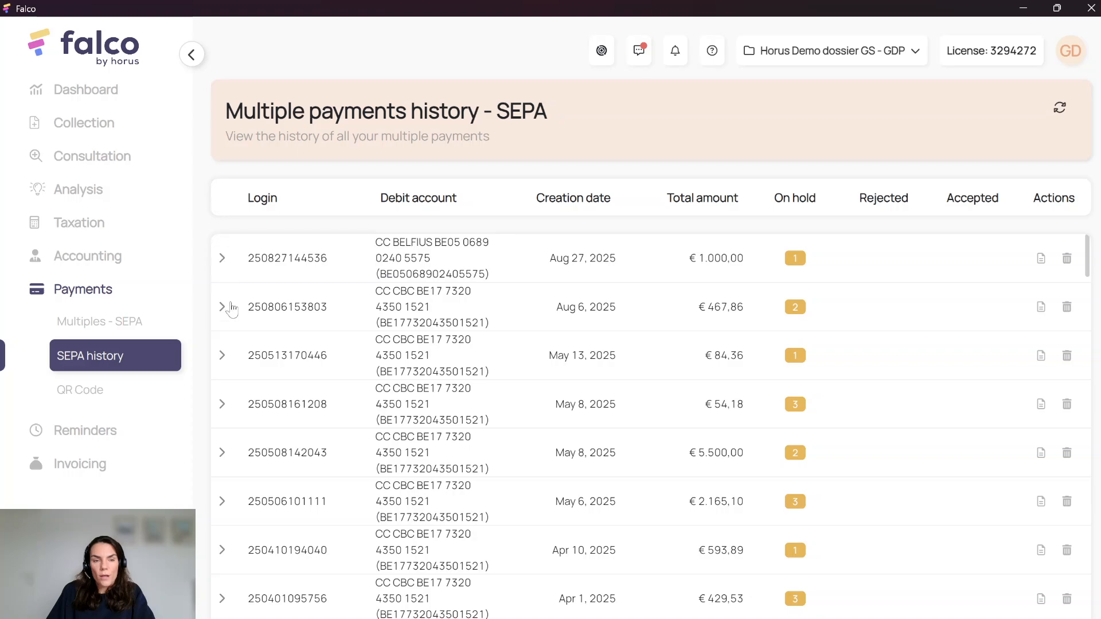
pyautogui.click(222, 258)
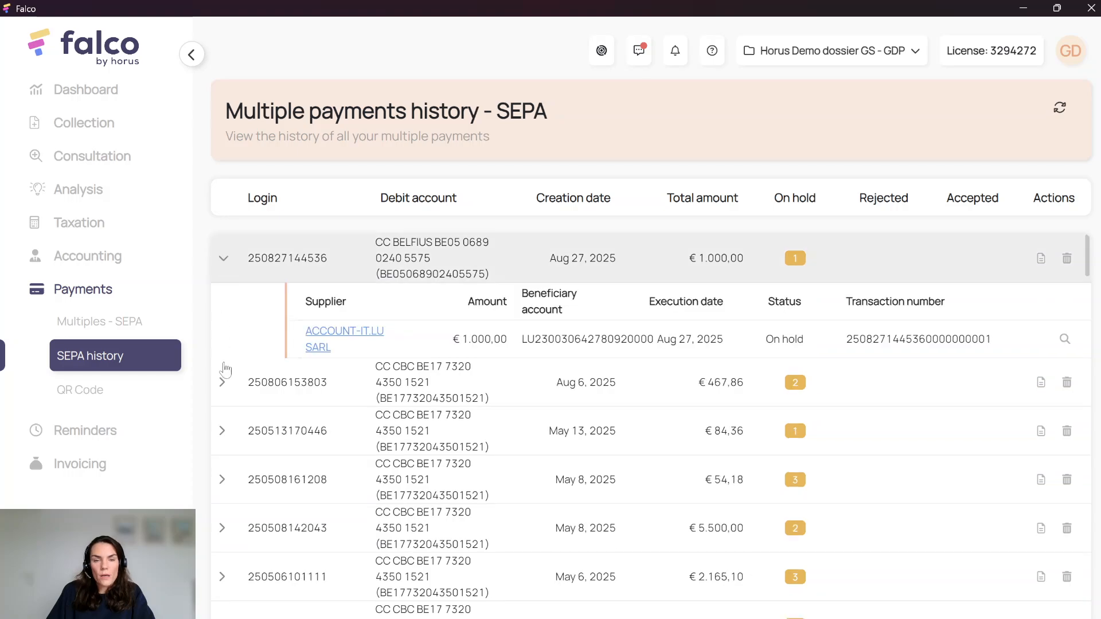
pyautogui.click(222, 382)
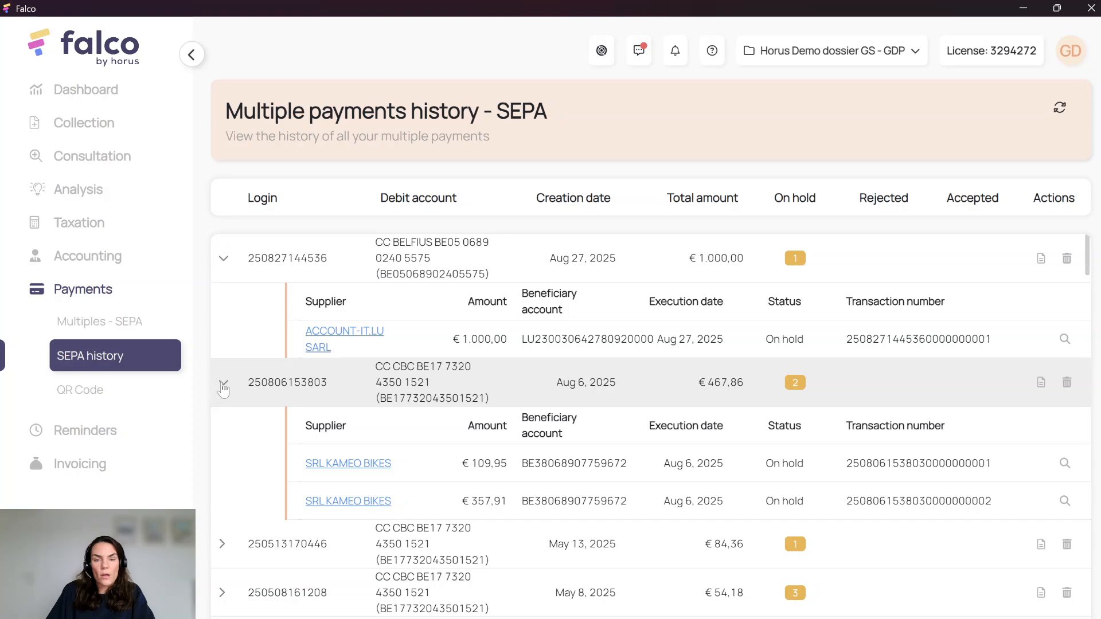
pyautogui.click(222, 383)
pyautogui.click(223, 258)
# Look through the older SEPA payments and examine the supplier transactions of the Oct 11, 2022 payment.
pyautogui.scroll(-10, 843, 517)
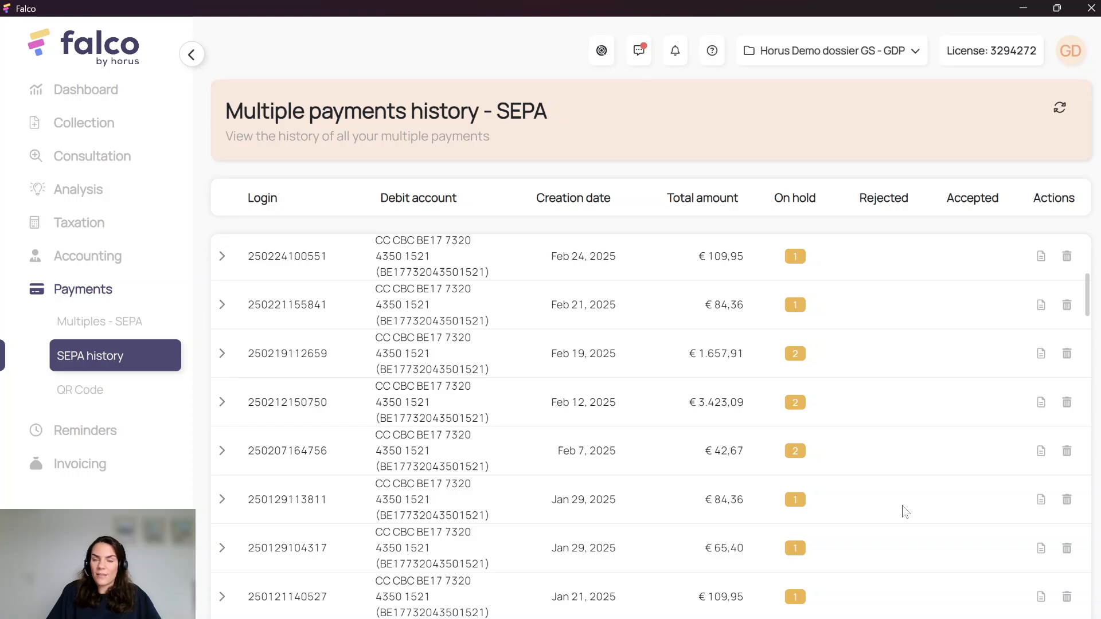
pyautogui.scroll(-5, 905, 510)
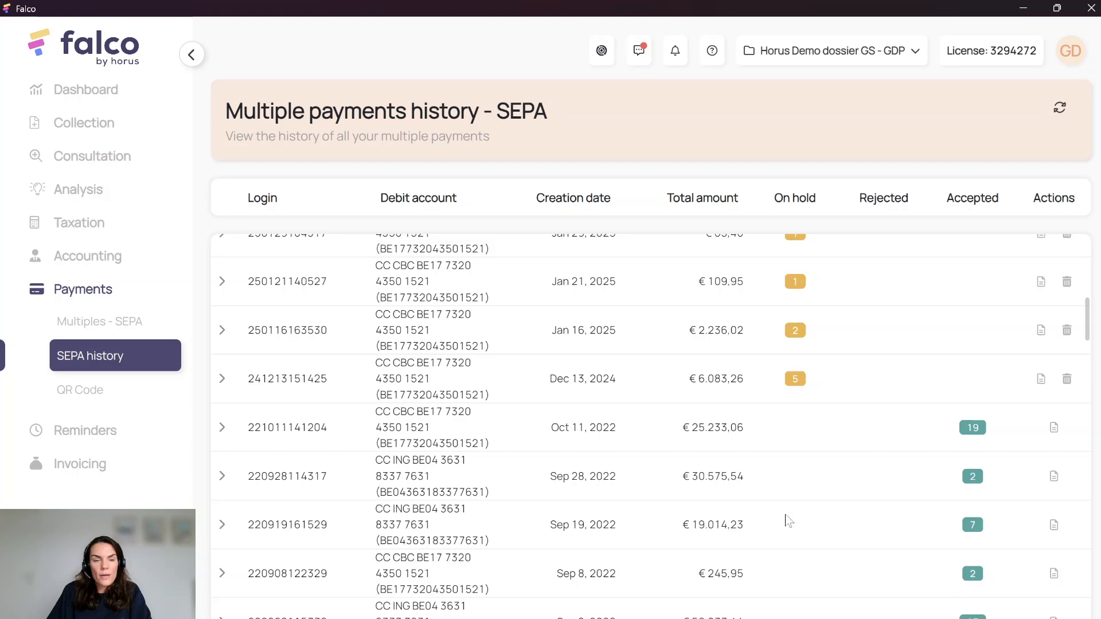
pyautogui.click(224, 431)
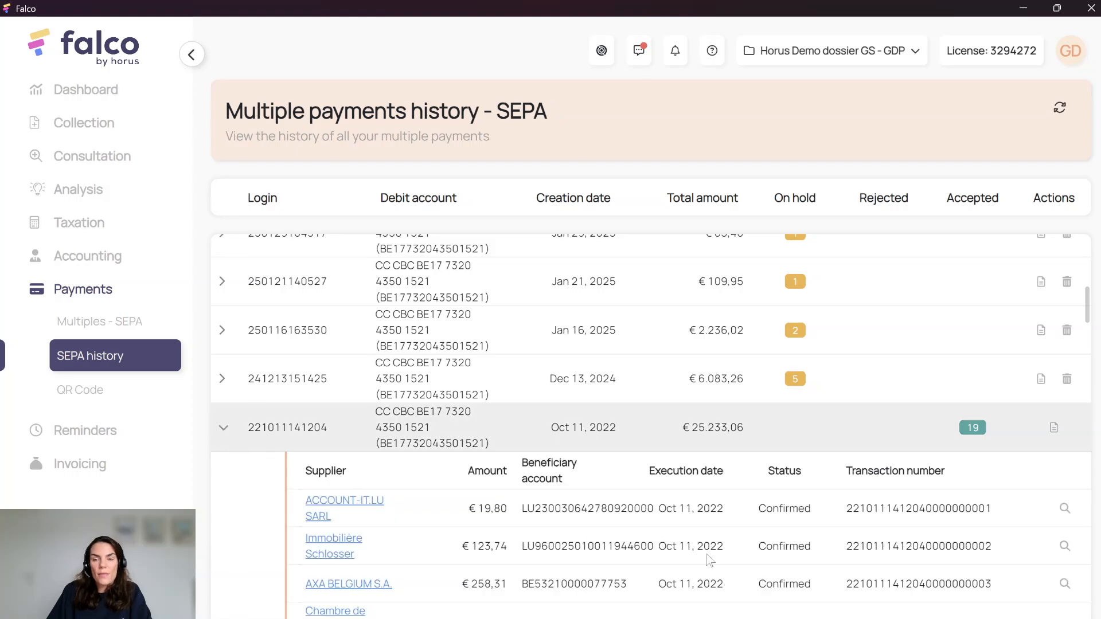
pyautogui.scroll(-11, 710, 561)
pyautogui.scroll(-4, 710, 561)
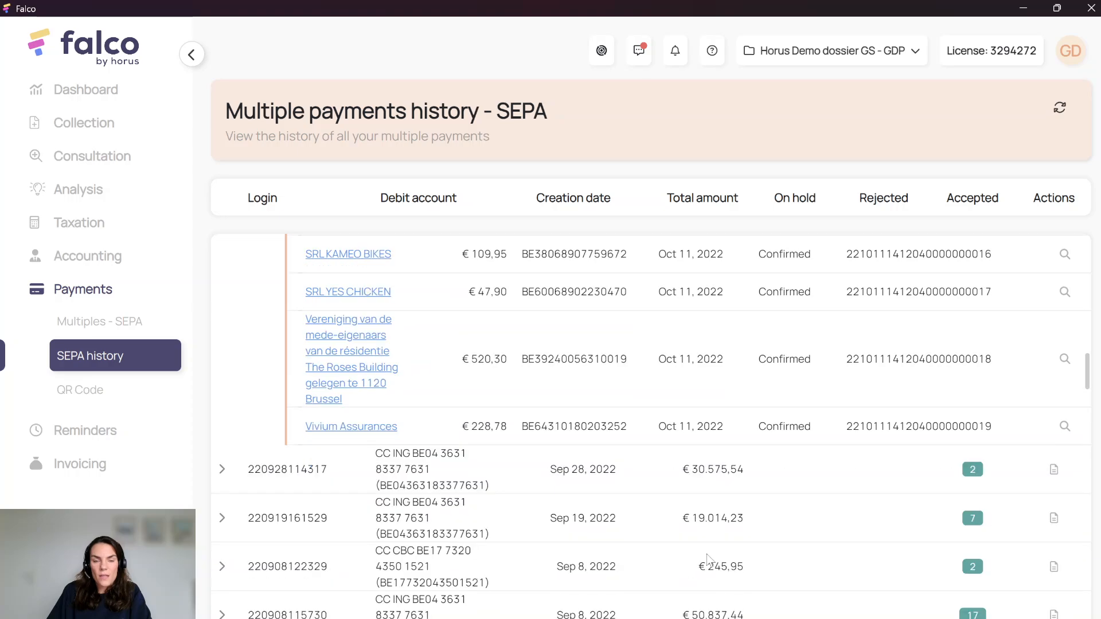
pyautogui.scroll(18, 710, 561)
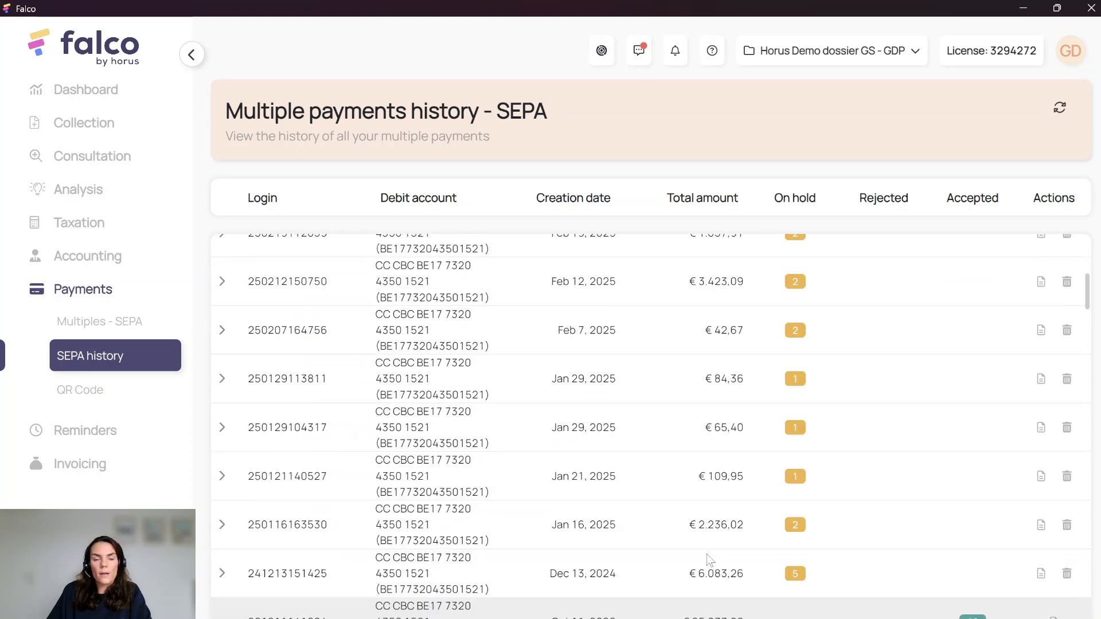
pyautogui.scroll(-10, 709, 559)
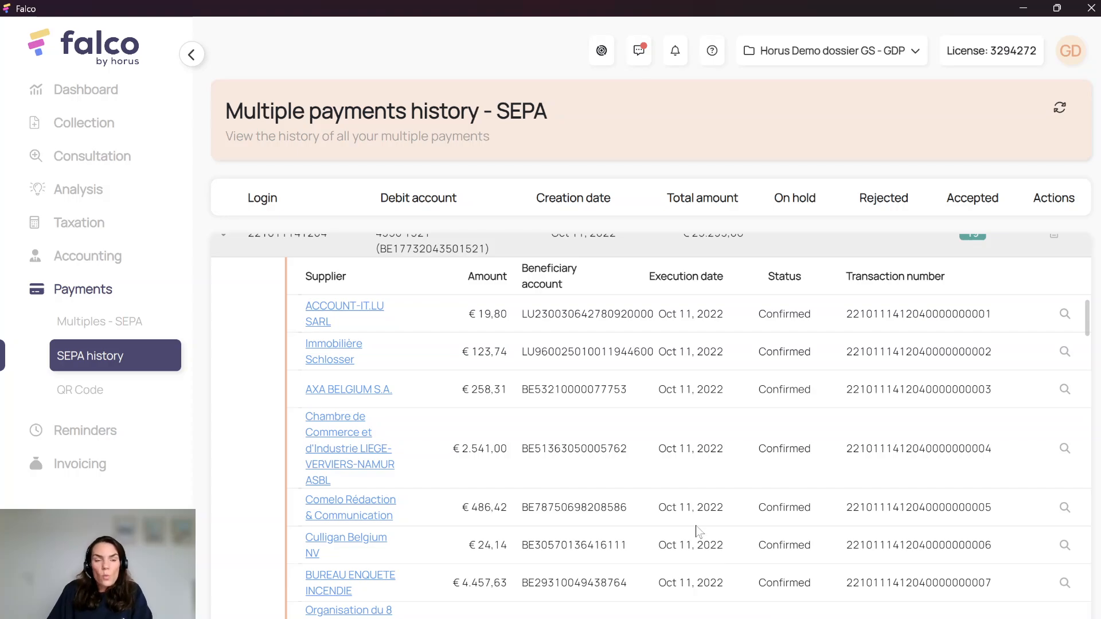
# Open Payments by QR code, expand Boulangerie DELHAYE's invoices, and view the supplier's combined payment form before closing it.
pyautogui.click(71, 395)
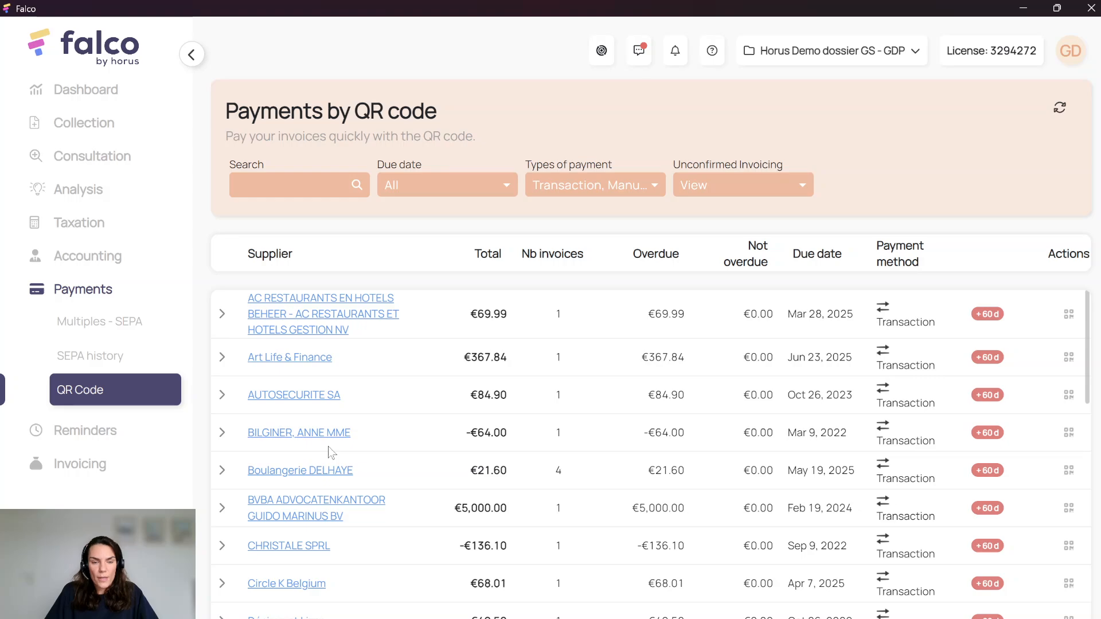
pyautogui.click(232, 471)
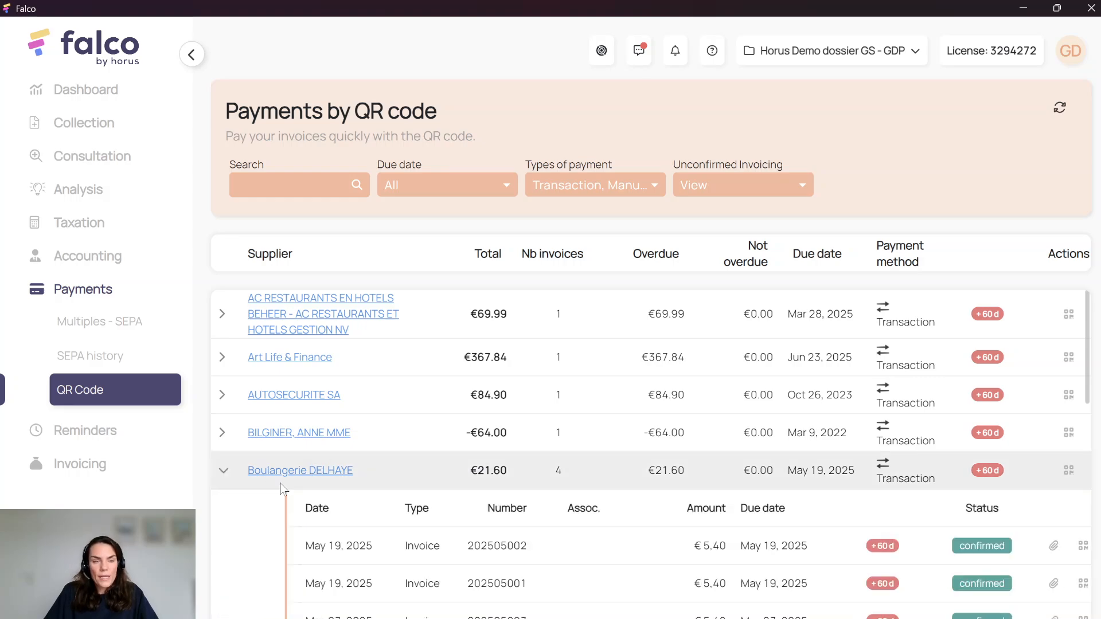
pyautogui.hscroll(1, 750, 519)
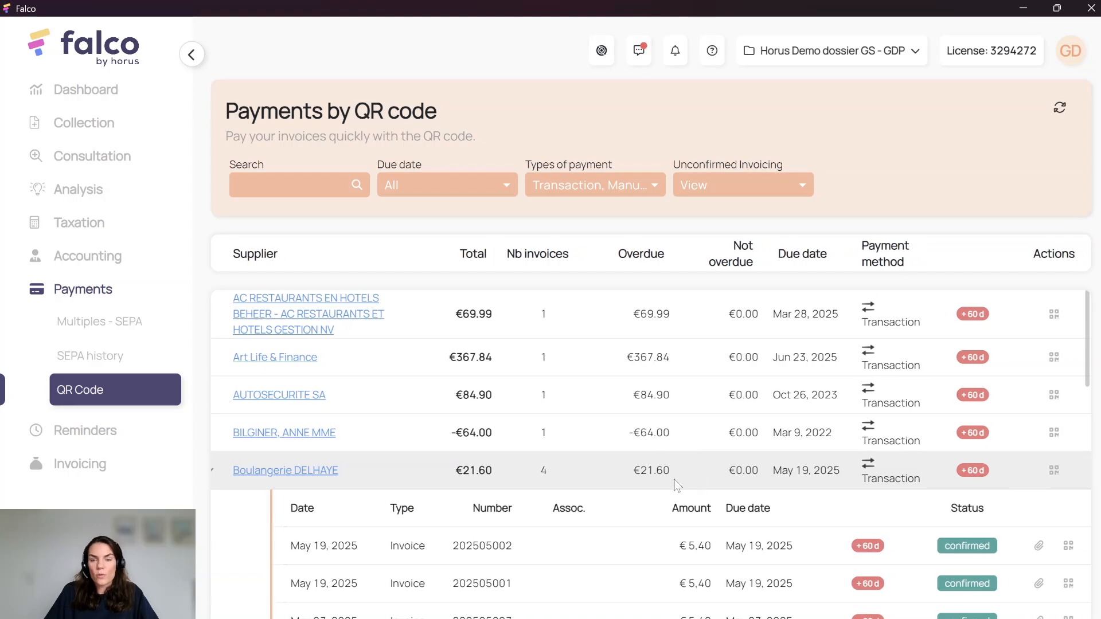
pyautogui.click(1054, 471)
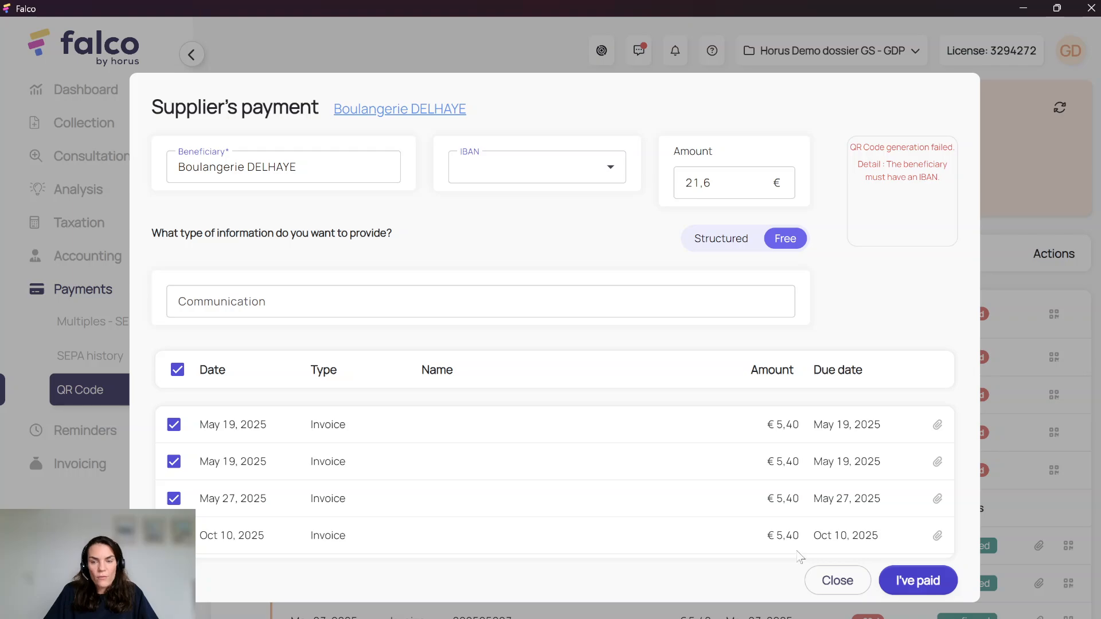
pyautogui.click(837, 581)
# View the QR code payment form for Boulangerie DELHAYE's May 27, 2025 invoice and close it.
pyautogui.scroll(-4, 841, 592)
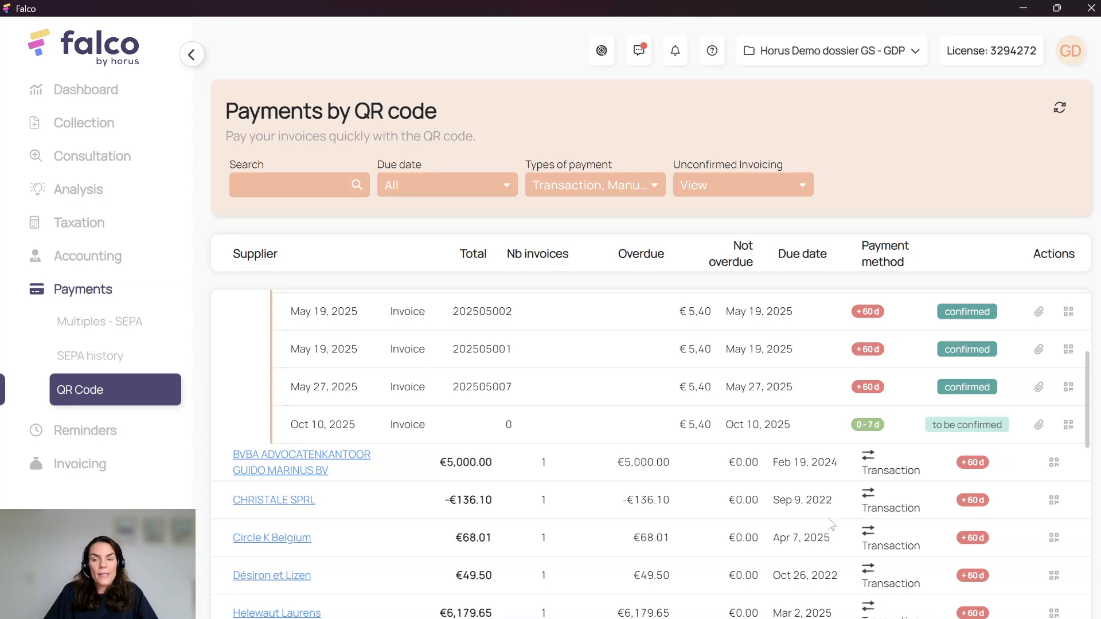
pyautogui.click(1068, 388)
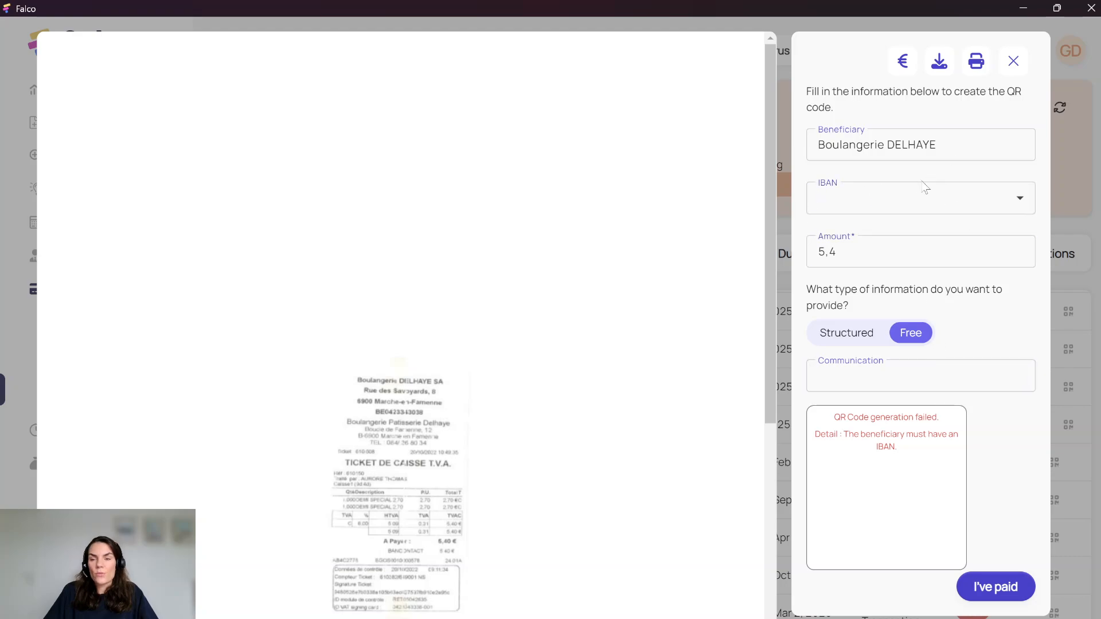
pyautogui.click(1014, 57)
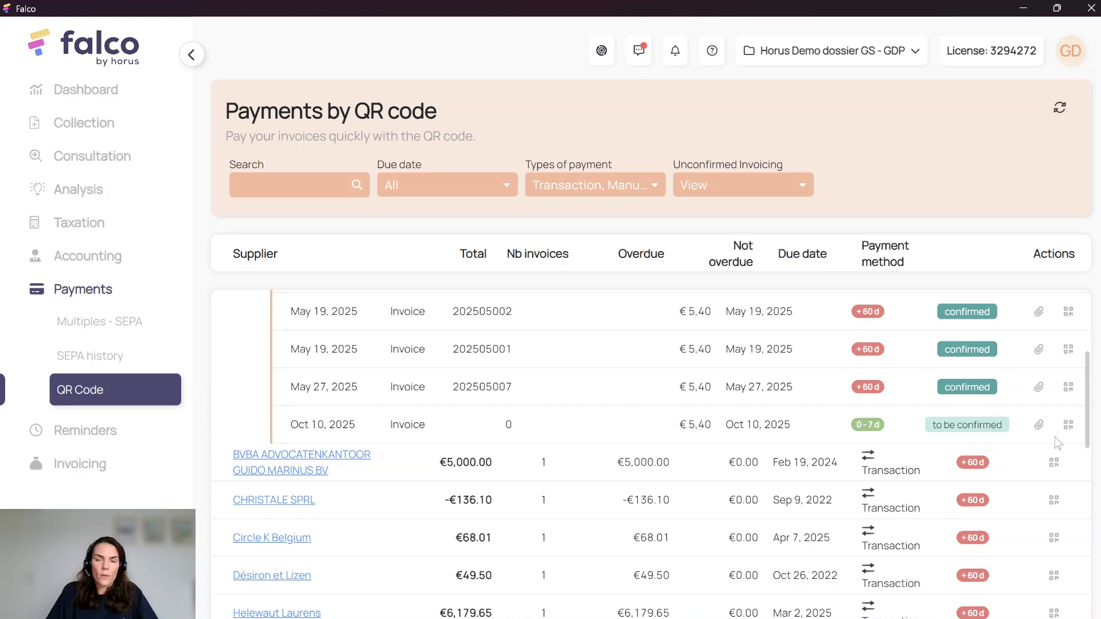
# Open the Invoicing section and view its Quotations and Invoices lists.
pyautogui.click(74, 291)
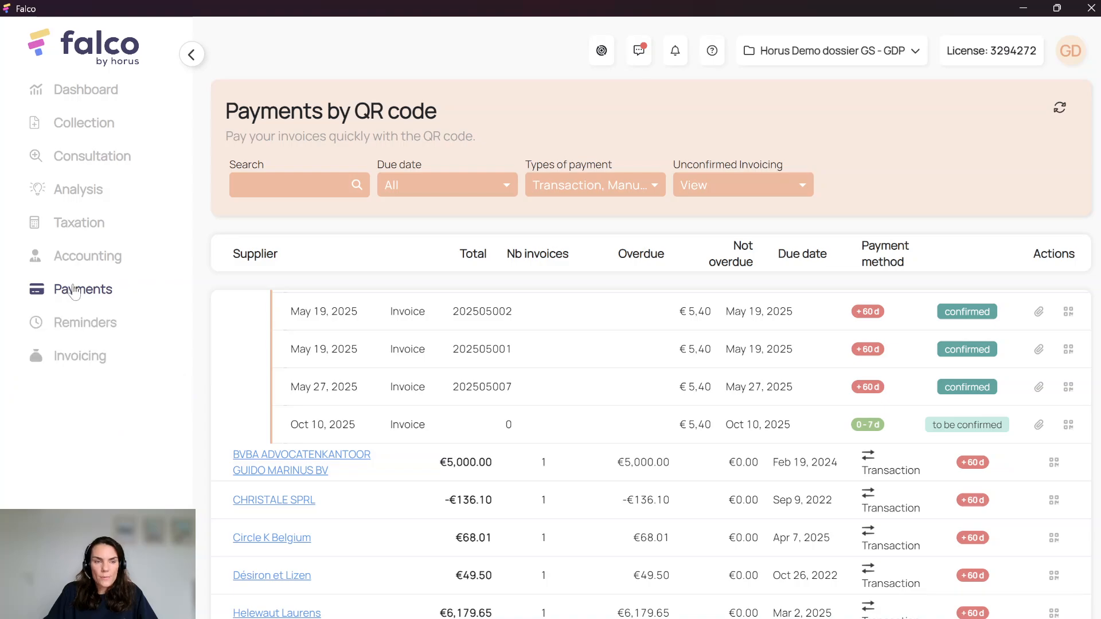
pyautogui.click(71, 361)
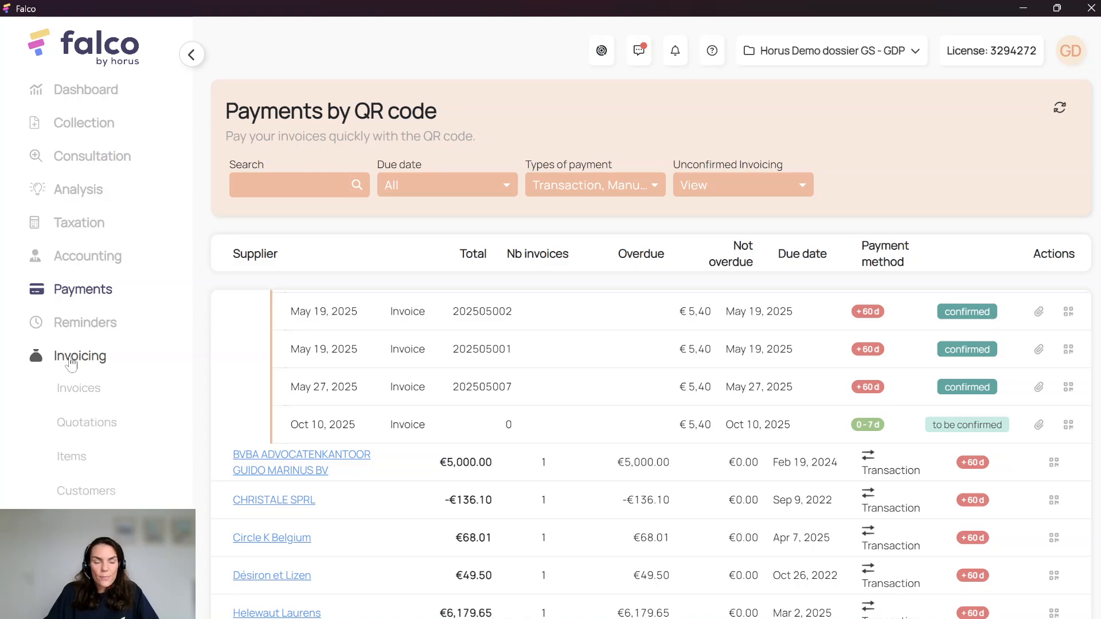
pyautogui.click(84, 424)
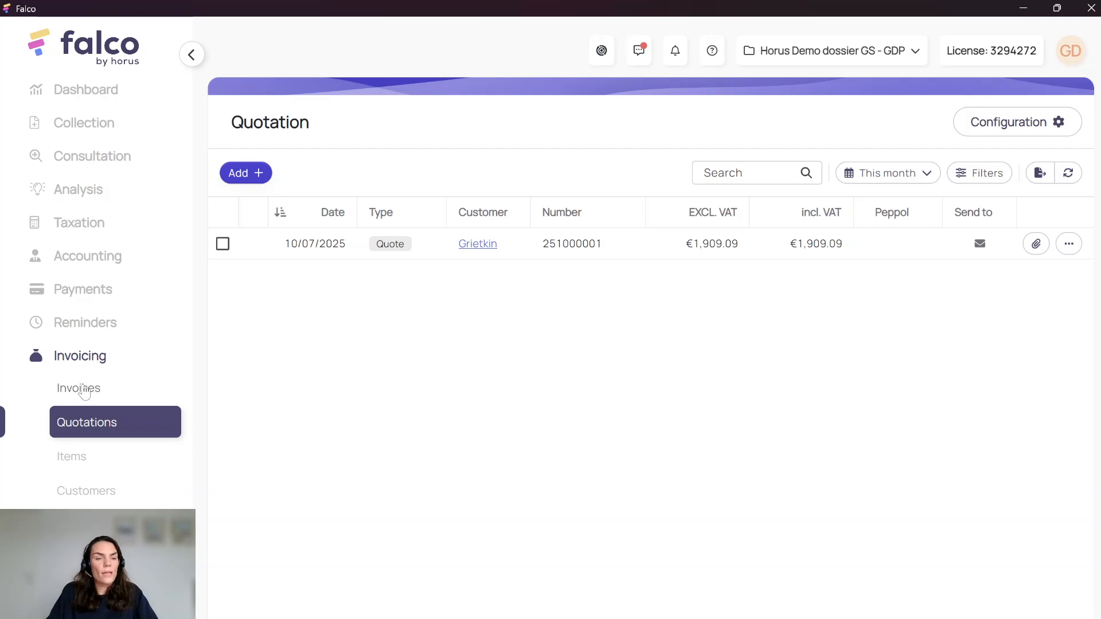
pyautogui.click(84, 393)
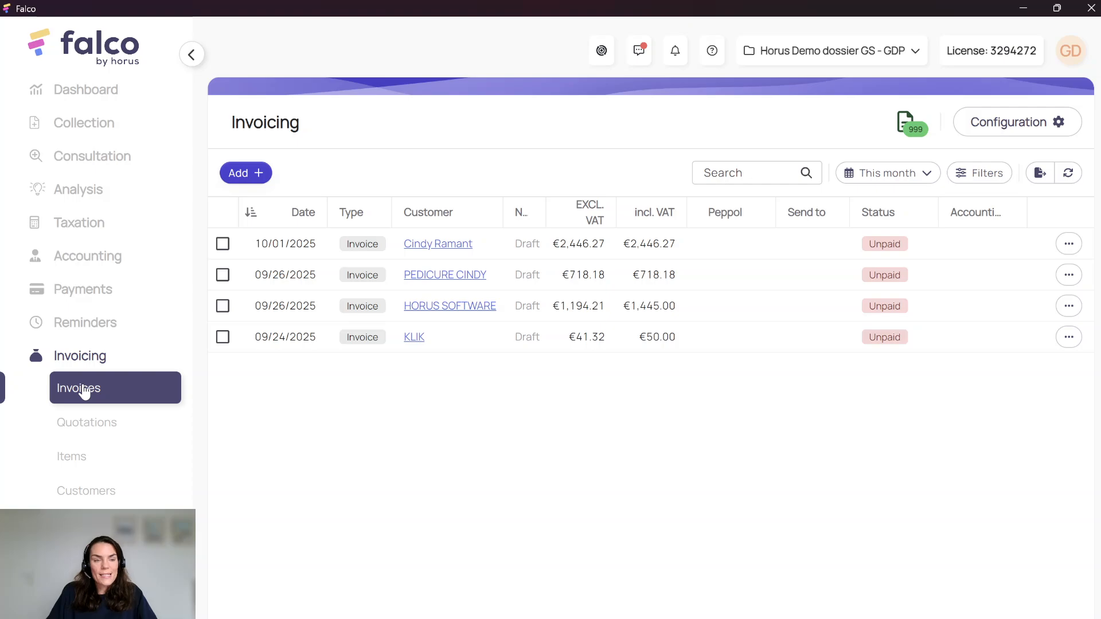
# Open the Items list, view the column requirements for importing items, and cancel the import.
pyautogui.click(71, 458)
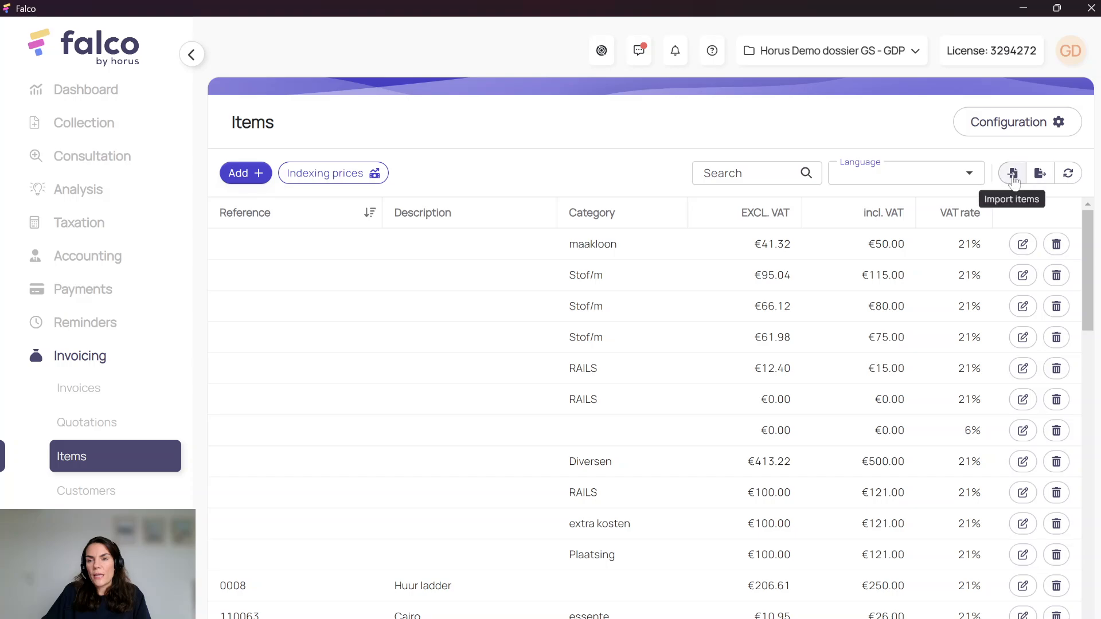
pyautogui.click(1014, 176)
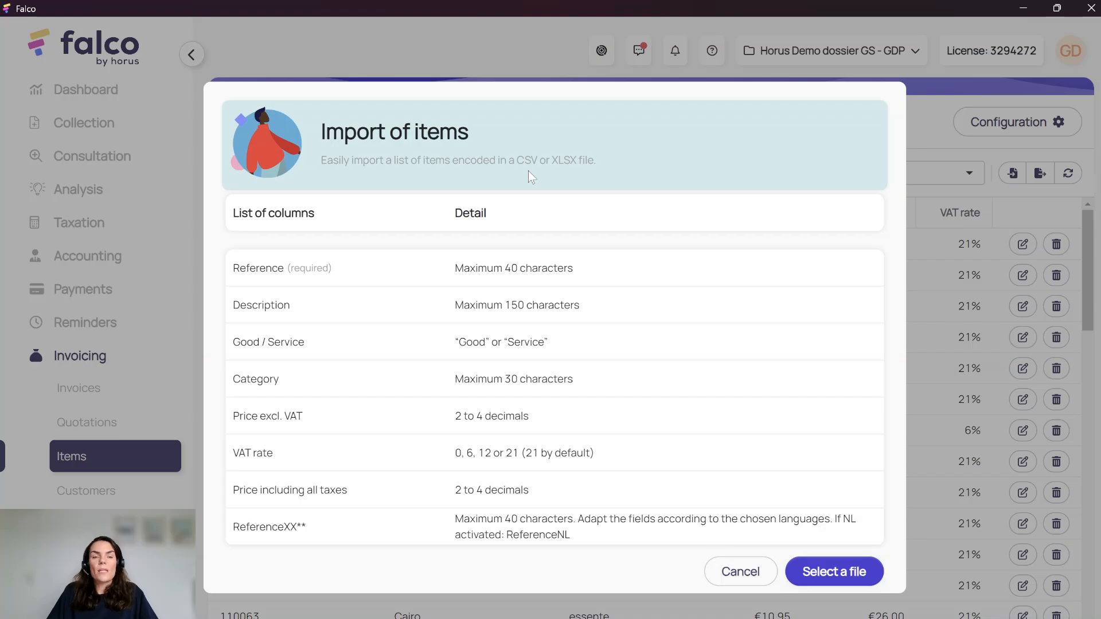
pyautogui.click(741, 572)
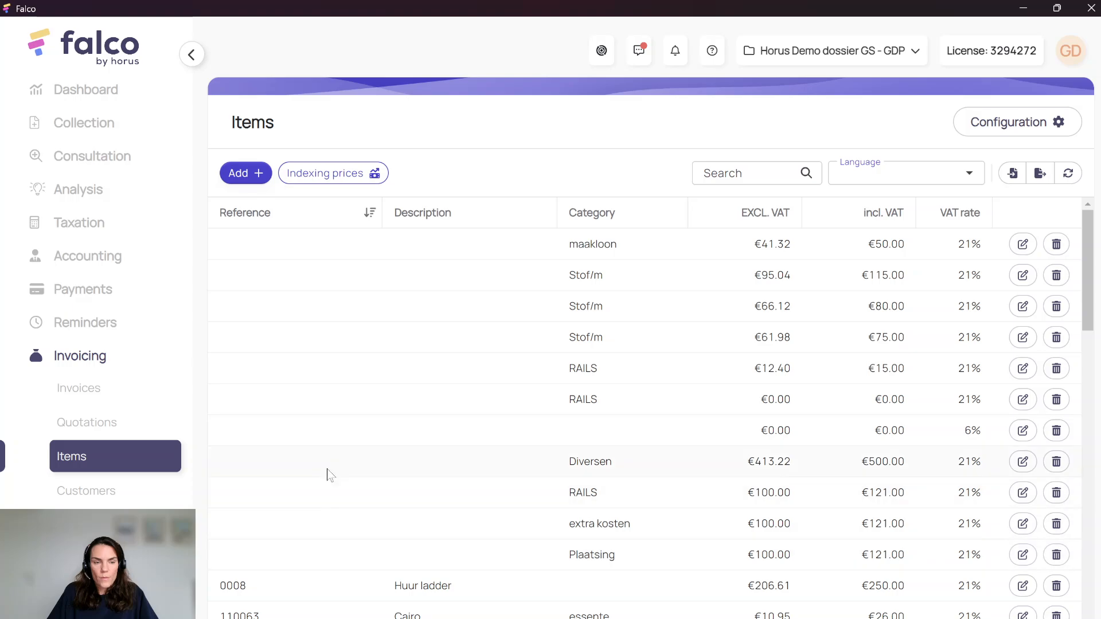
# Return to the Invoices list, open its billing configuration, and view the business profile choices.
pyautogui.click(92, 394)
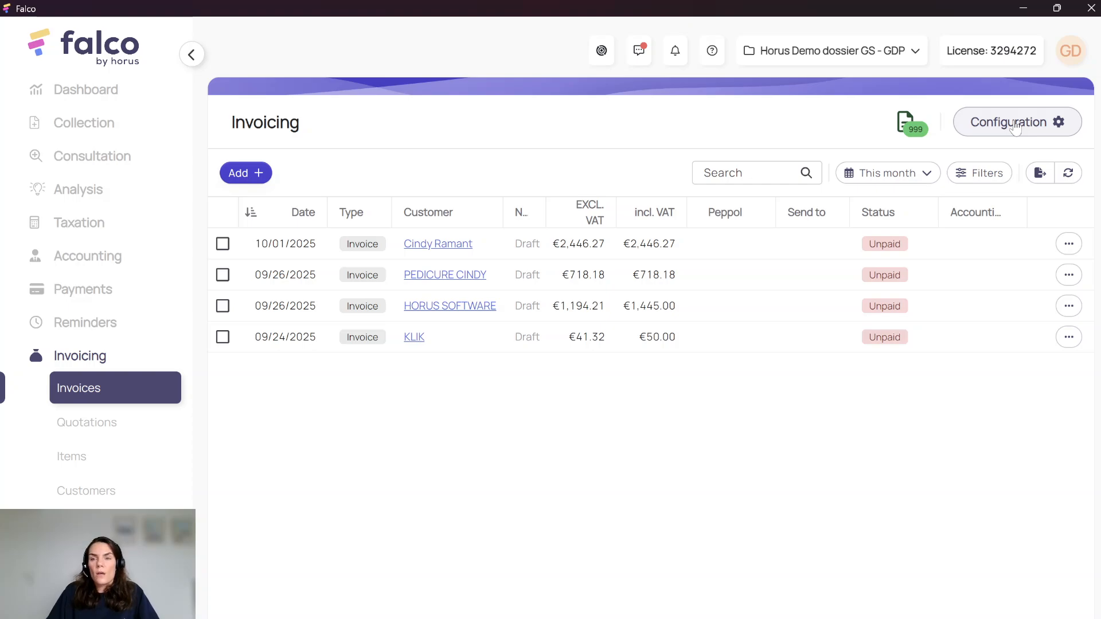
pyautogui.click(1015, 130)
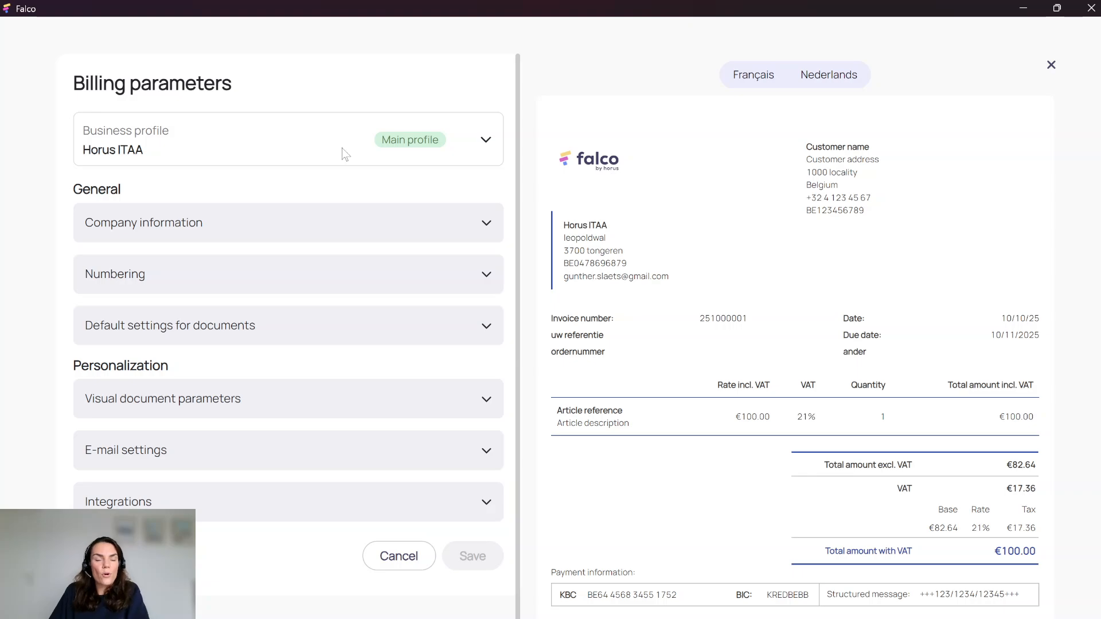
pyautogui.click(497, 147)
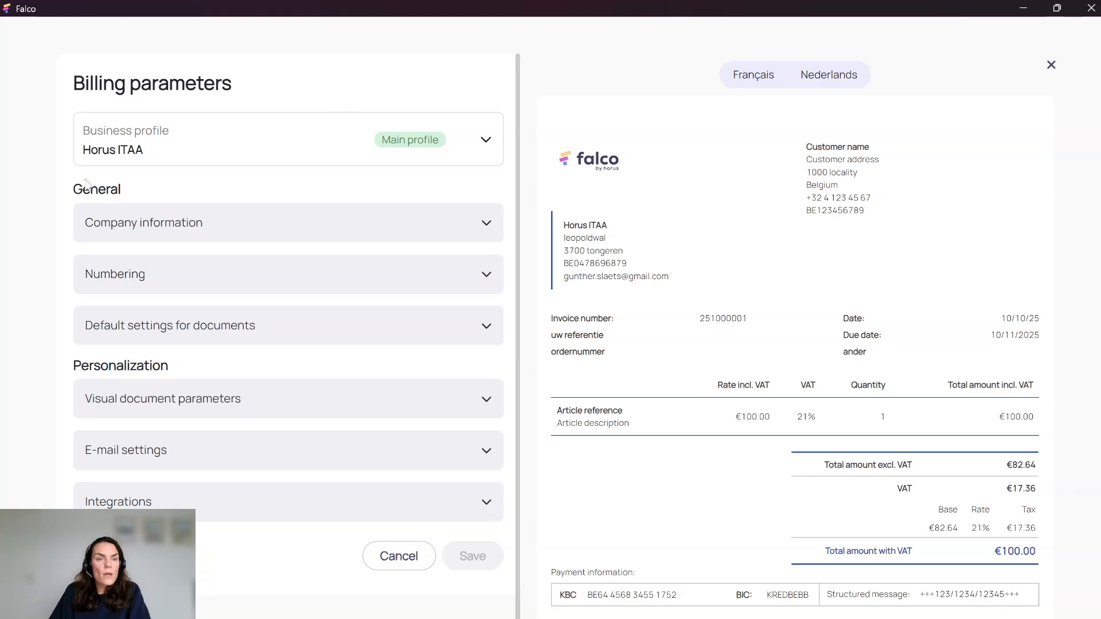
# Expand Company information in the billing parameters and examine the general, e-mail and bank account fields.
pyautogui.click(224, 234)
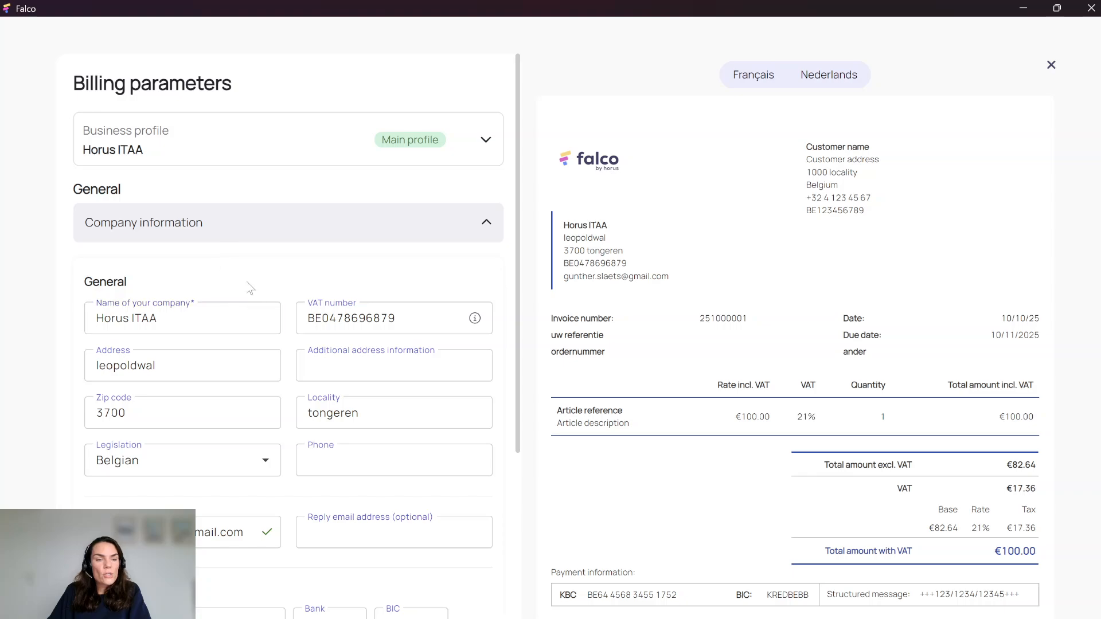
pyautogui.click(89, 346)
pyautogui.click(278, 343)
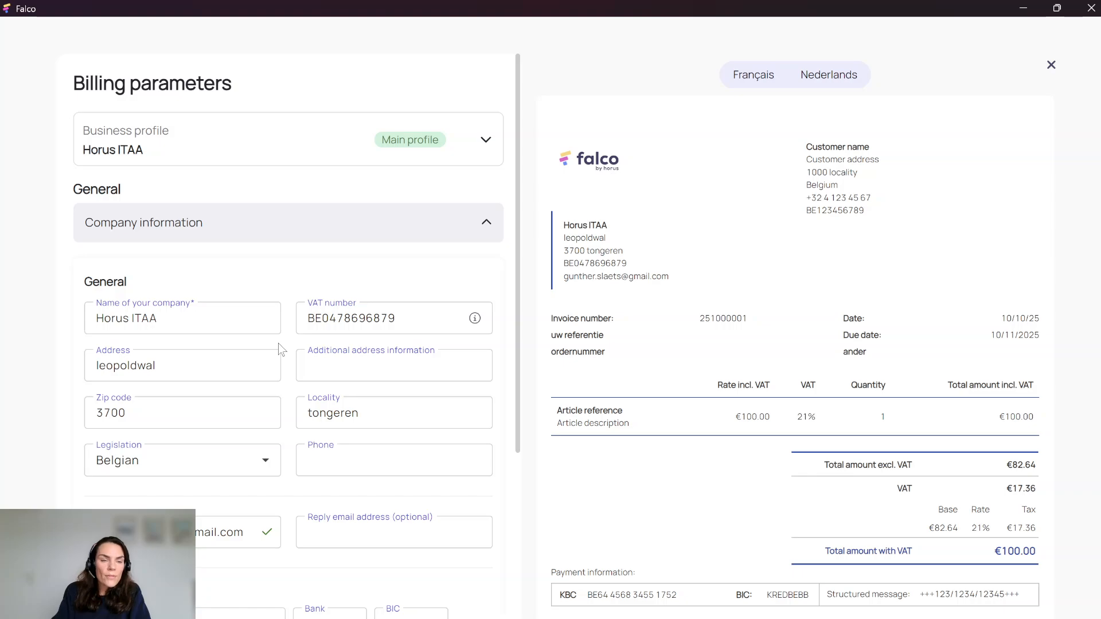
pyautogui.click(279, 370)
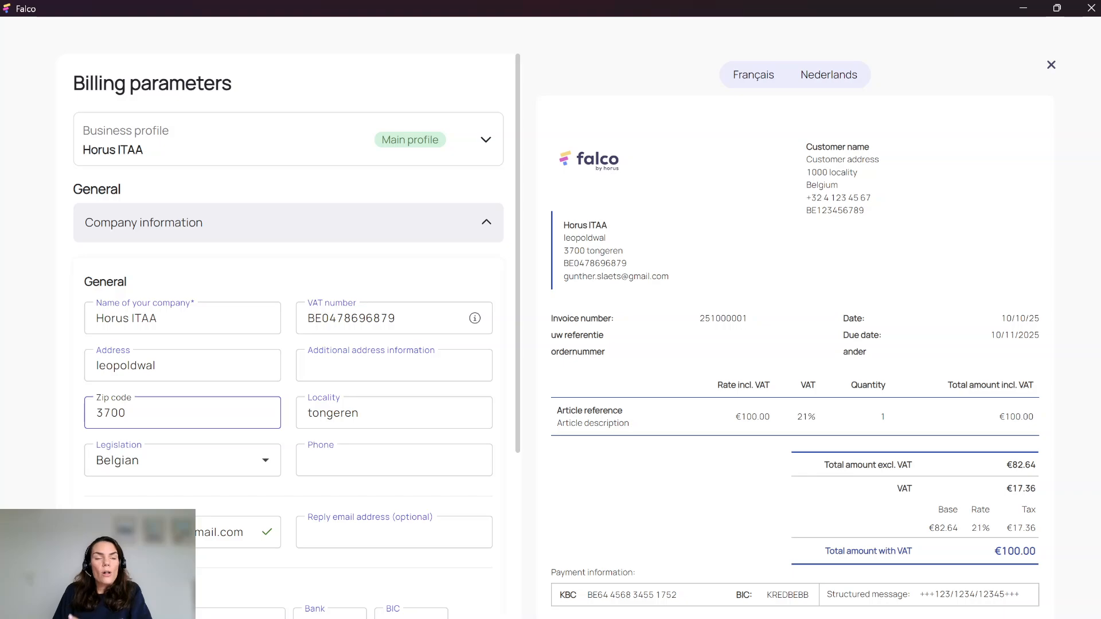
pyautogui.scroll(-1, 165, 412)
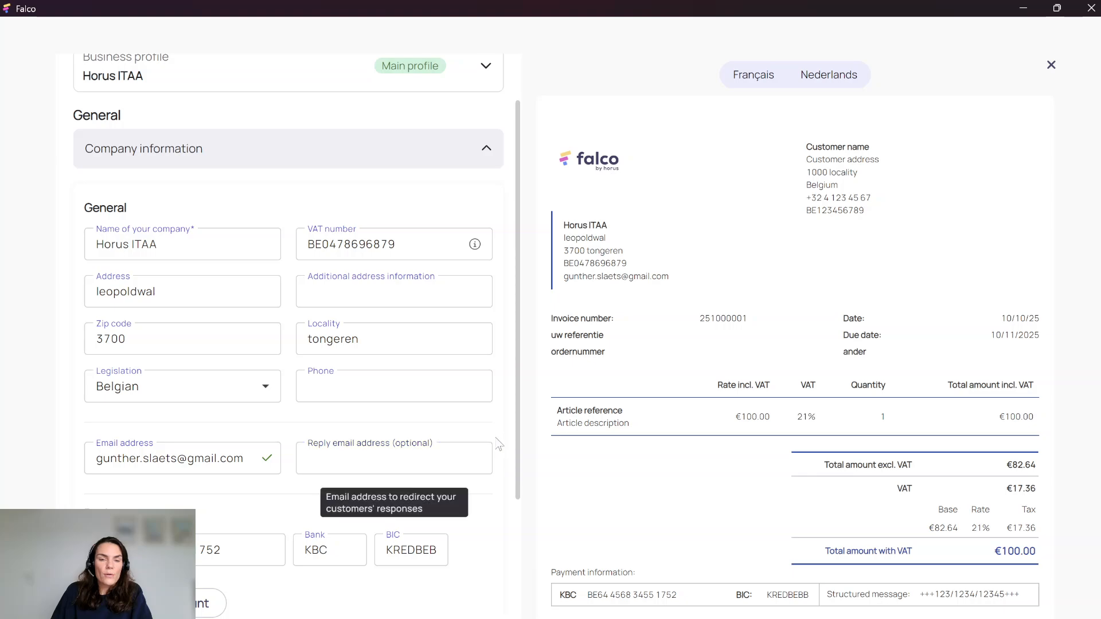
pyautogui.scroll(-1, 514, 463)
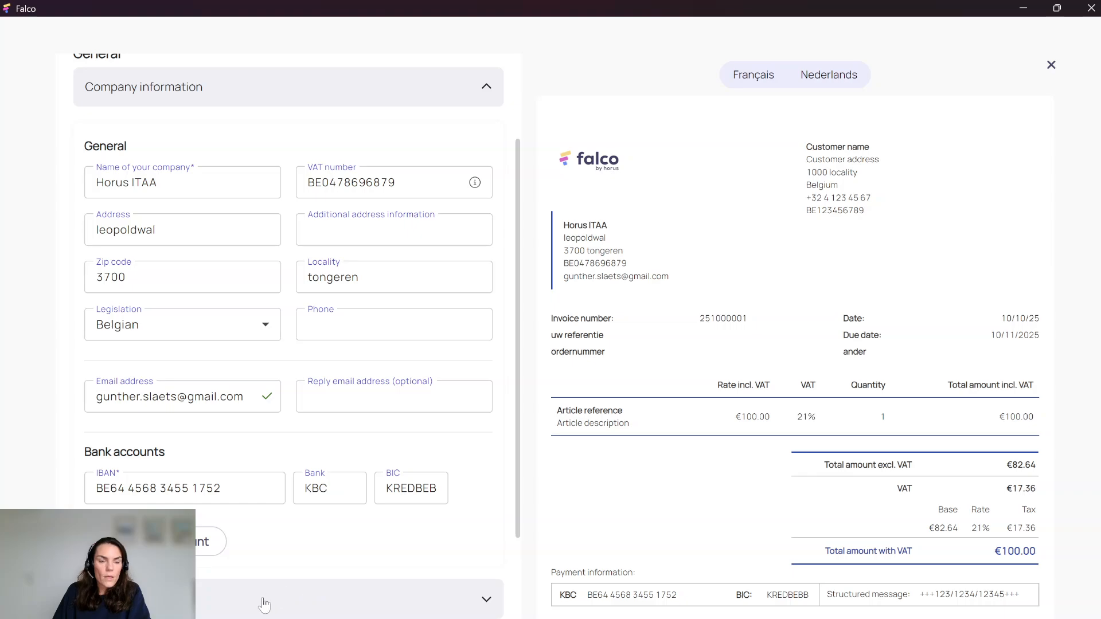
# Expand and view the invoice Numbering settings and the Default settings for documents.
pyautogui.click(263, 604)
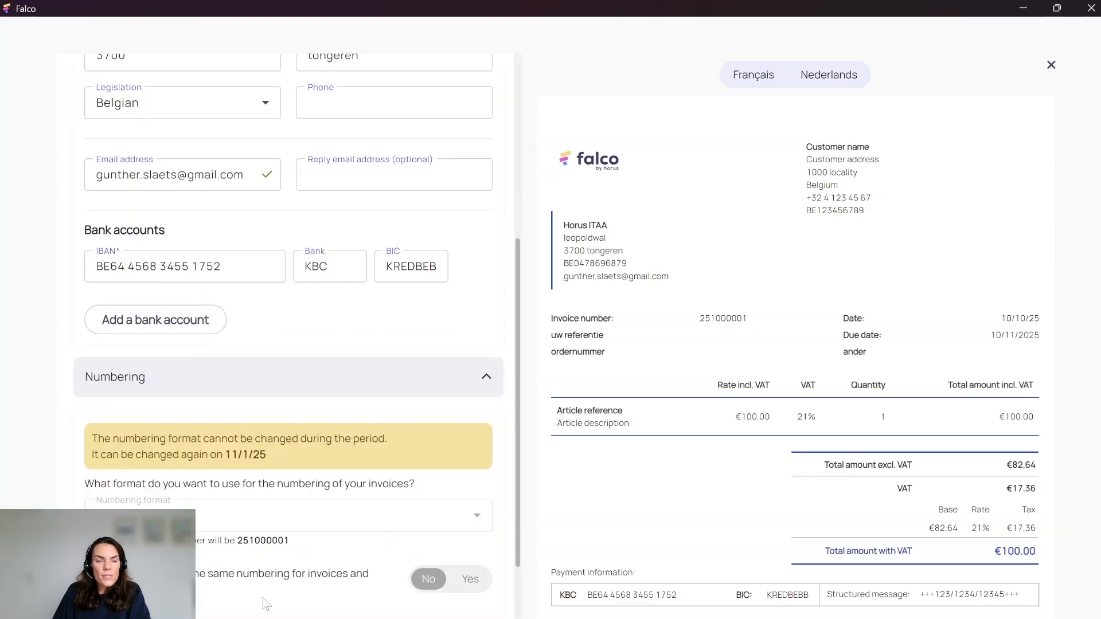
pyautogui.scroll(-1, 266, 604)
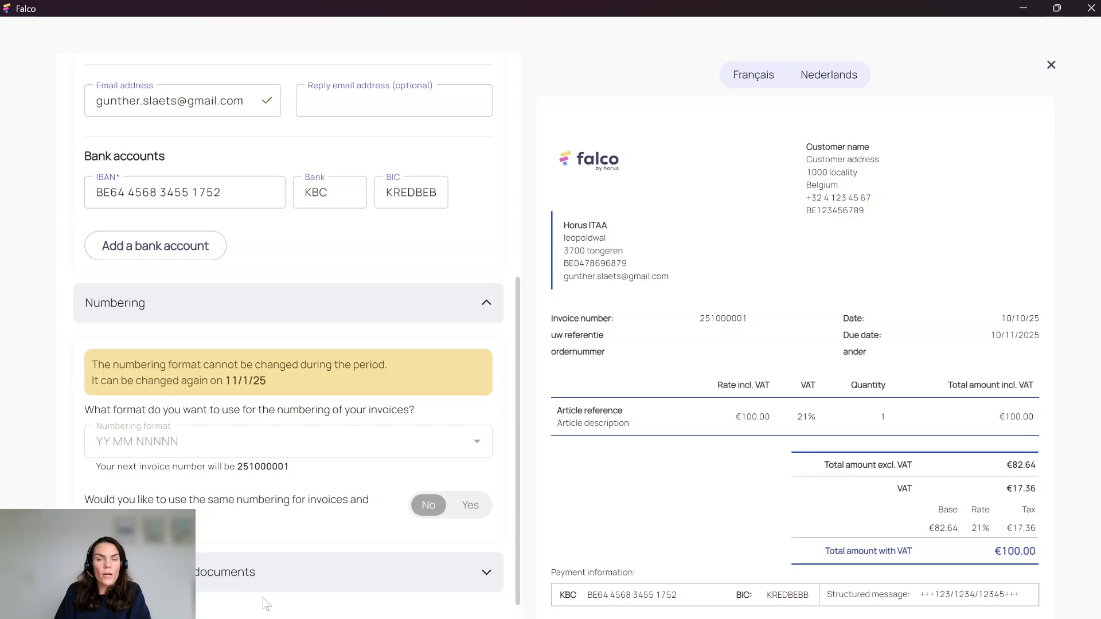
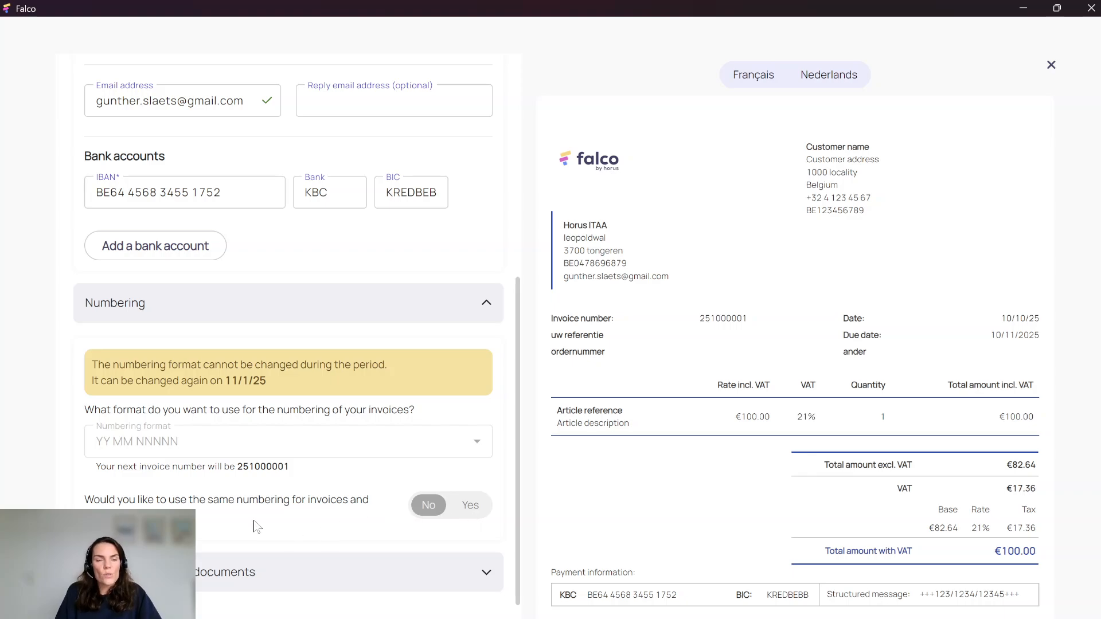
pyautogui.click(197, 580)
pyautogui.scroll(-6, 197, 584)
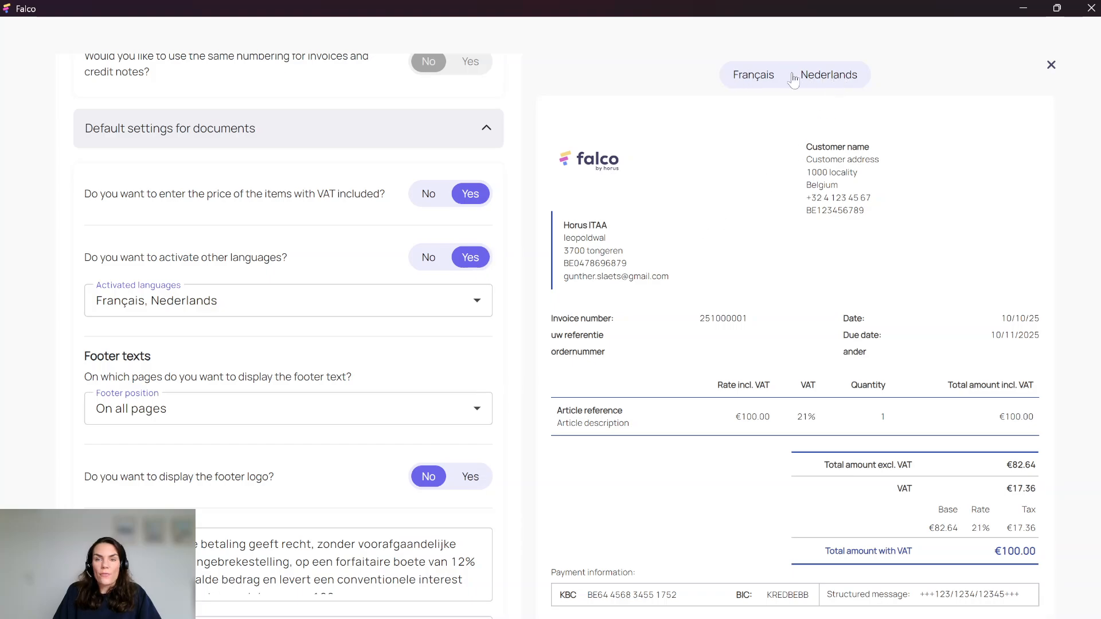
# View the activated languages choices and preview the invoice in Nederlands and Français.
pyautogui.click(446, 304)
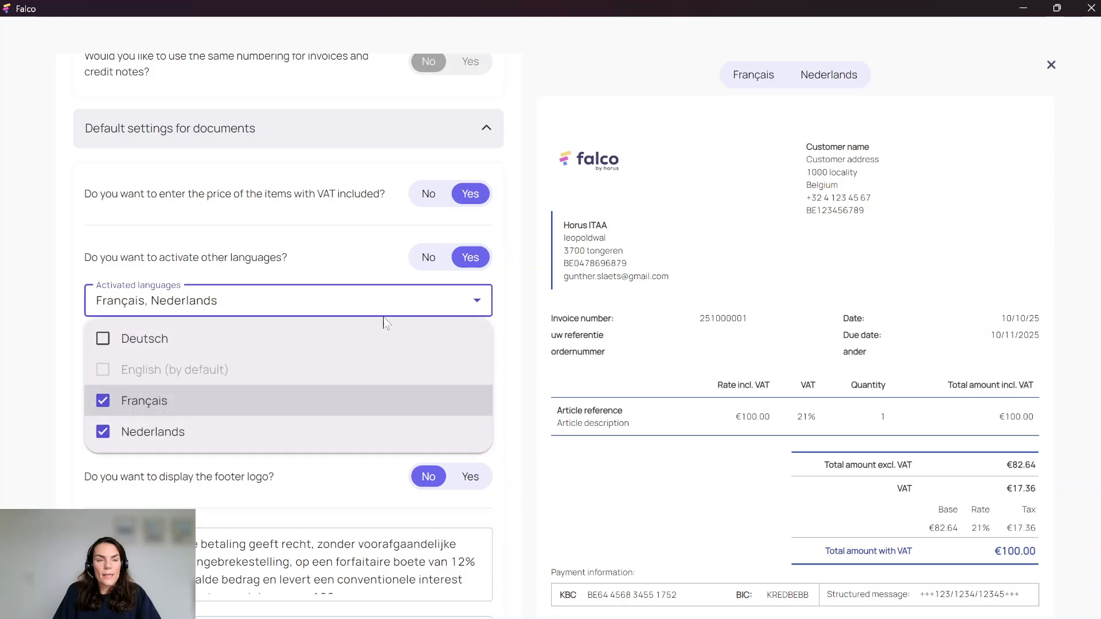
pyautogui.click(292, 253)
pyautogui.click(745, 81)
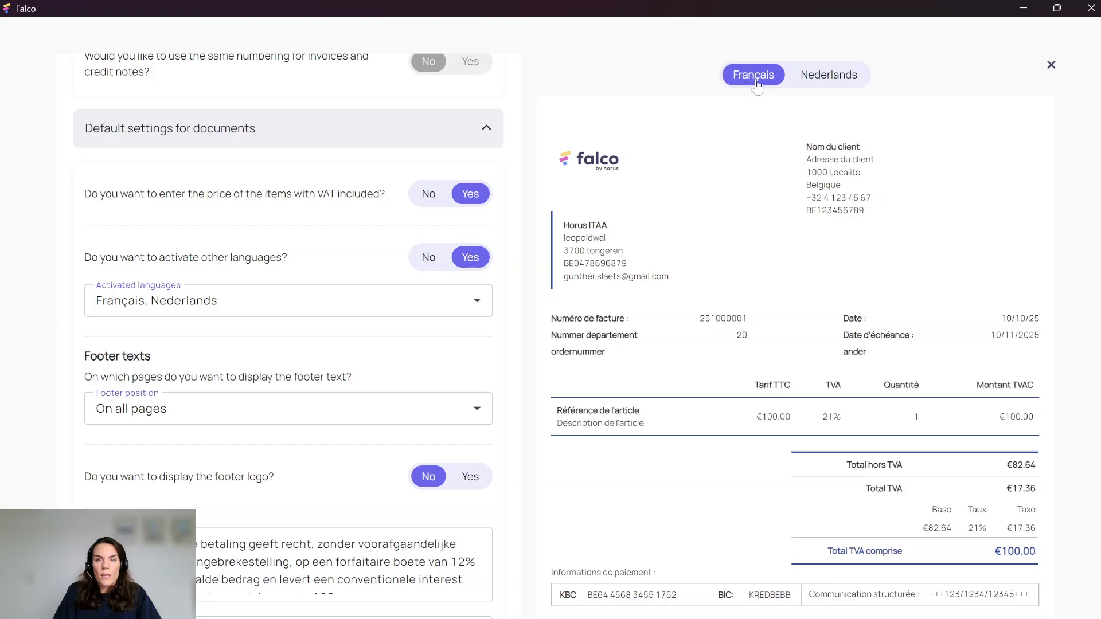
pyautogui.click(814, 83)
pyautogui.click(766, 81)
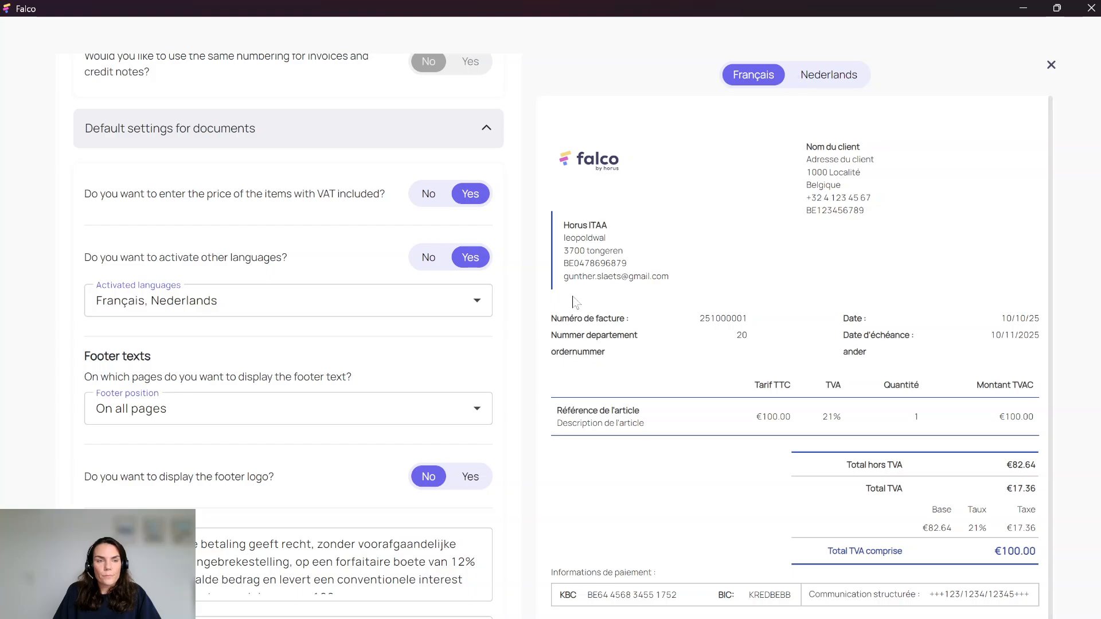
# View the footer position choices under Footer texts and close the list without changing the selection.
pyautogui.scroll(-1, 357, 331)
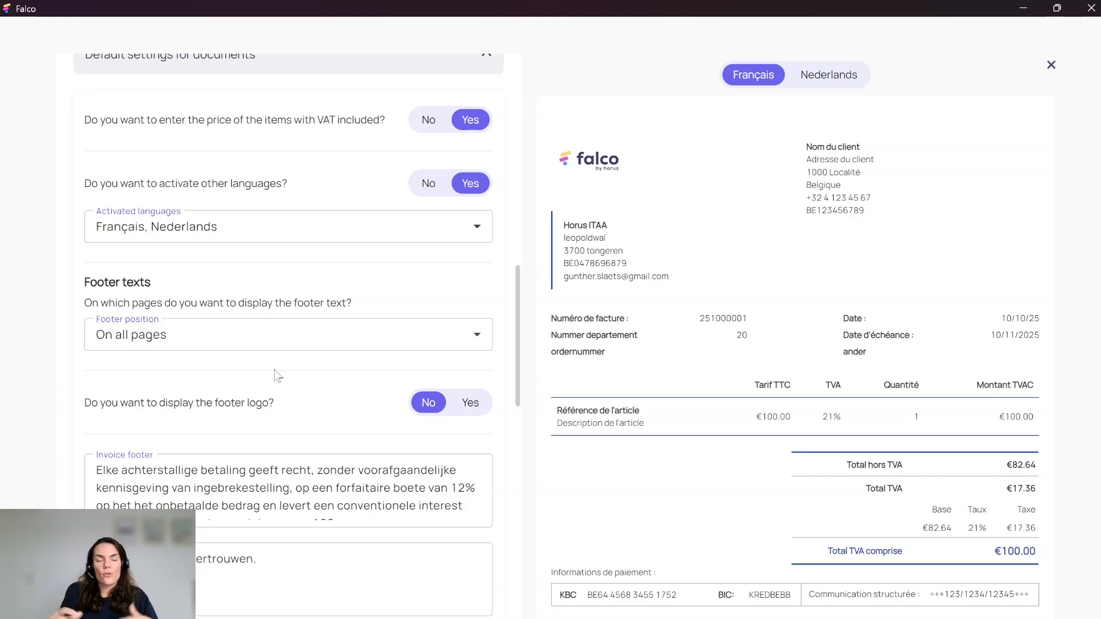
pyautogui.click(278, 344)
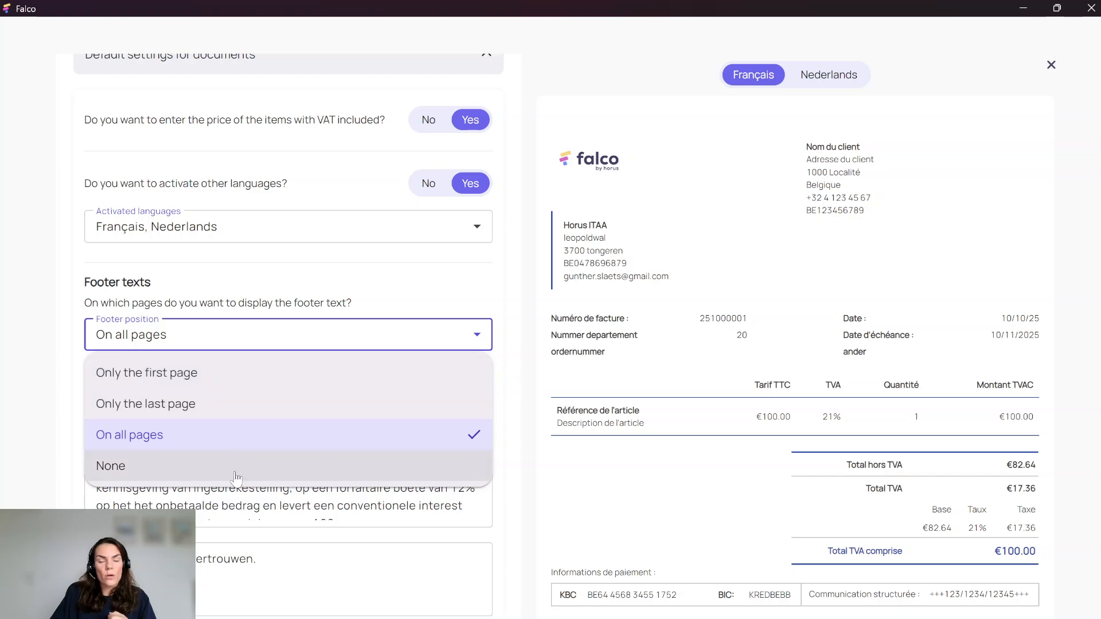
pyautogui.click(300, 277)
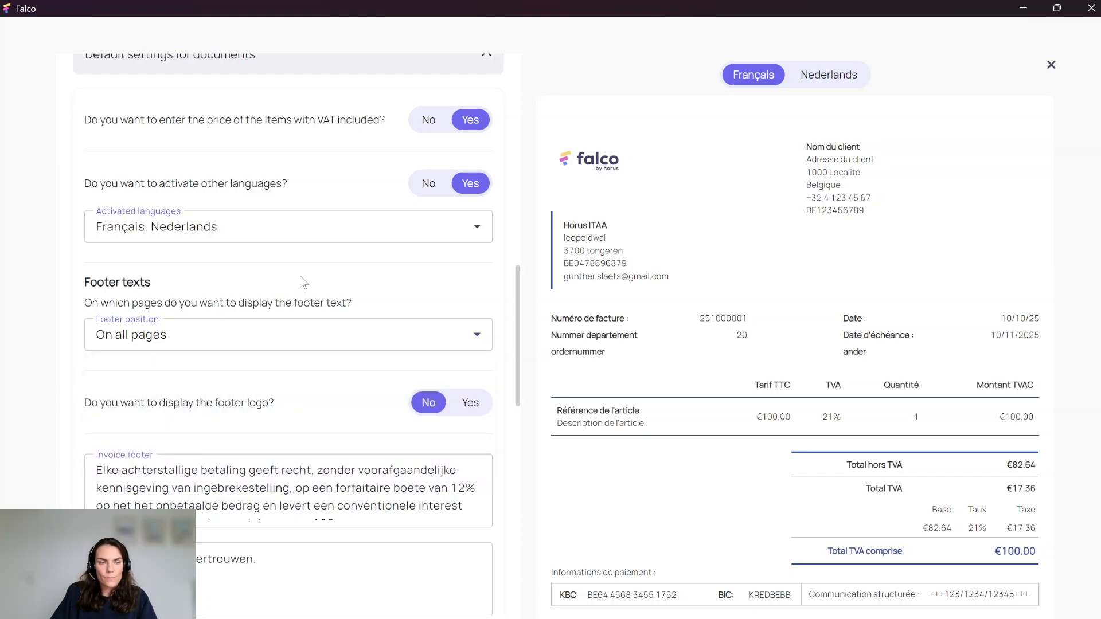
# Remove Français from the activated document languages, keeping only Nederlands selected.
pyautogui.click(239, 227)
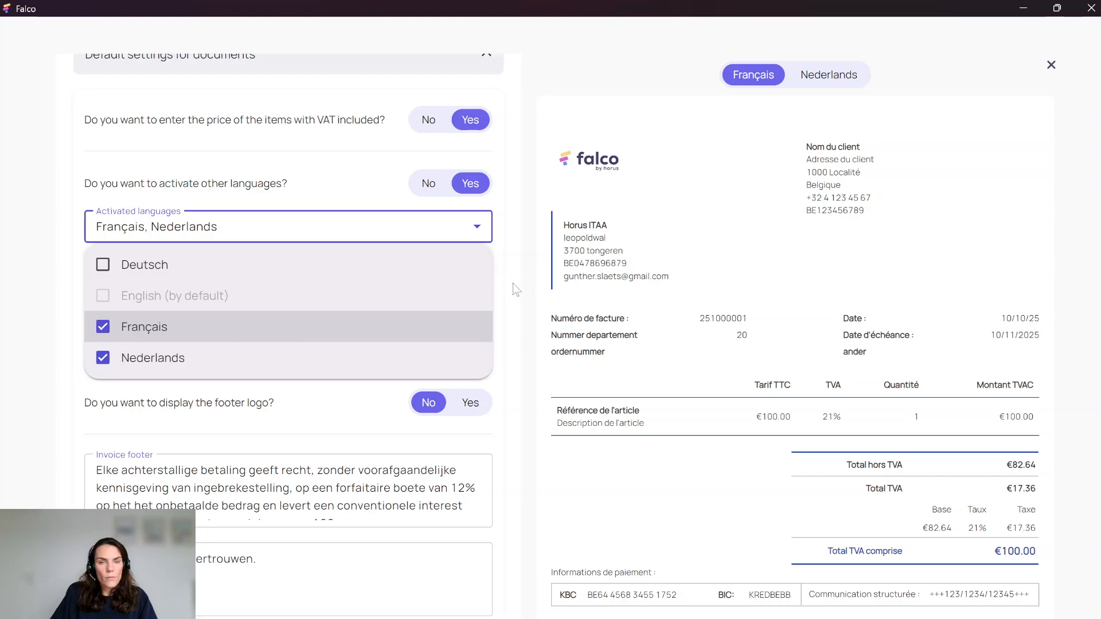
pyautogui.click(106, 328)
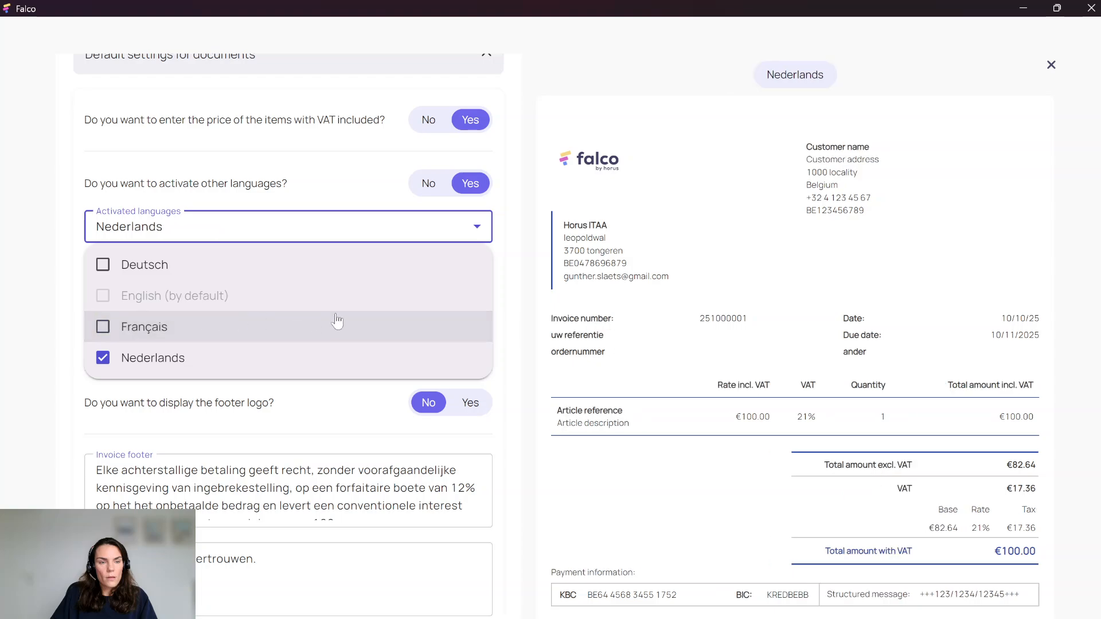
pyautogui.click(505, 296)
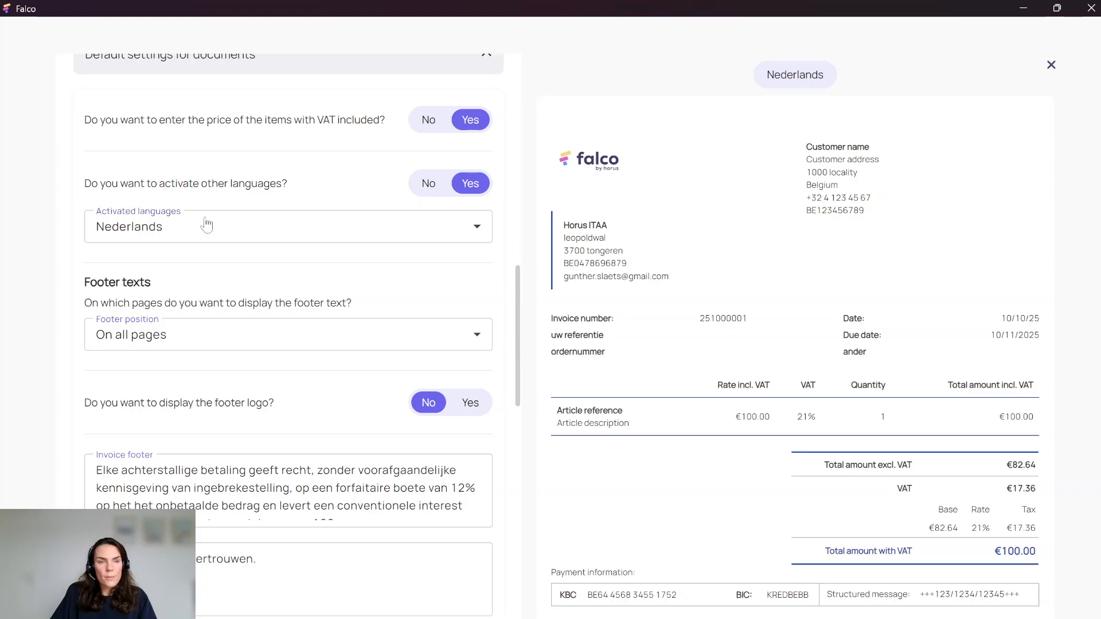
# Look through the footer texts for each document type, the custom fields and the purchase order settings.
pyautogui.scroll(-1, 241, 424)
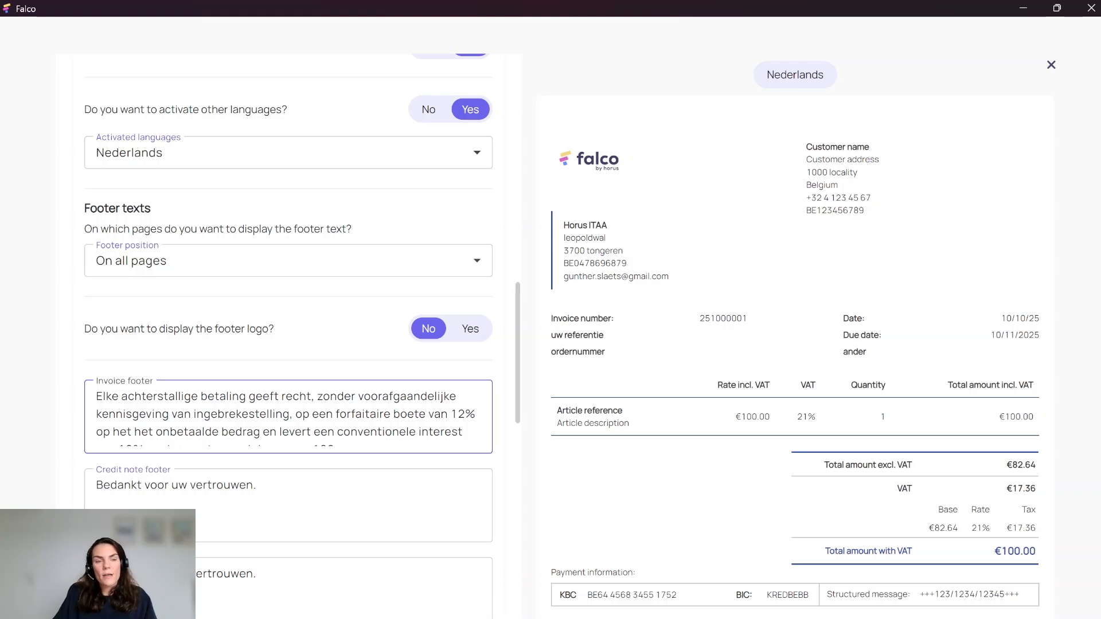
pyautogui.scroll(-1, 118, 380)
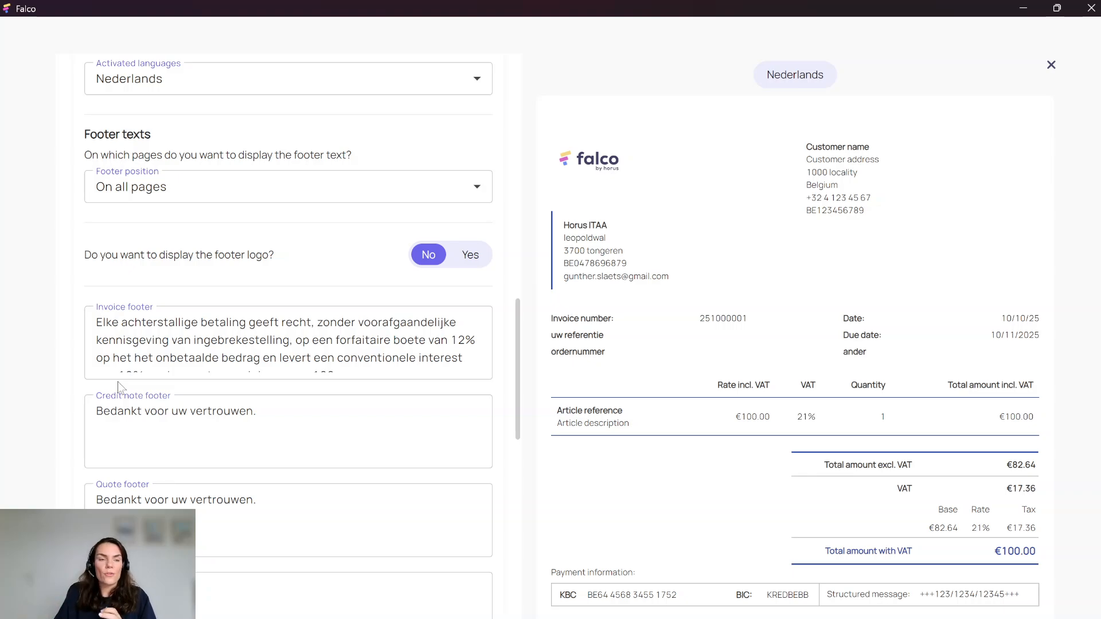
pyautogui.scroll(-6, 118, 381)
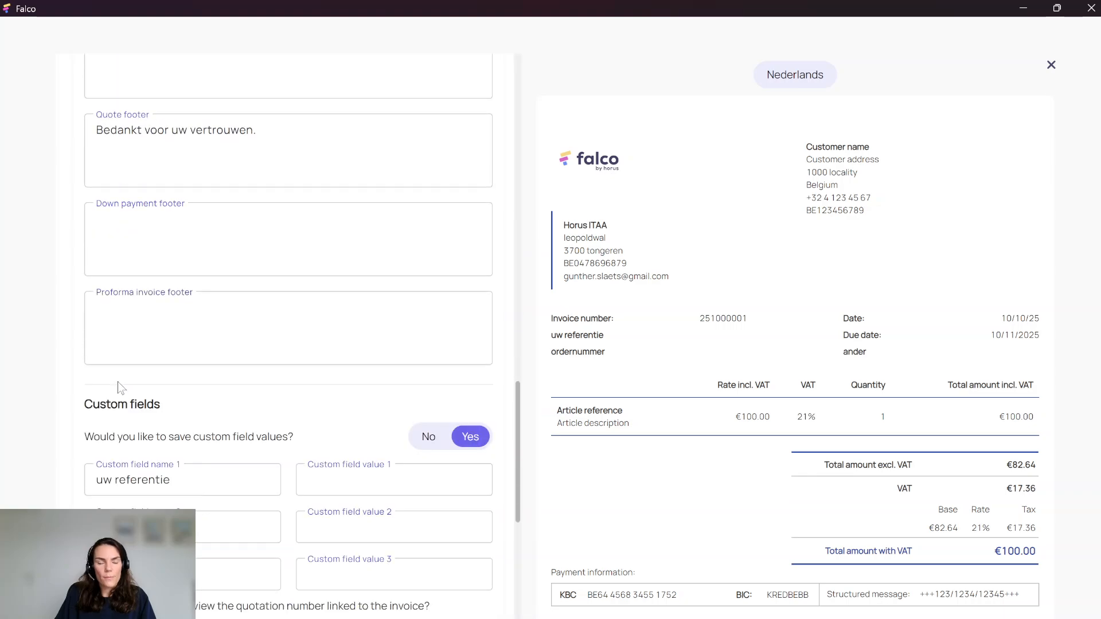
pyautogui.scroll(-5, 118, 381)
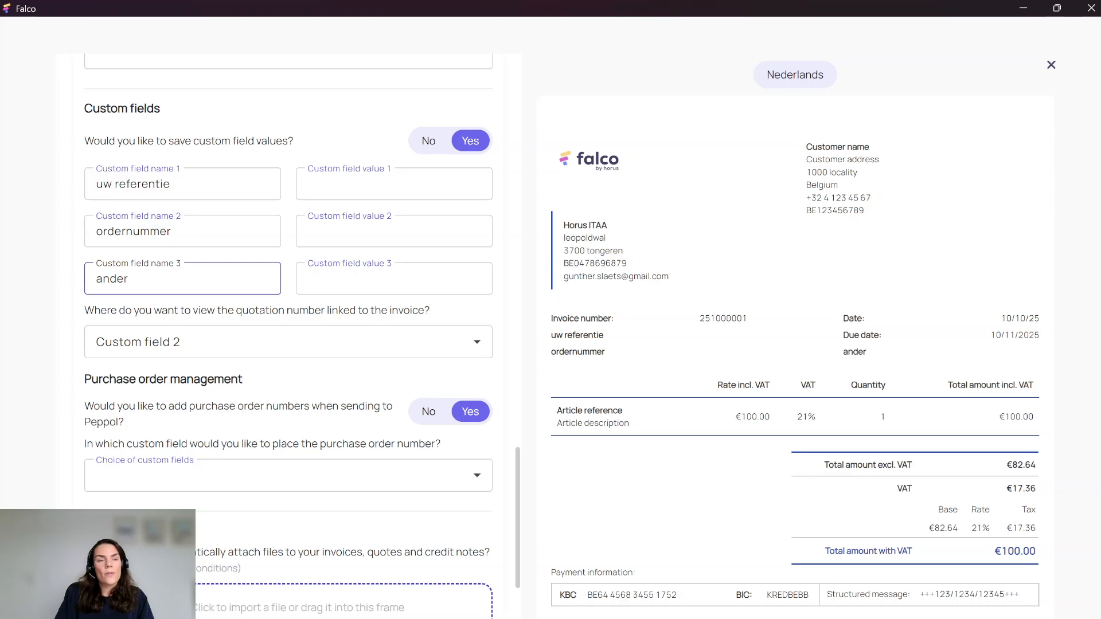
# Open the editor for Custom field value 1, cancel it, and view the Attachments settings.
pyautogui.click(342, 185)
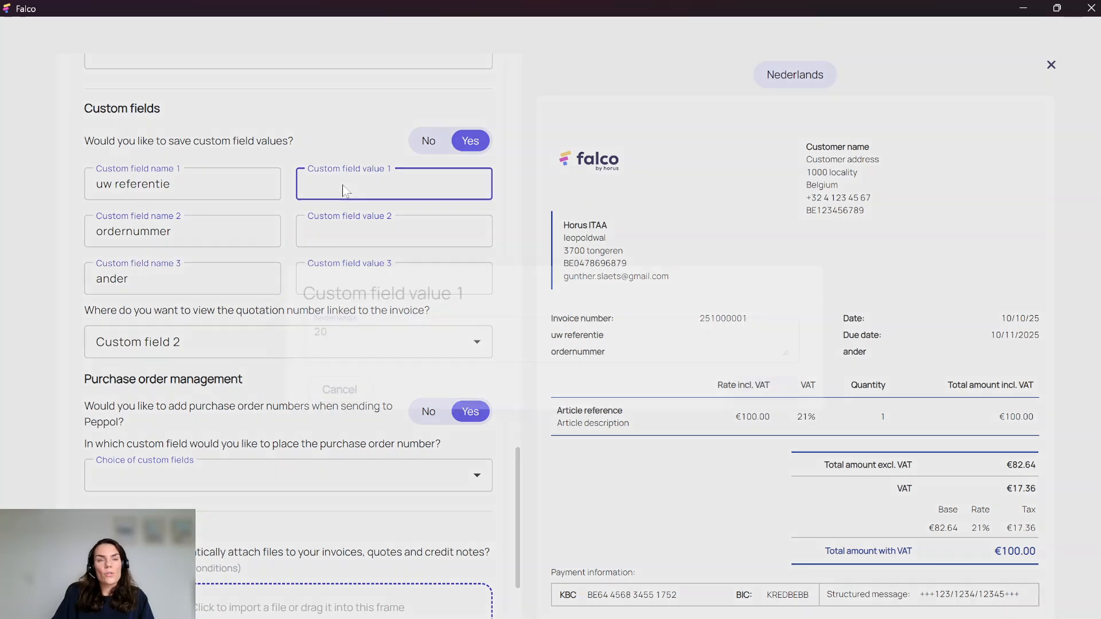
pyautogui.click(327, 403)
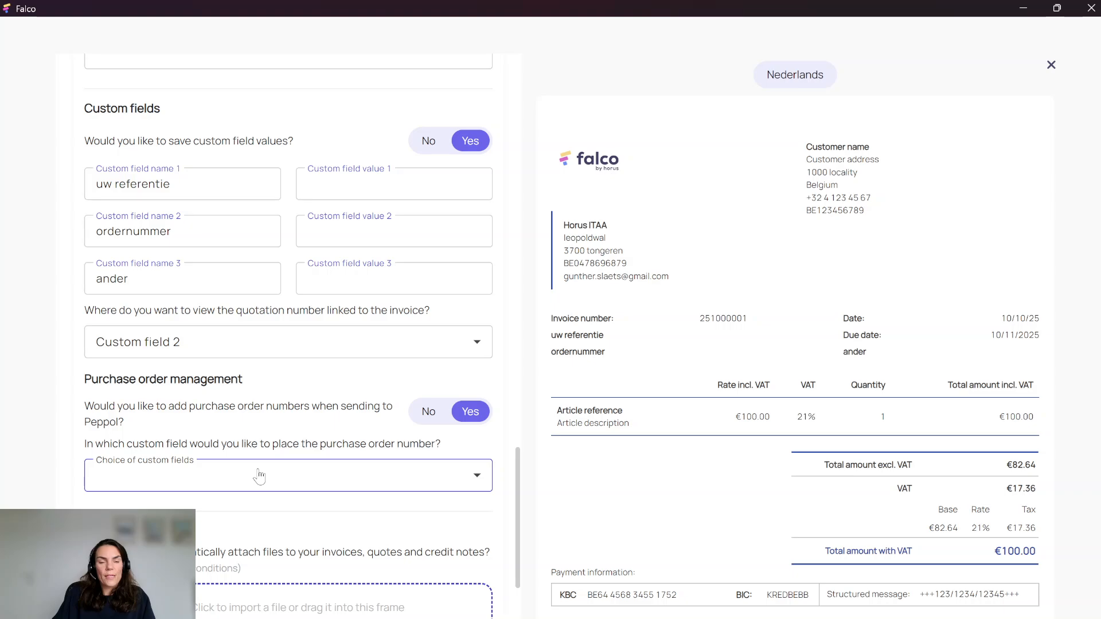
pyautogui.scroll(-1, 259, 477)
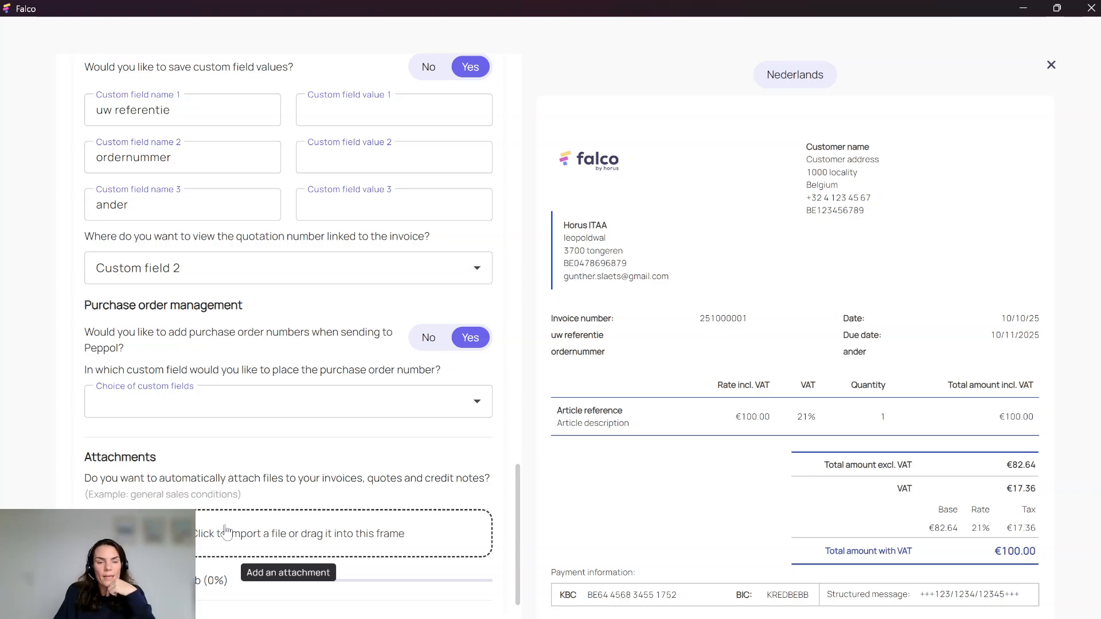
# View the default maturity dates and the due date format options for invoices, closing them without changes.
pyautogui.scroll(-3, 227, 532)
pyautogui.scroll(-2, 228, 532)
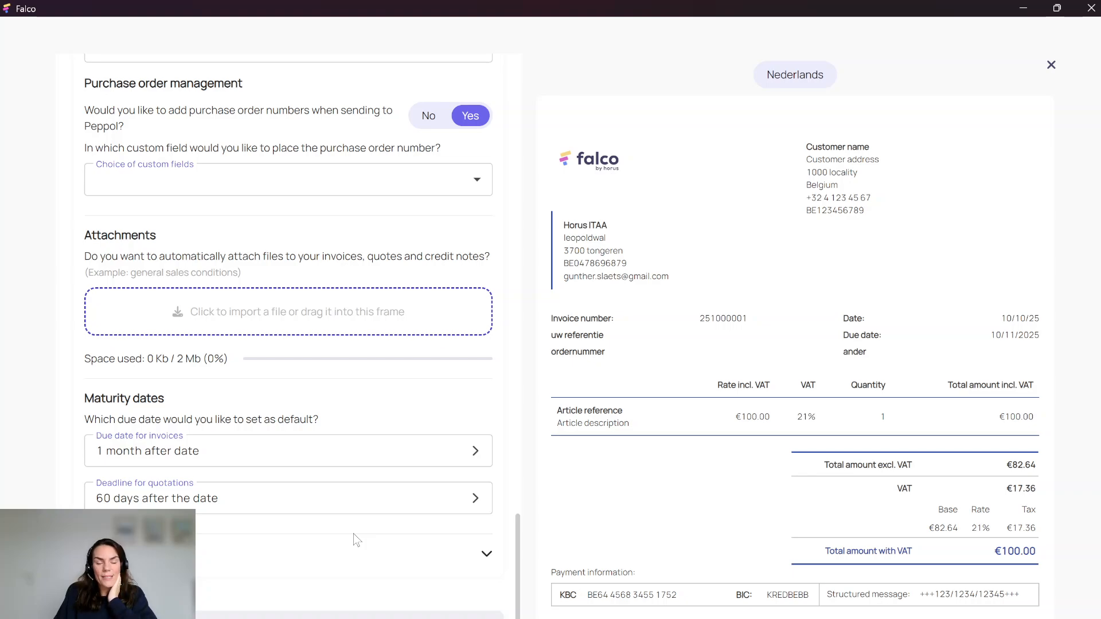
pyautogui.click(483, 453)
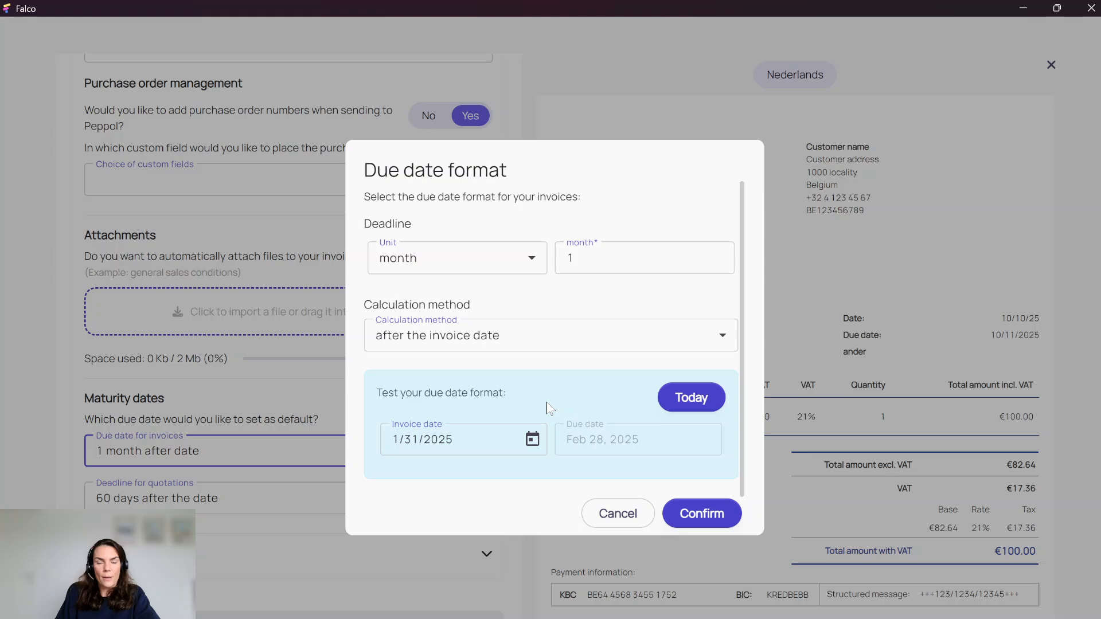
pyautogui.click(696, 99)
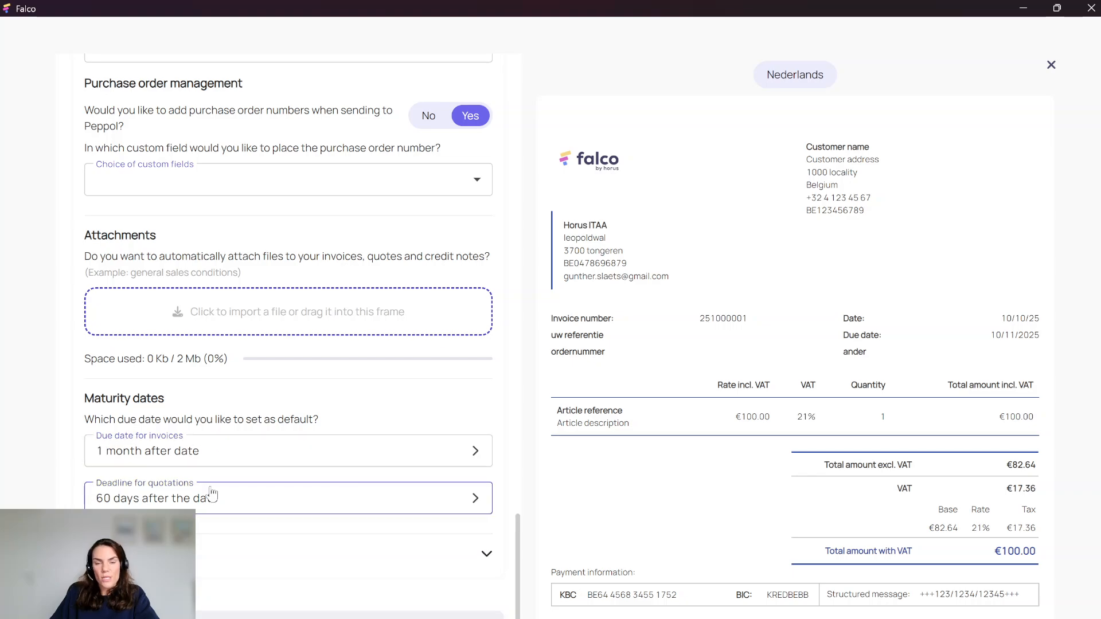
# Expand the Advanced settings and look through the budget positioning, OSS, customer address, chart of accounts and analytics options.
pyautogui.scroll(-3, 212, 493)
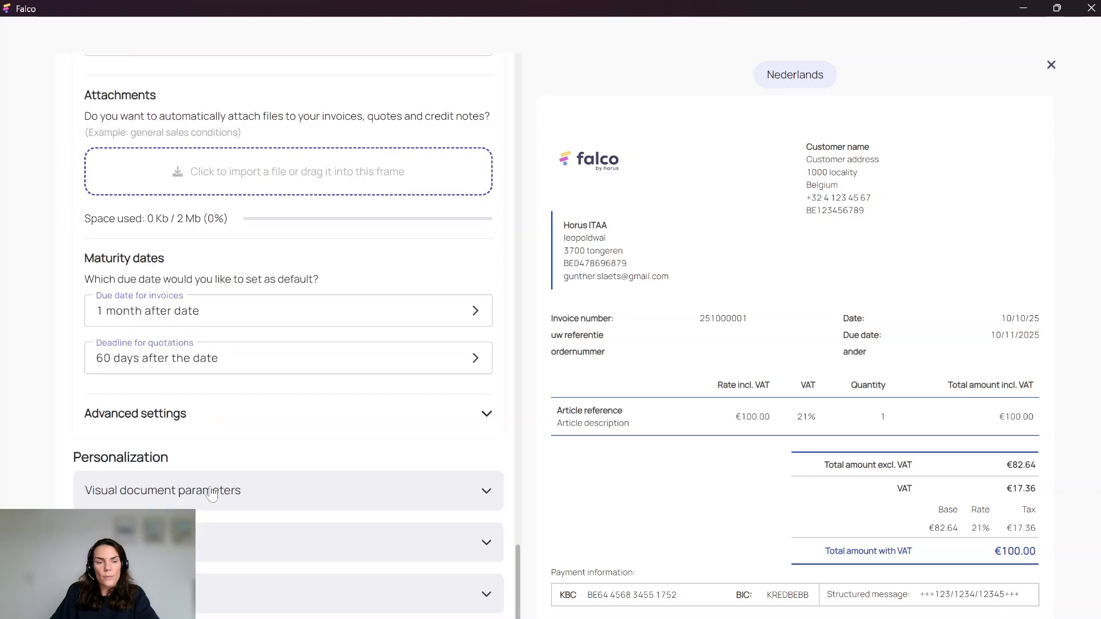
pyautogui.click(184, 415)
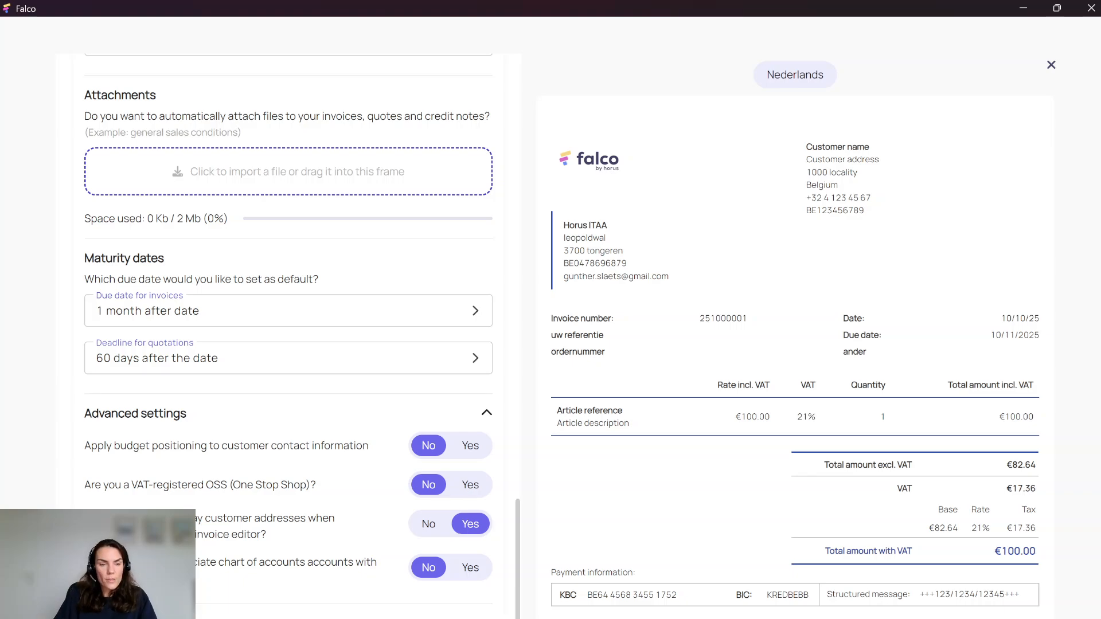
pyautogui.scroll(-3, 289, 332)
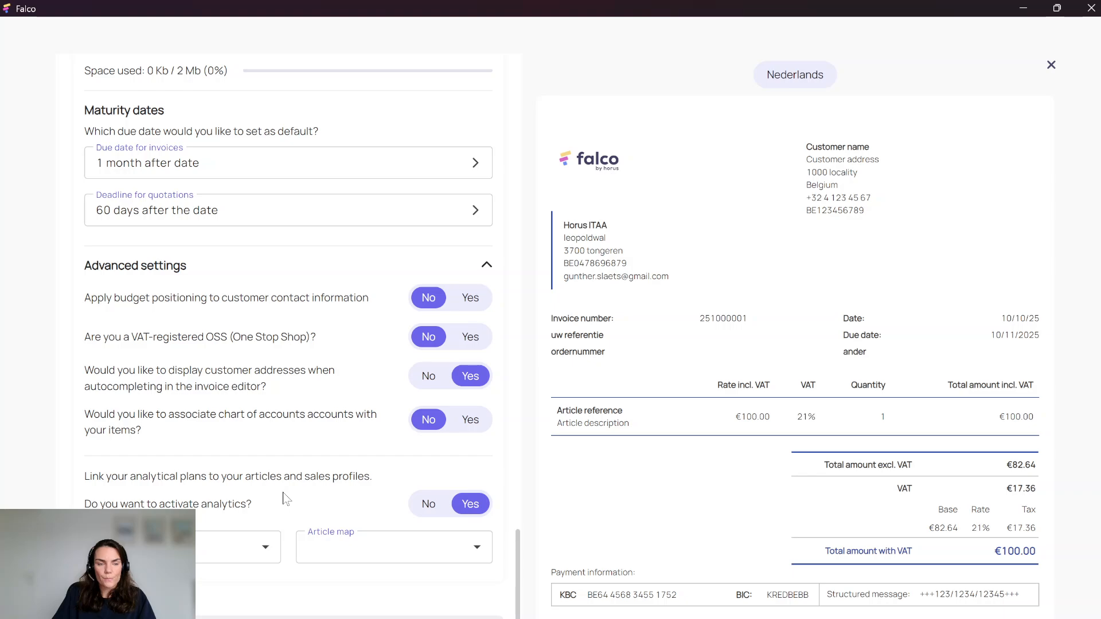
pyautogui.scroll(-3, 285, 499)
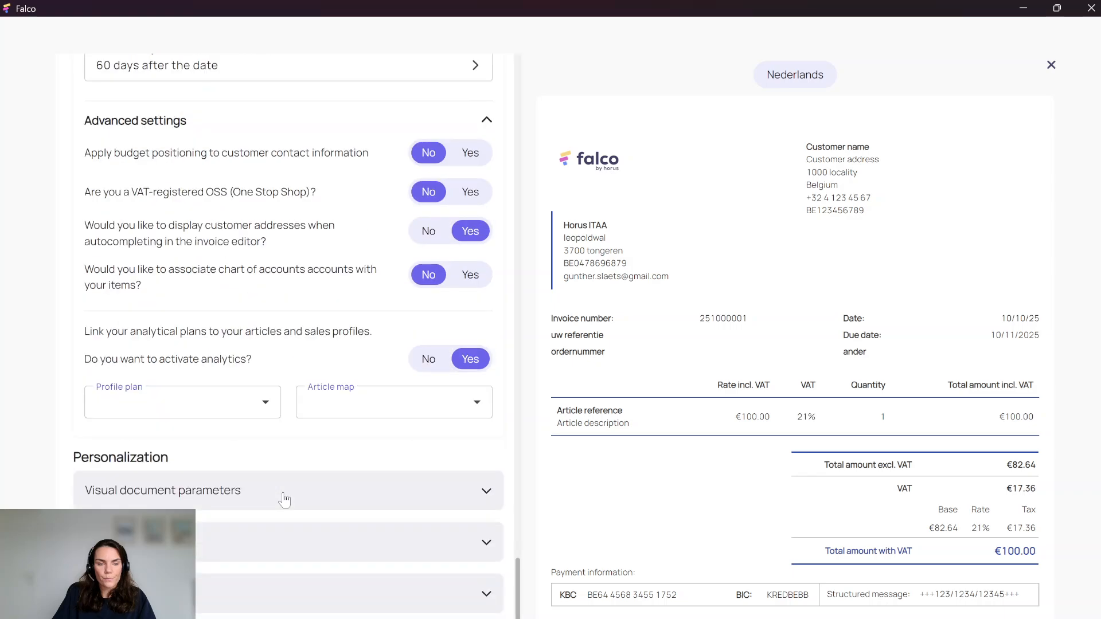
# Show the Visual document parameters under Personalization and enlarge the logo slightly.
pyautogui.click(232, 499)
pyautogui.scroll(-4, 238, 537)
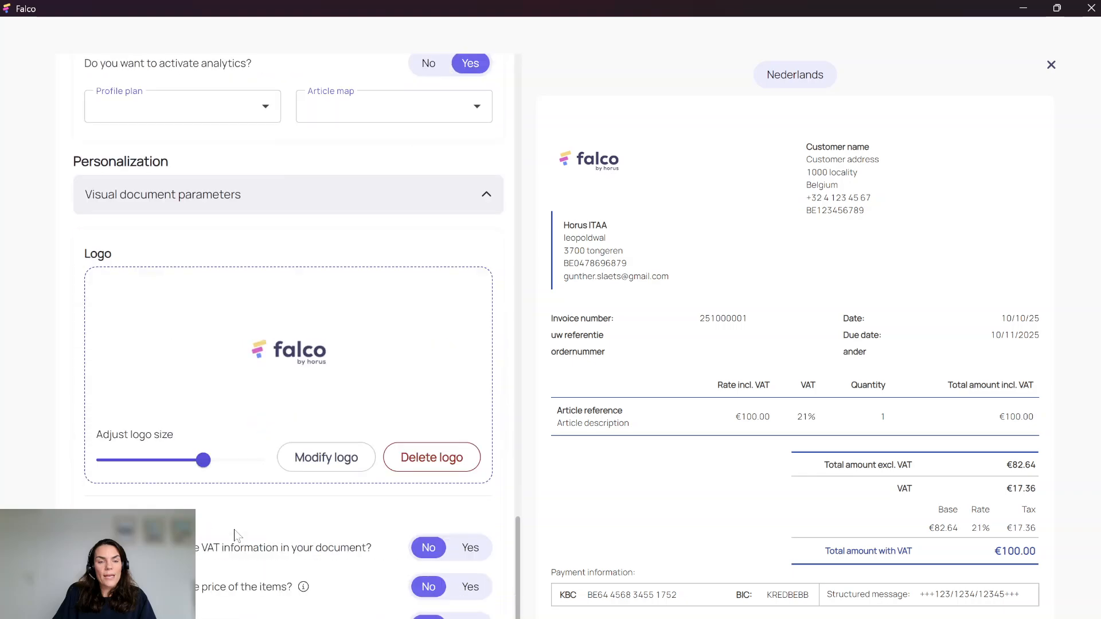
pyautogui.moveTo(204, 460)
pyautogui.mouseDown()
pyautogui.moveTo(118, 462)
pyautogui.moveTo(222, 462)
pyautogui.mouseUp()
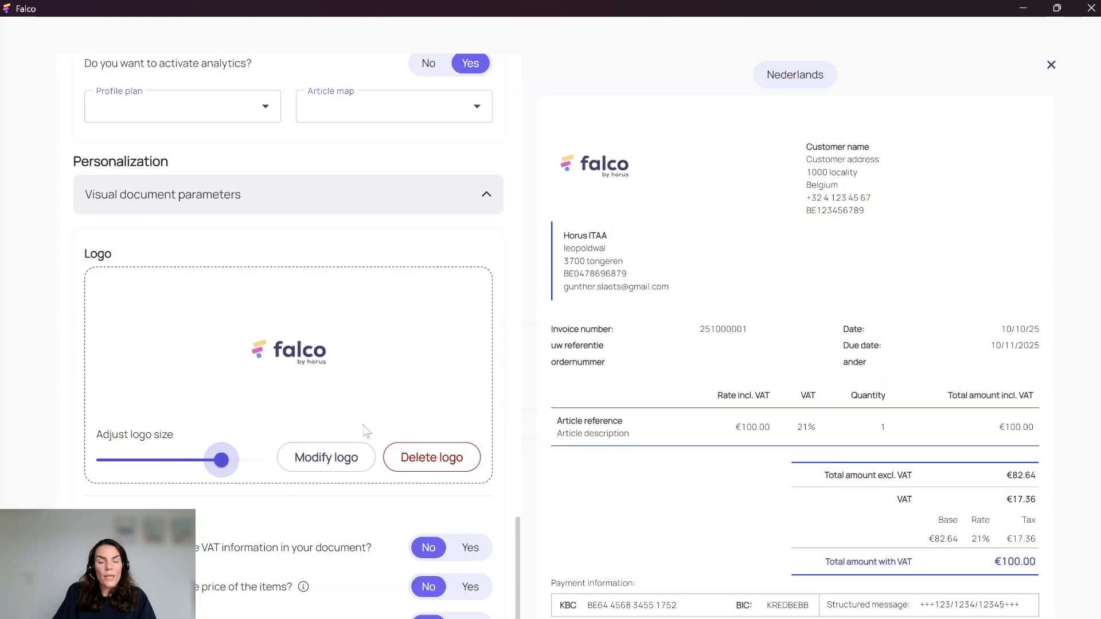
# Look over the Page layout hiding options and set the document colour to orange.
pyautogui.scroll(-1, 306, 502)
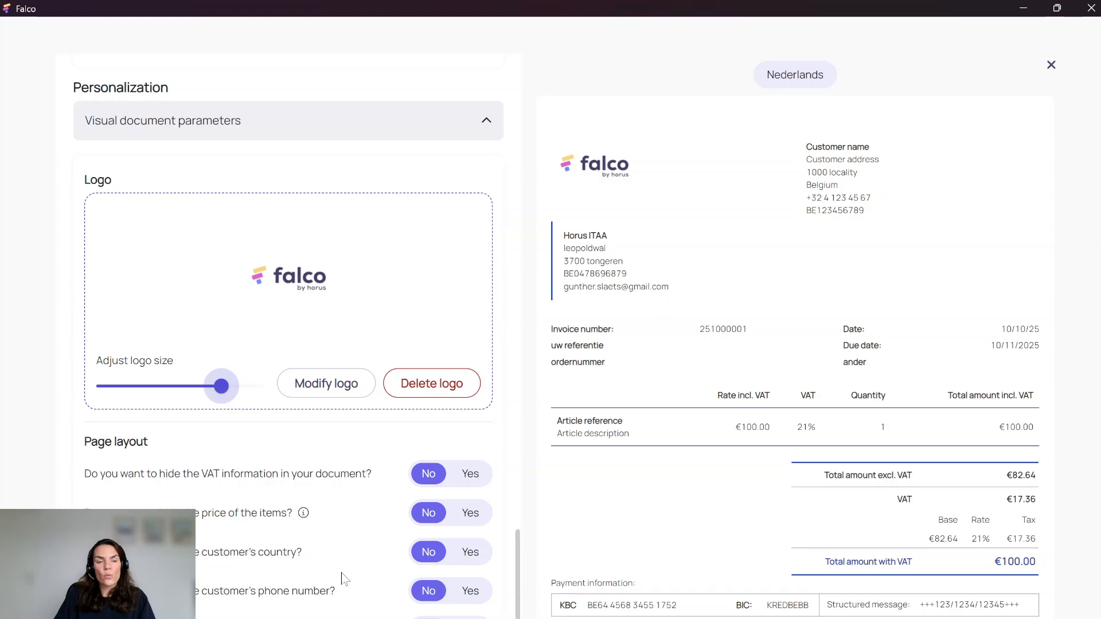
pyautogui.scroll(-3, 343, 579)
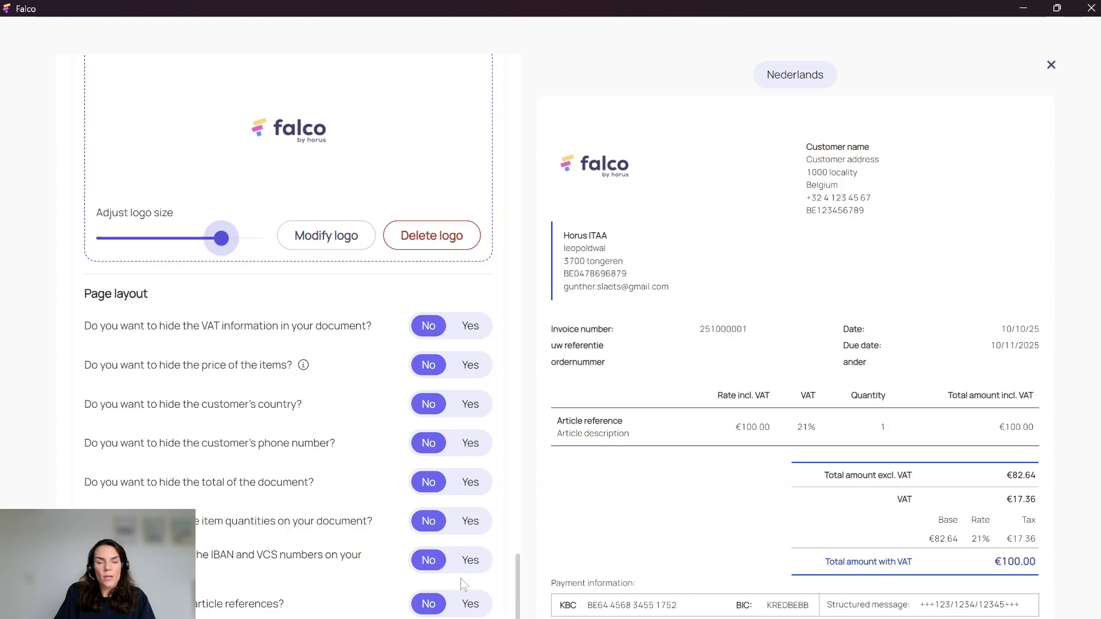
pyautogui.scroll(-1, 296, 588)
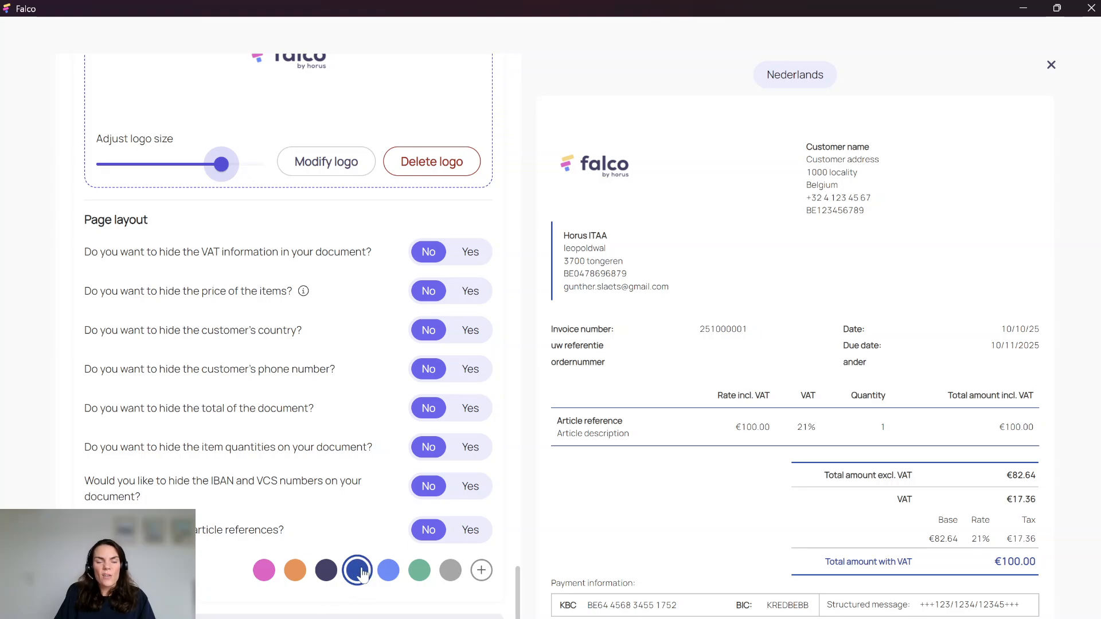
pyautogui.click(295, 572)
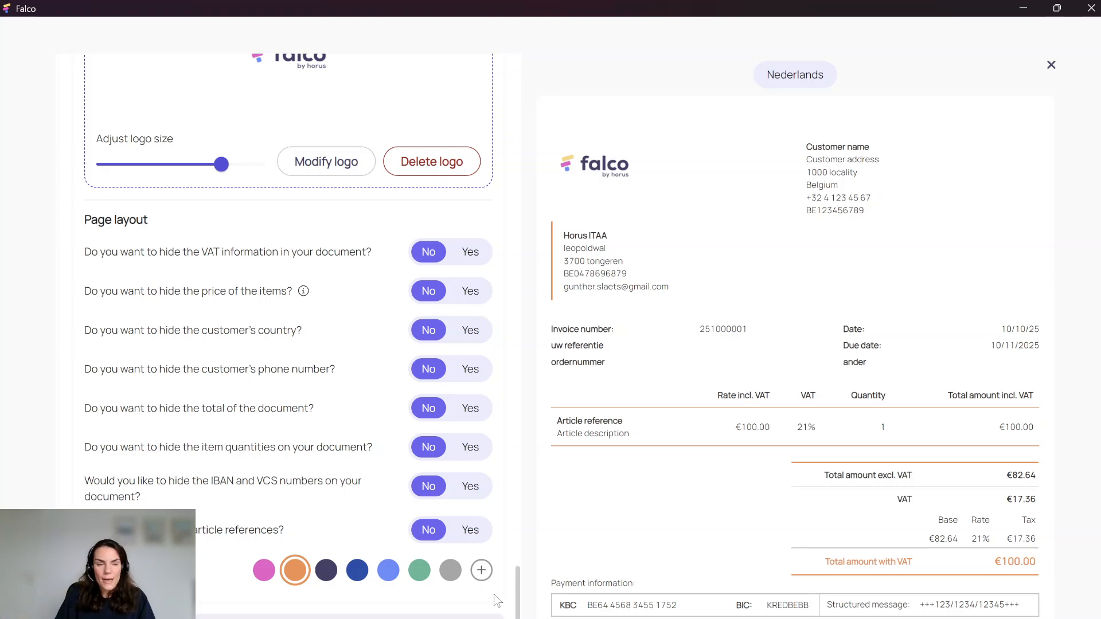
# Look through the E-mail settings, including the message texts for each document type, and expand the last Personalization section.
pyautogui.scroll(-2, 493, 594)
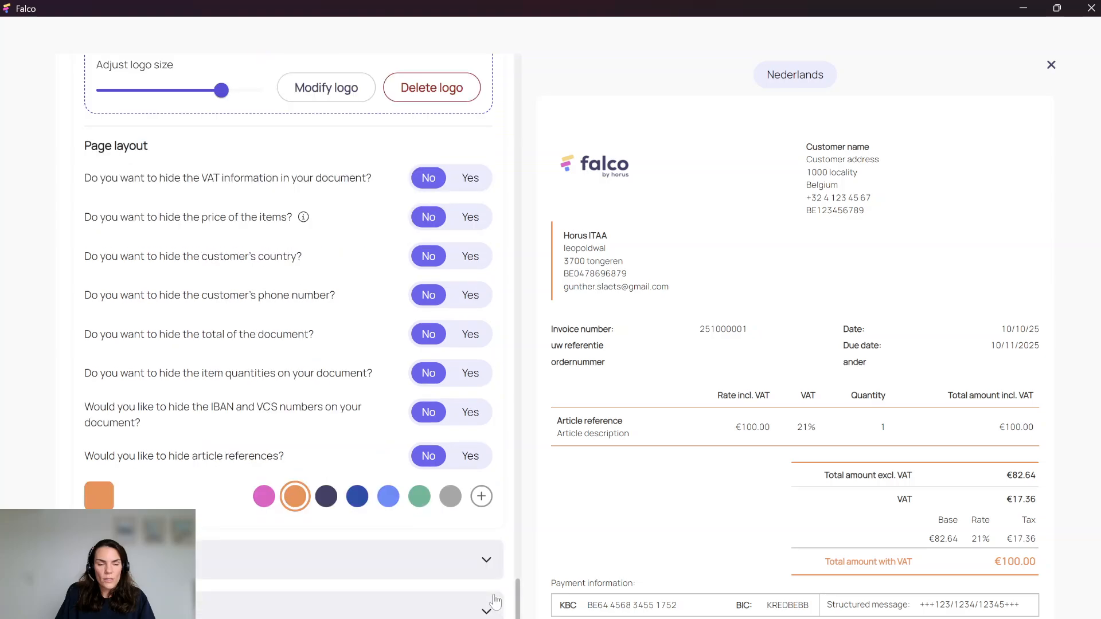
pyautogui.click(332, 527)
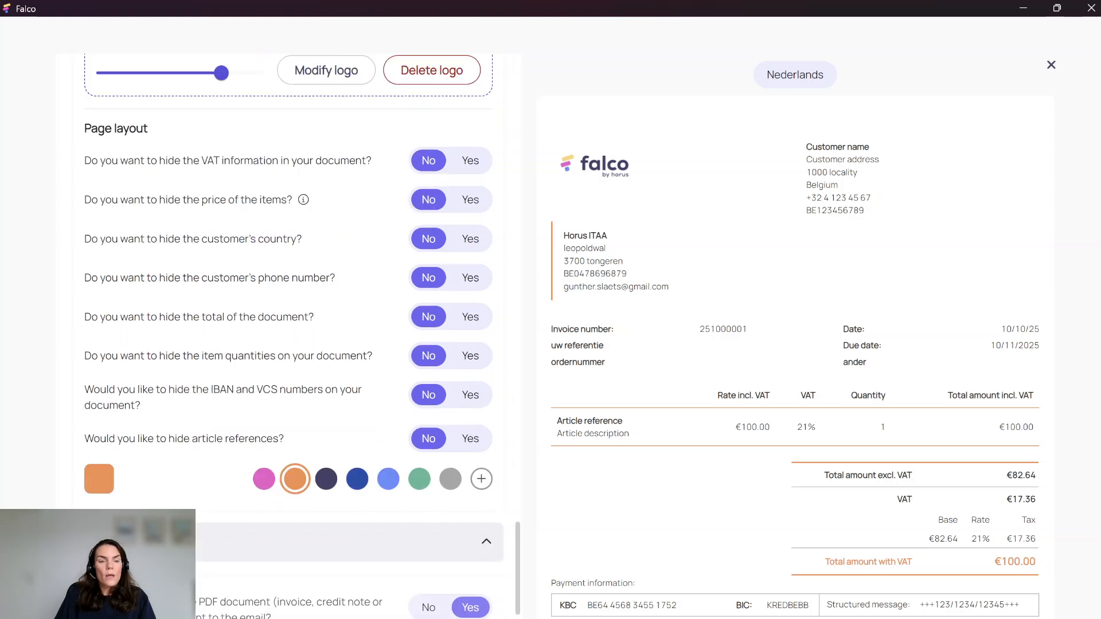
pyautogui.scroll(-3, 332, 525)
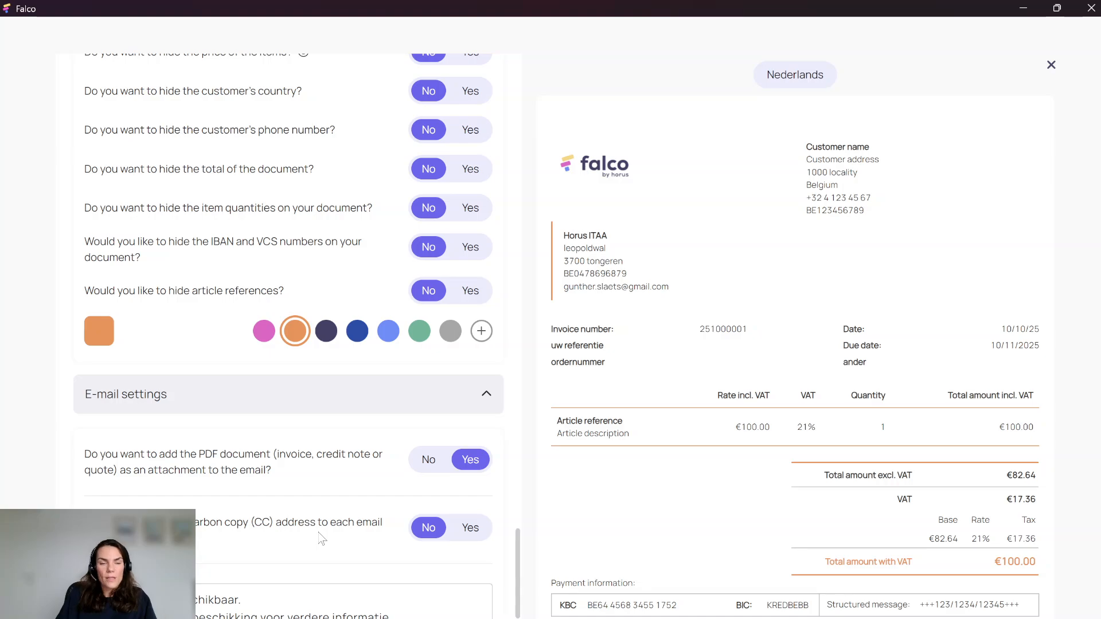
pyautogui.scroll(-3, 321, 539)
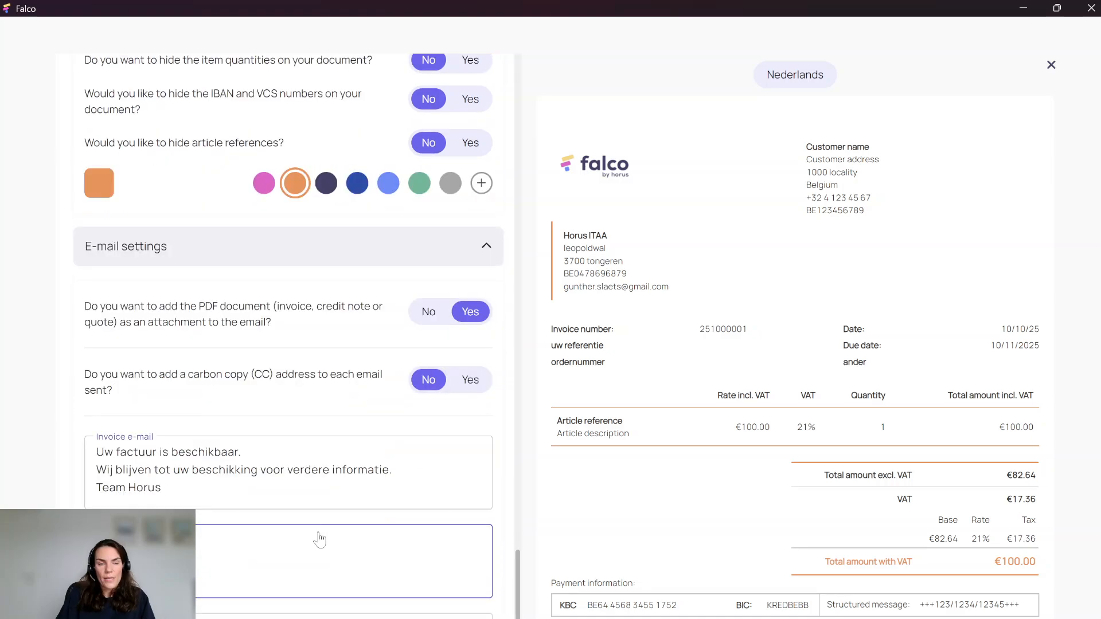
pyautogui.click(323, 462)
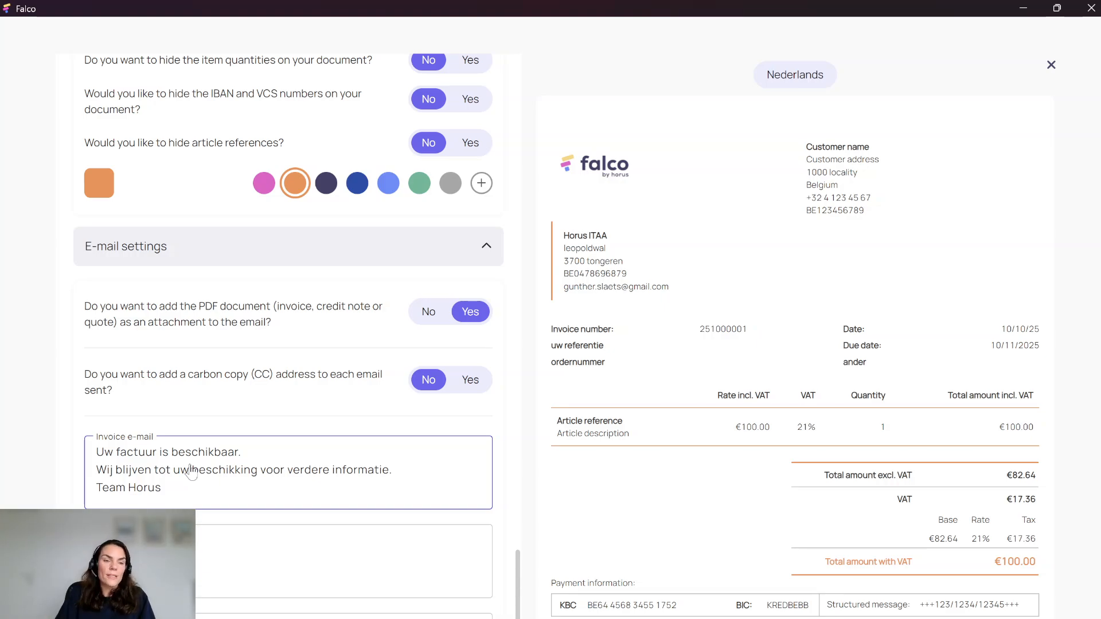
pyautogui.scroll(-3, 191, 472)
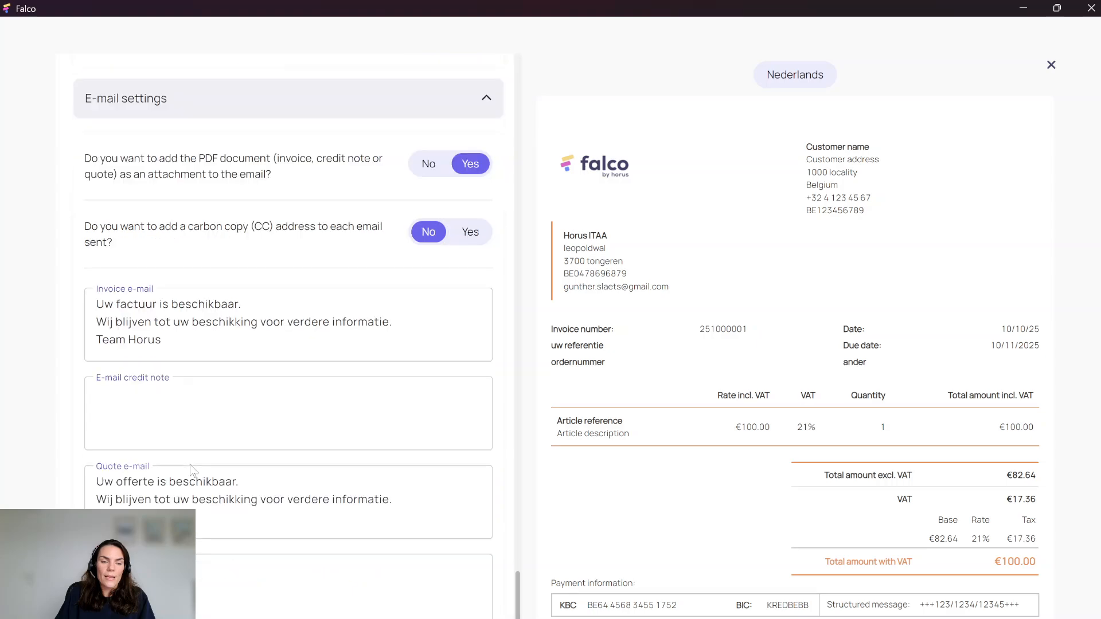
pyautogui.scroll(-3, 191, 470)
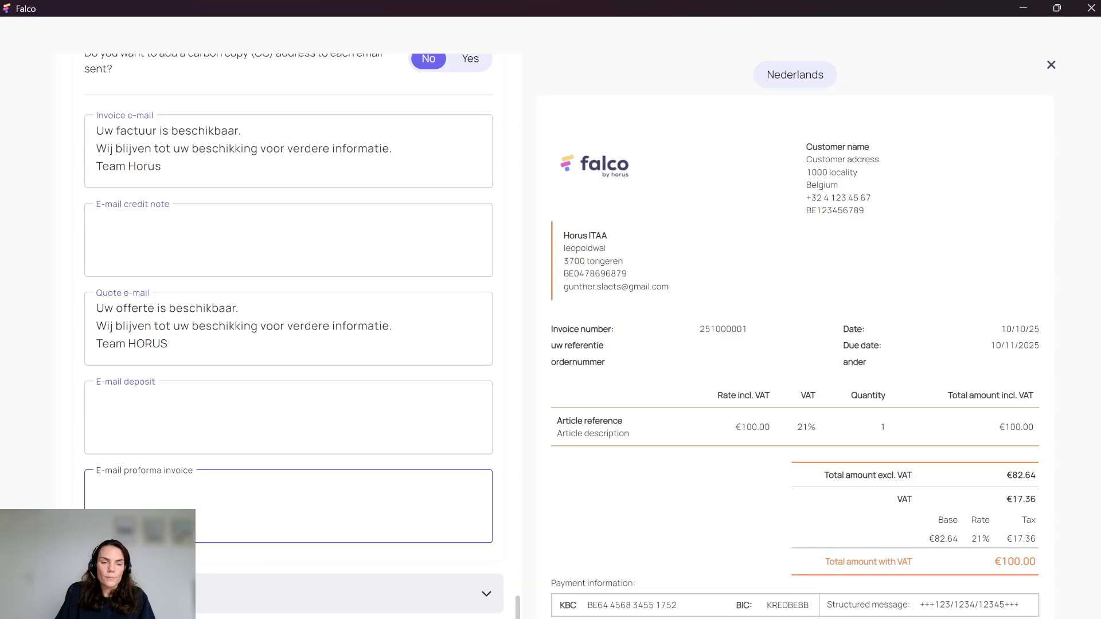
pyautogui.click(486, 594)
pyautogui.scroll(-2, 487, 594)
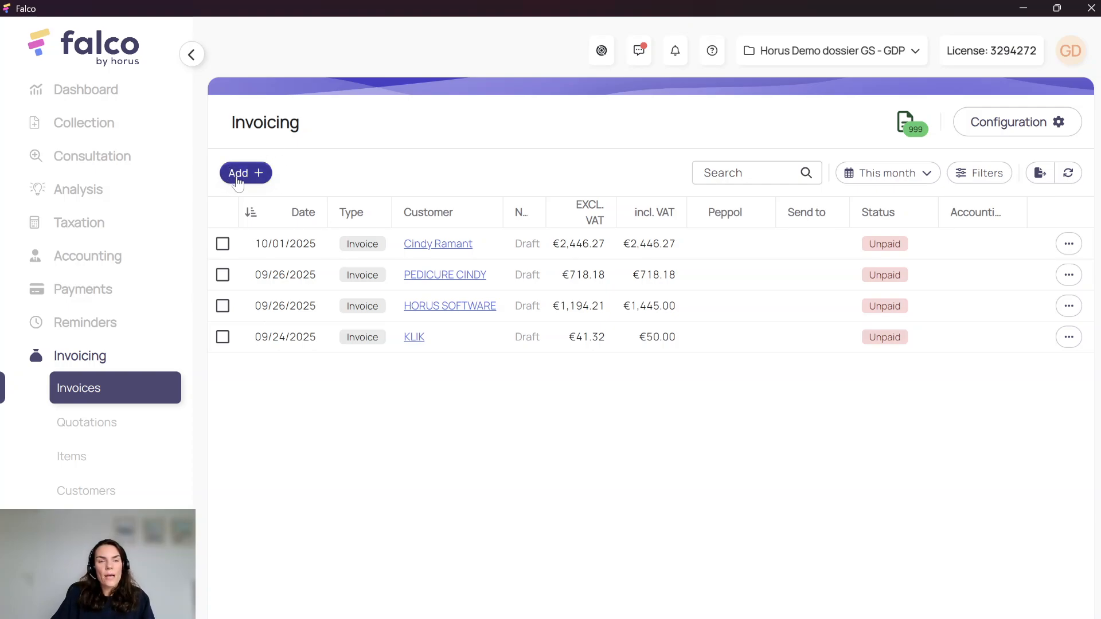
# Create a new invoice and assign the existing private customer, searching by first name.
pyautogui.click(251, 178)
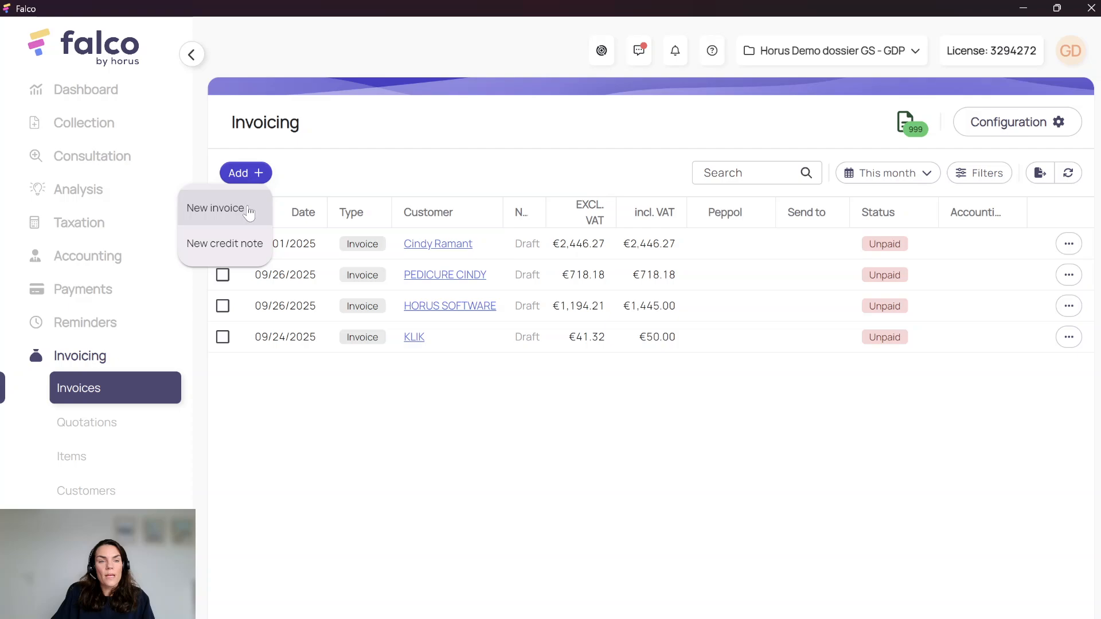
pyautogui.click(249, 212)
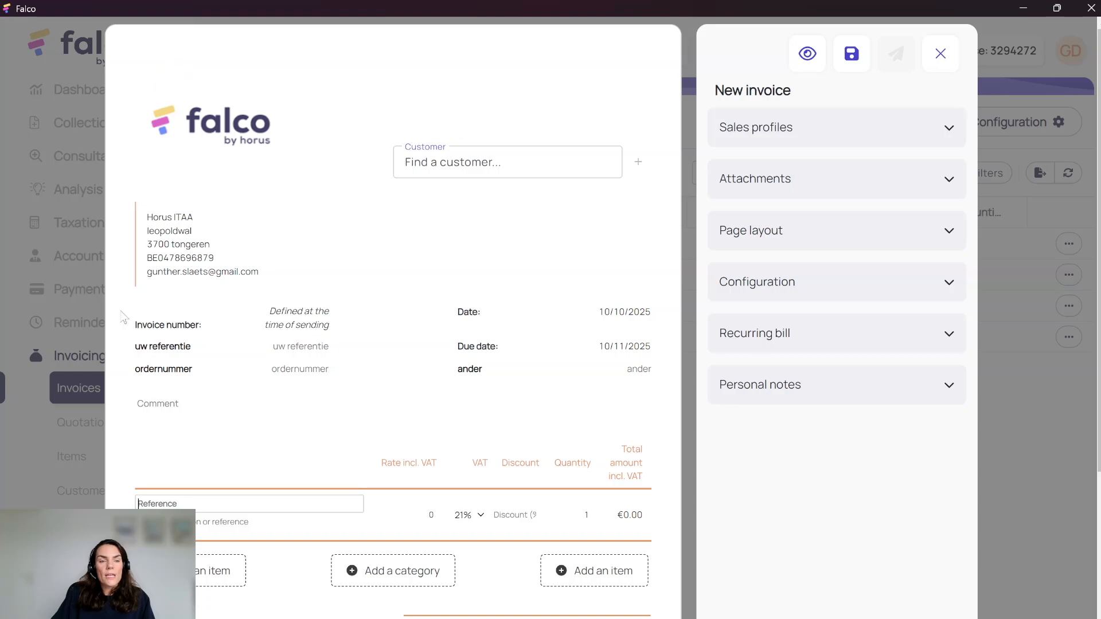
pyautogui.click(396, 167)
pyautogui.write('cindy')
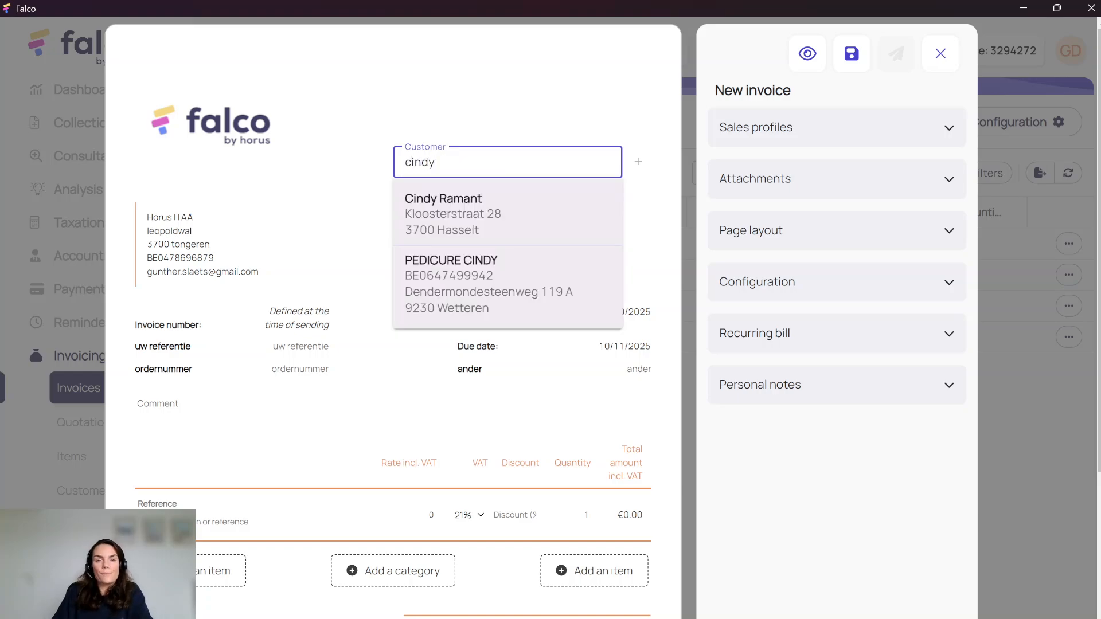
pyautogui.click(443, 215)
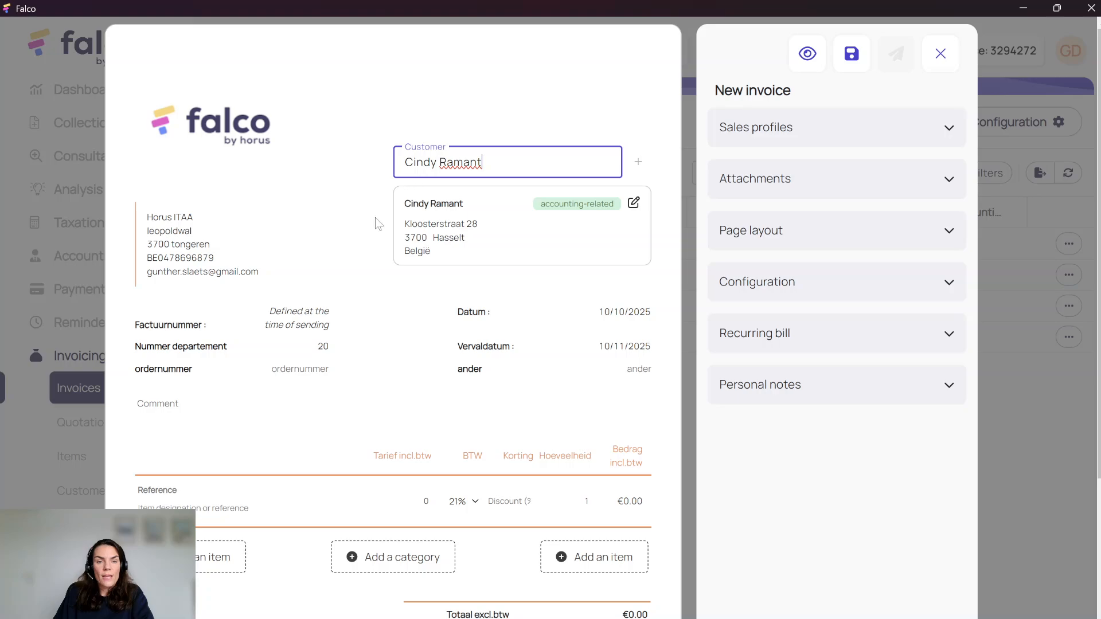
# Set the invoice's Nummer departement field to 21.
pyautogui.moveTo(577, 205)
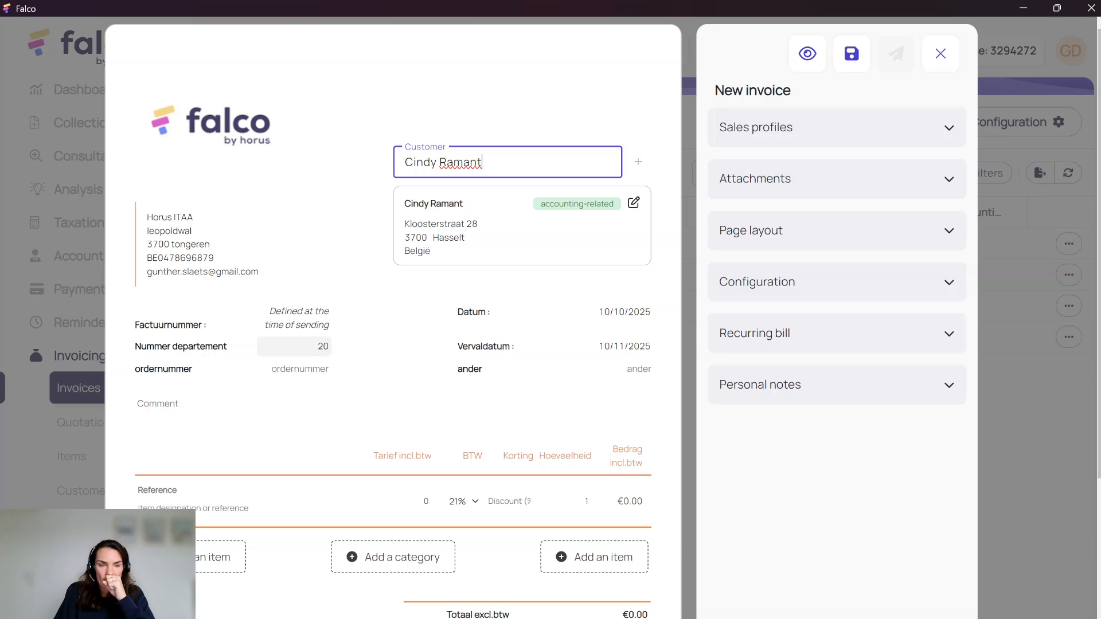
pyautogui.doubleClick(325, 347)
pyautogui.write('21')
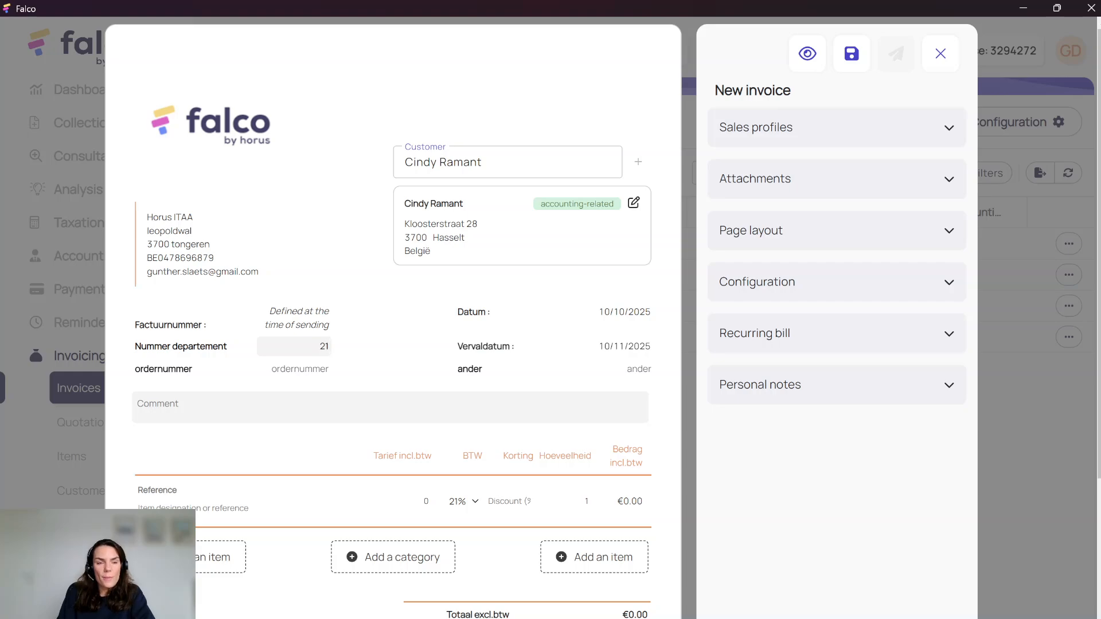
# Look through the article list for the first invoice line and choose article 111196 - Amadora.
pyautogui.scroll(-2, 391, 408)
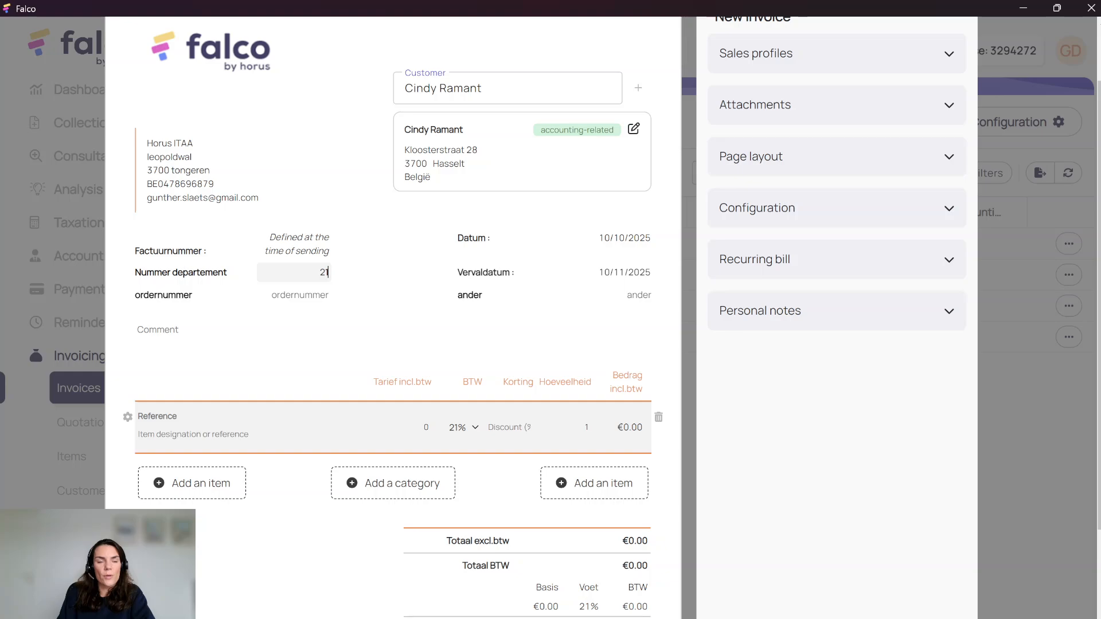
pyautogui.click(195, 417)
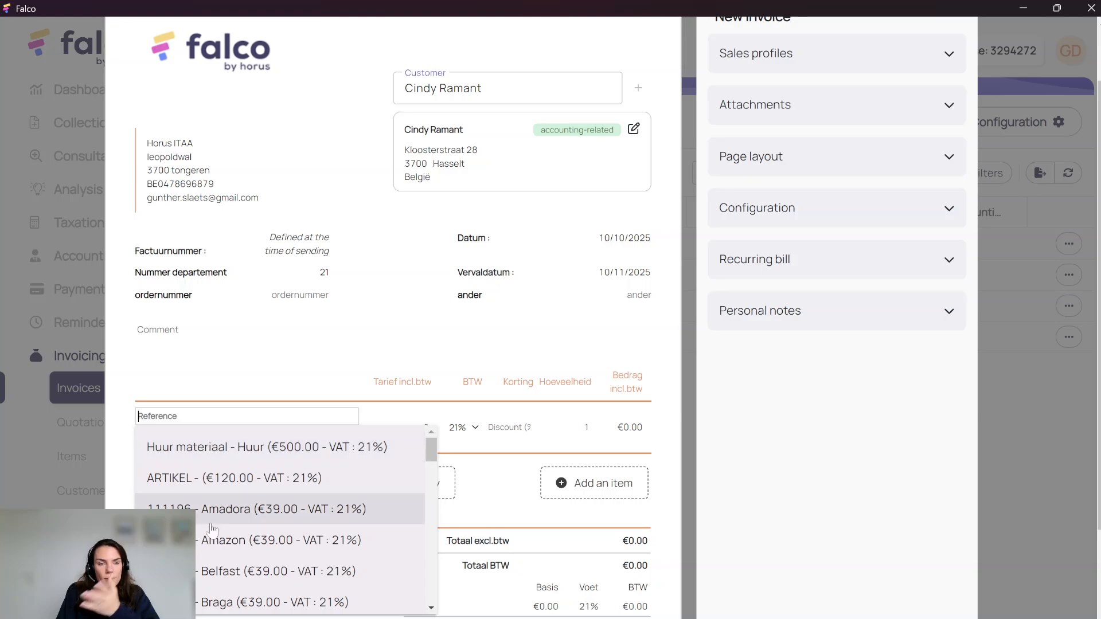
pyautogui.scroll(-10, 208, 519)
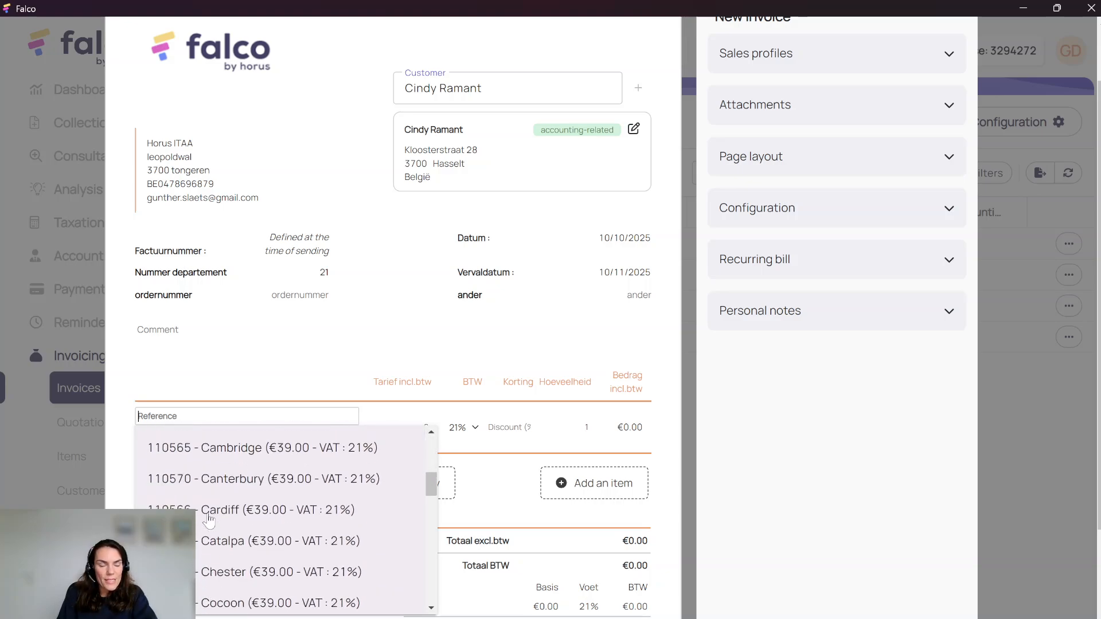
pyautogui.scroll(3, 211, 528)
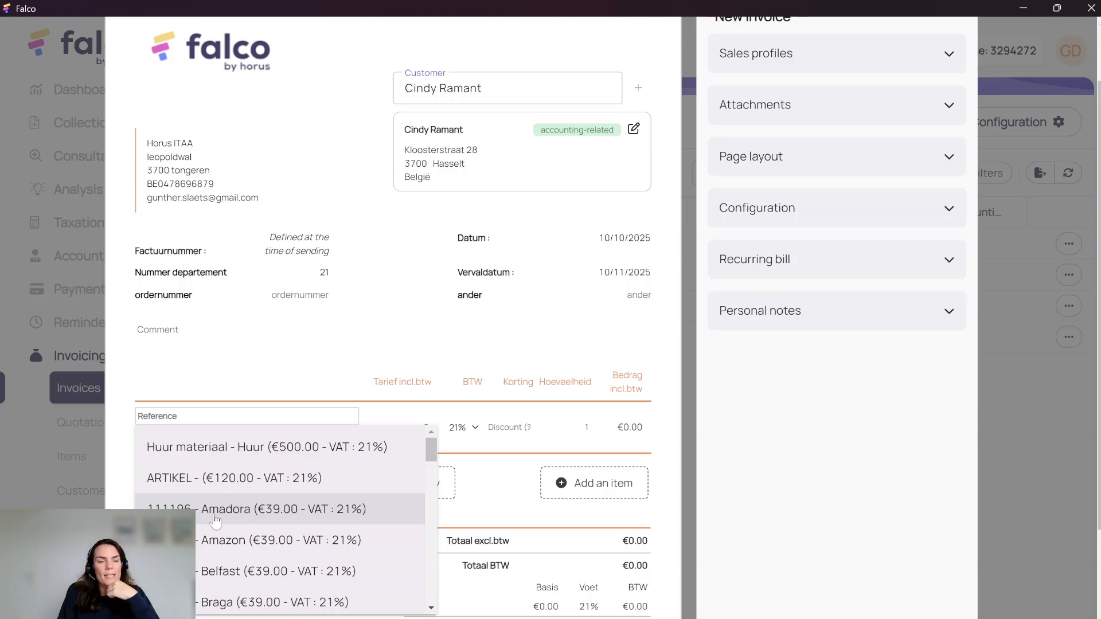
pyautogui.click(216, 520)
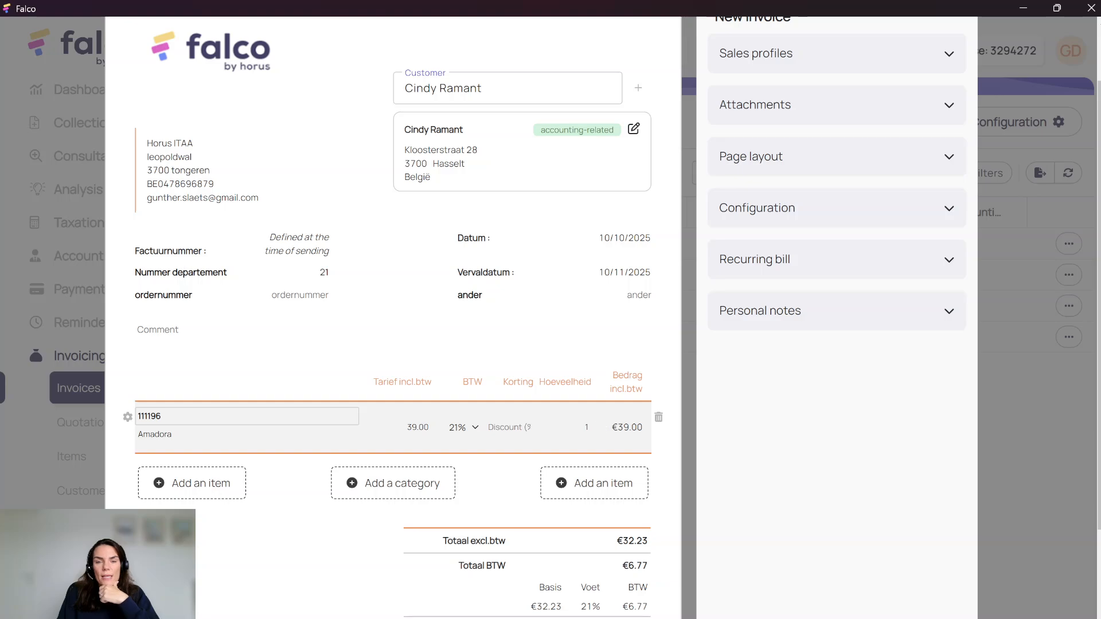
# Set the Amadora line's quantity to 3 and add an item category below it.
pyautogui.click(588, 428)
pyautogui.press('BackSpace')
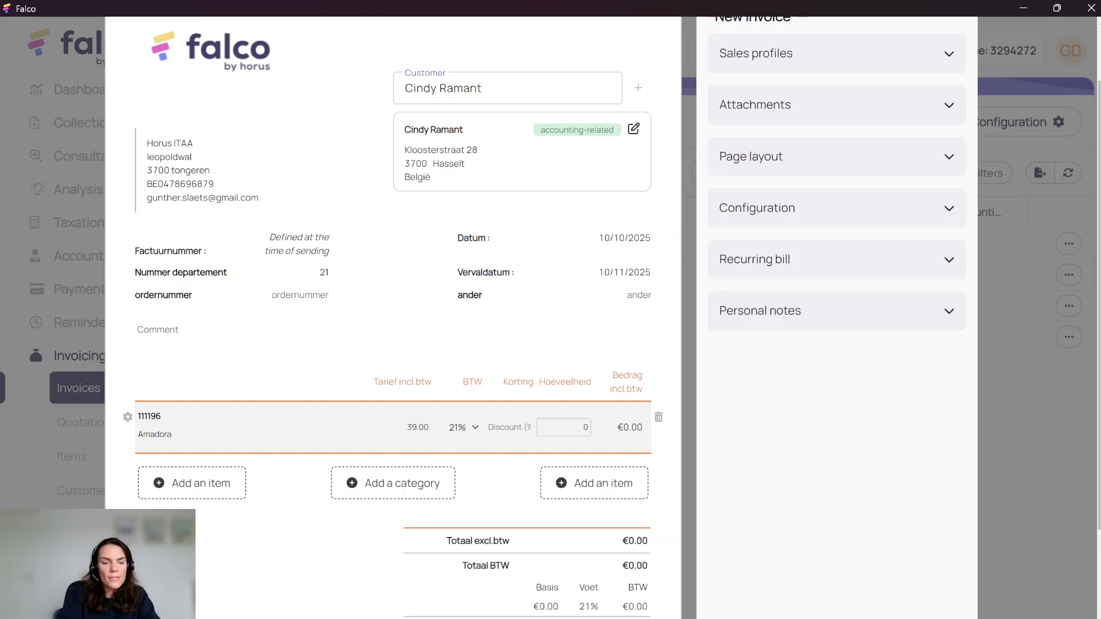
pyautogui.write('3')
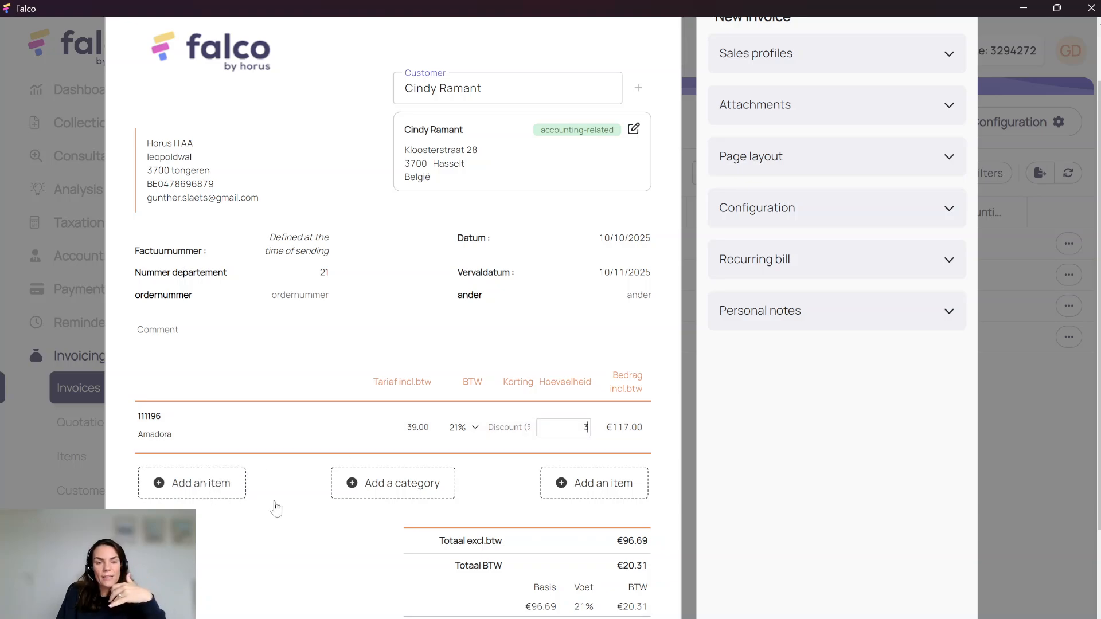
pyautogui.click(433, 489)
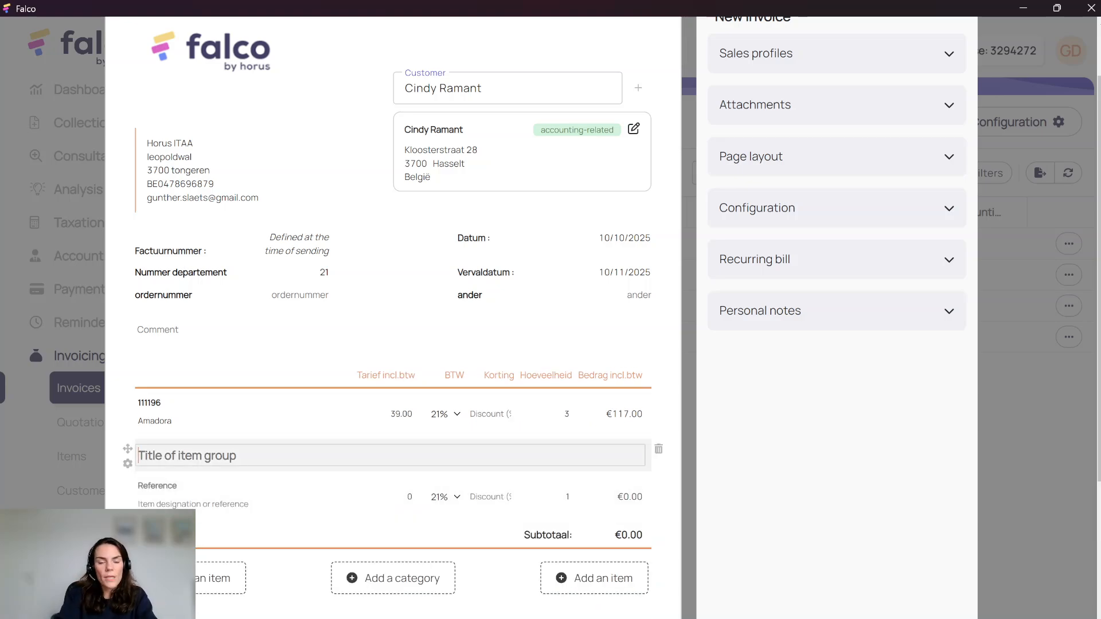
# Title the new item category Cloths and choose article 110302 - Amazon for its line.
pyautogui.write('C')
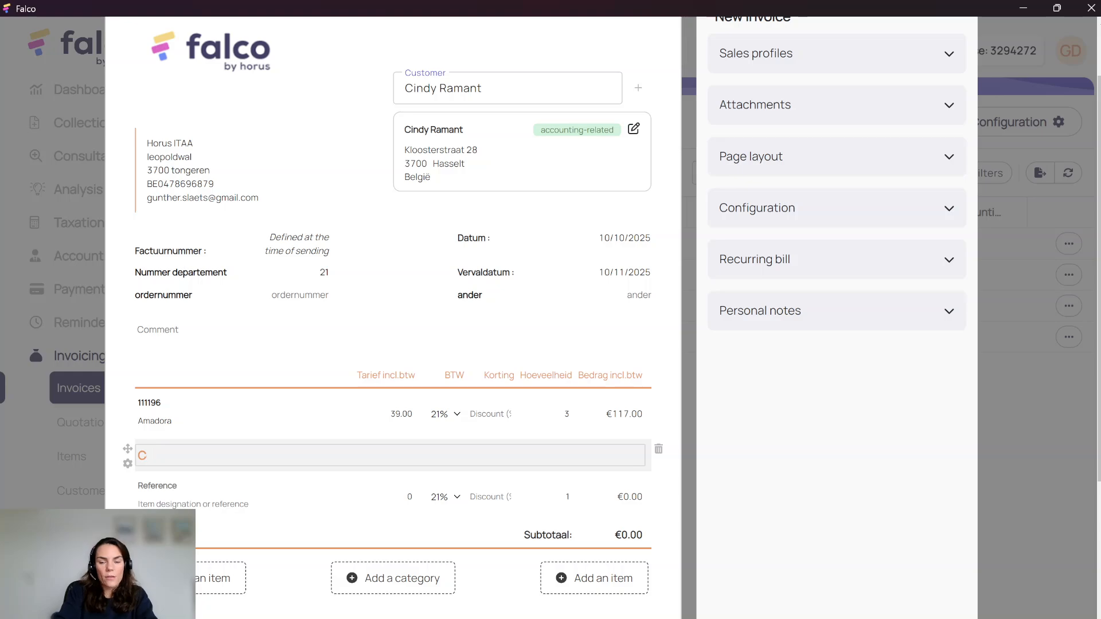
pyautogui.write('oloths')
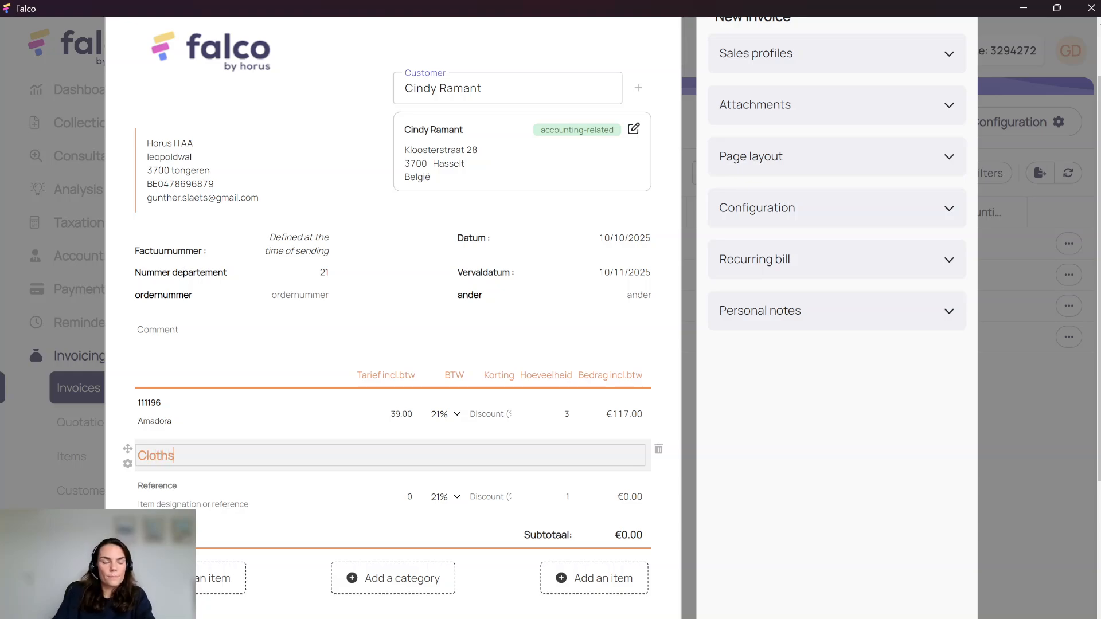
pyautogui.click(189, 486)
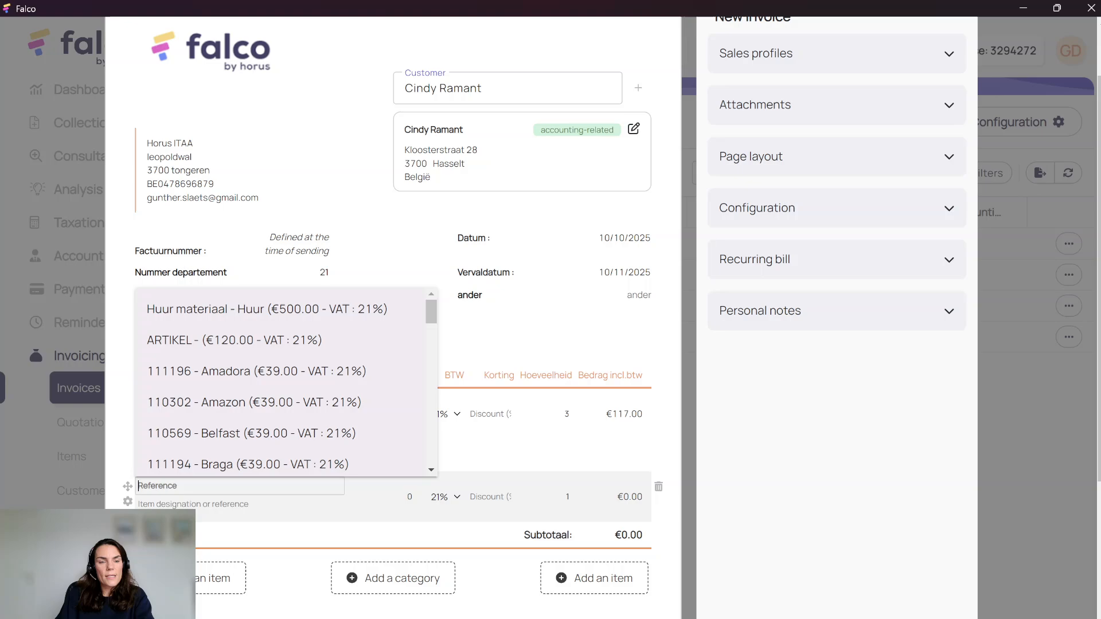
pyautogui.click(210, 403)
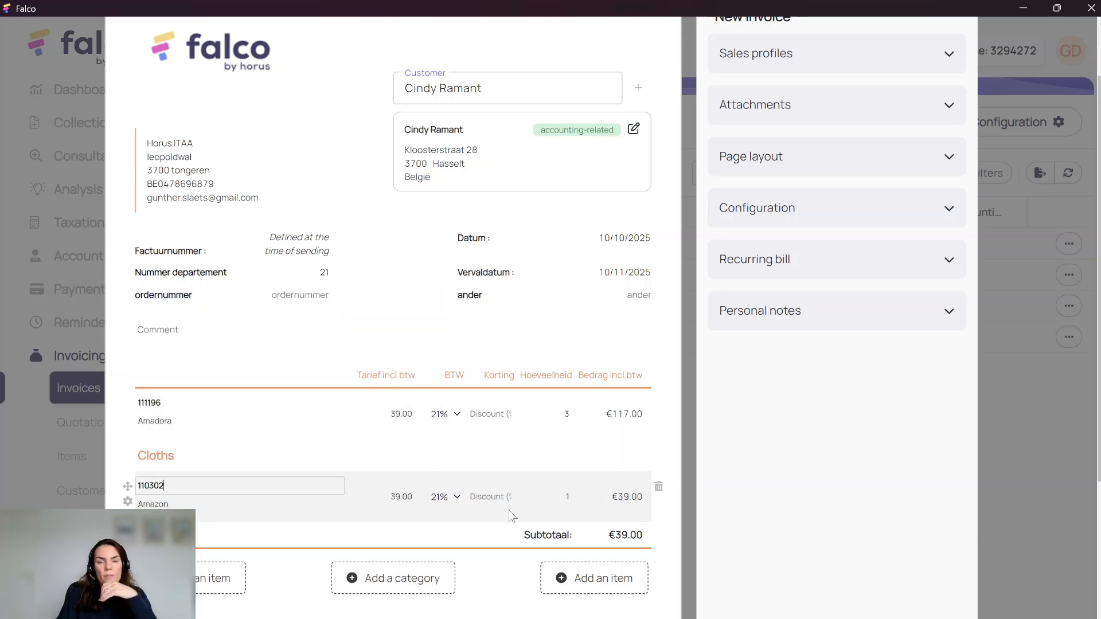
# Set the Amazon line's quantity to 5 and move the Amadora line below it into the Cloths category.
pyautogui.click(569, 496)
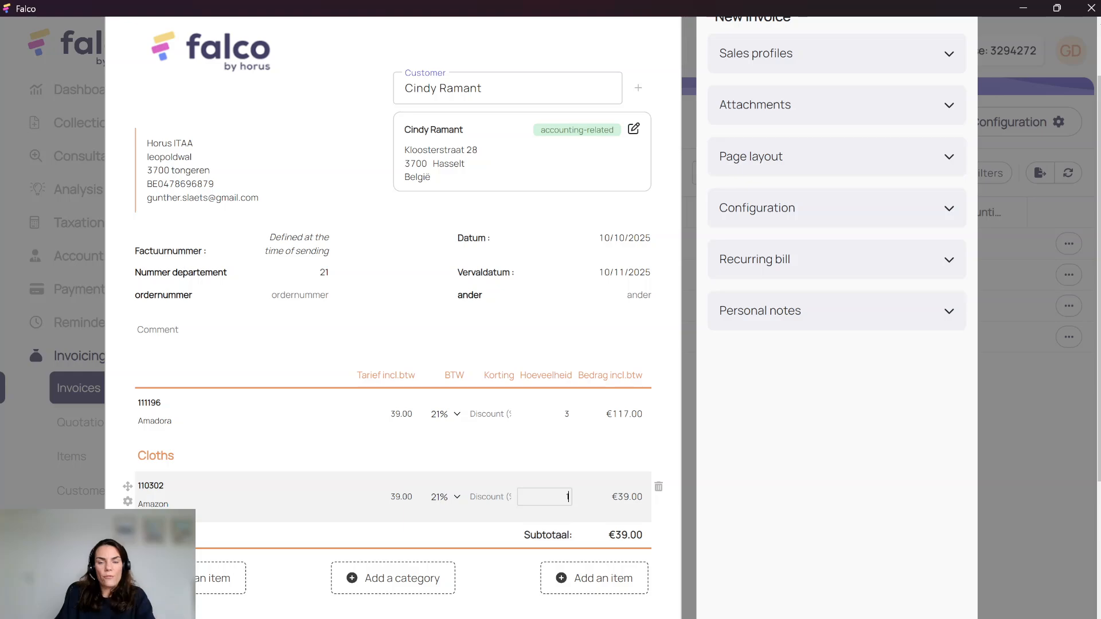
pyautogui.press('BackSpace')
pyautogui.write('5')
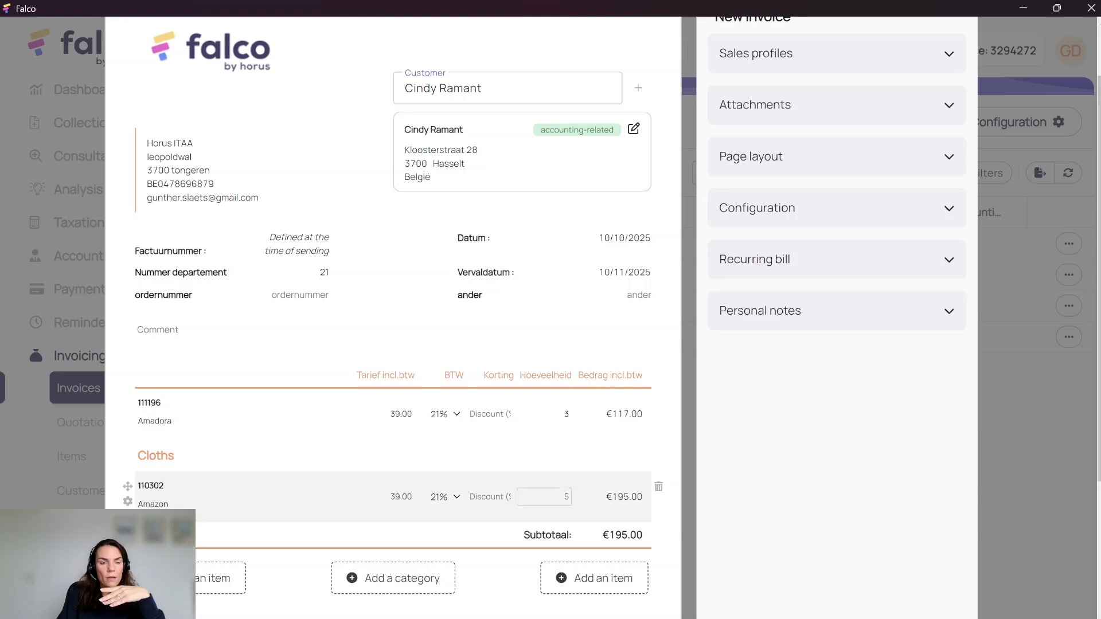
pyautogui.moveTo(128, 403); pyautogui.dragTo(132, 493)
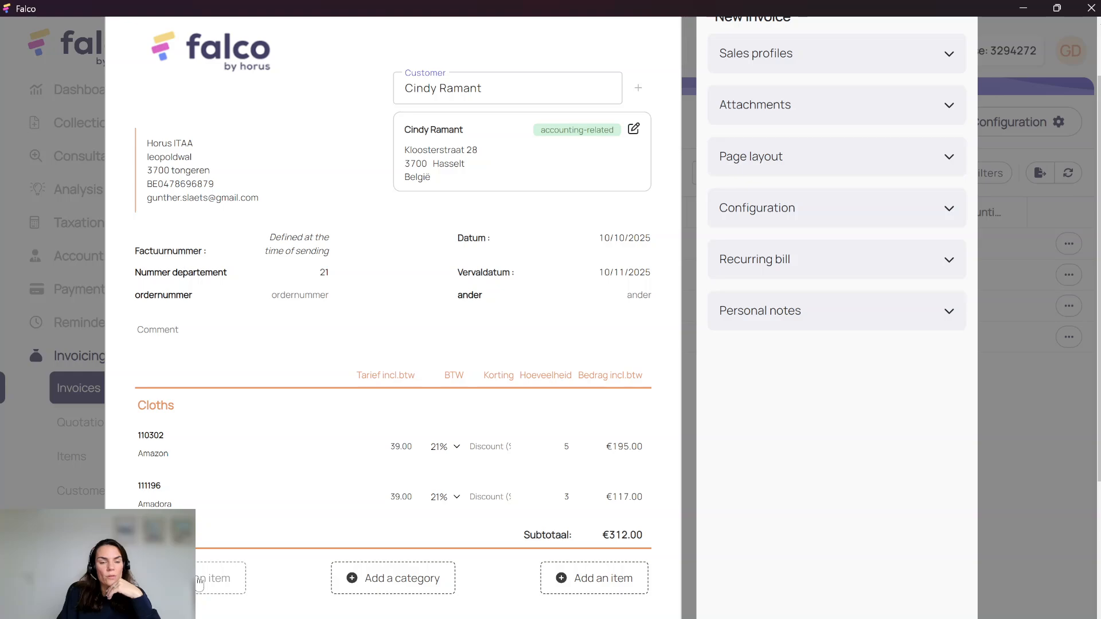
# Add a second item category to the invoice and title it Working hours.
pyautogui.click(374, 579)
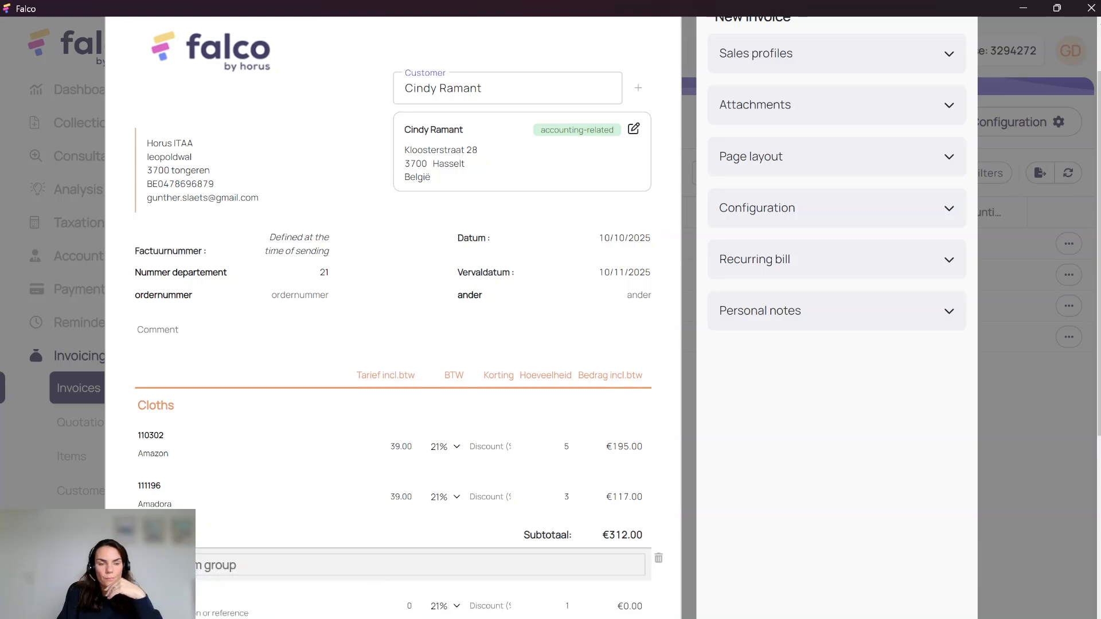
pyautogui.write('S')
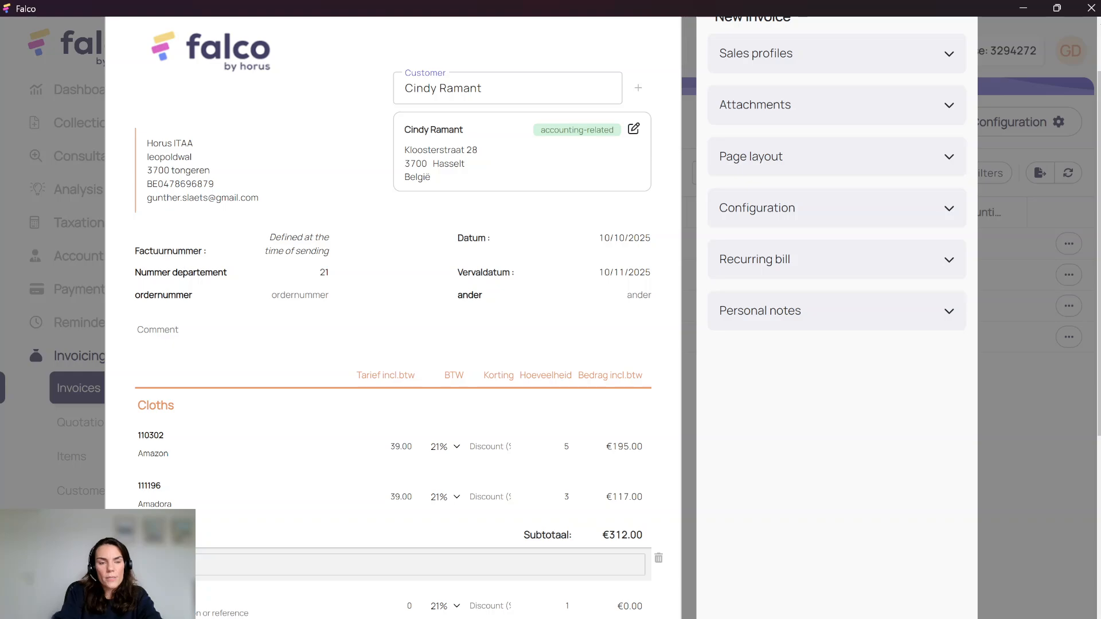
pyautogui.write('rials')
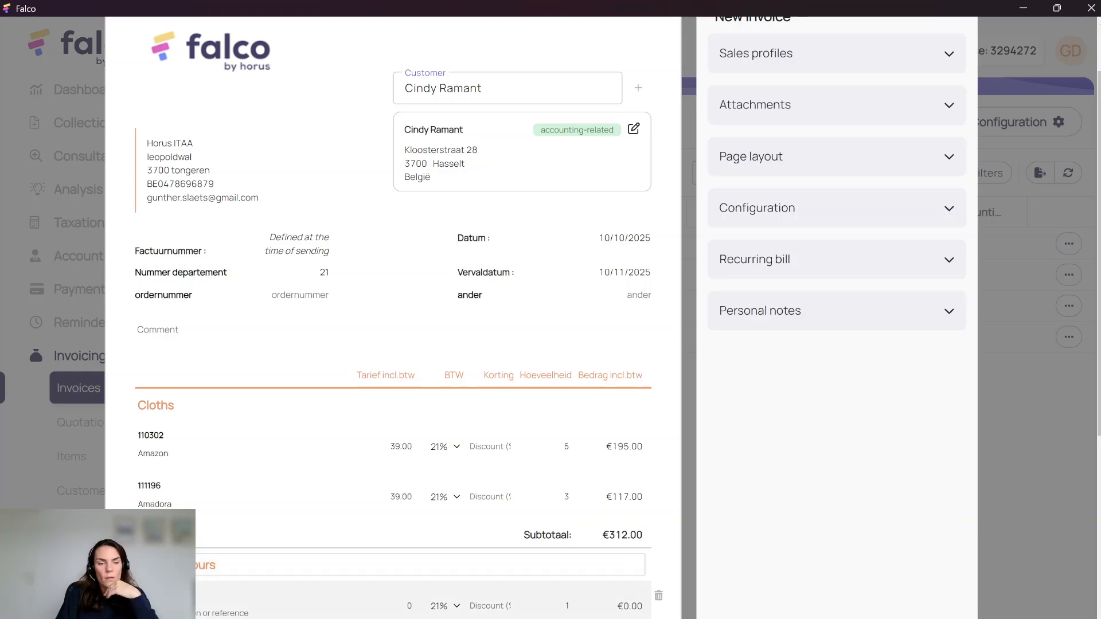
# Look through the article list for the Working hours line, choose ARTIKEL and set its quantity to 5.
pyautogui.click(172, 594)
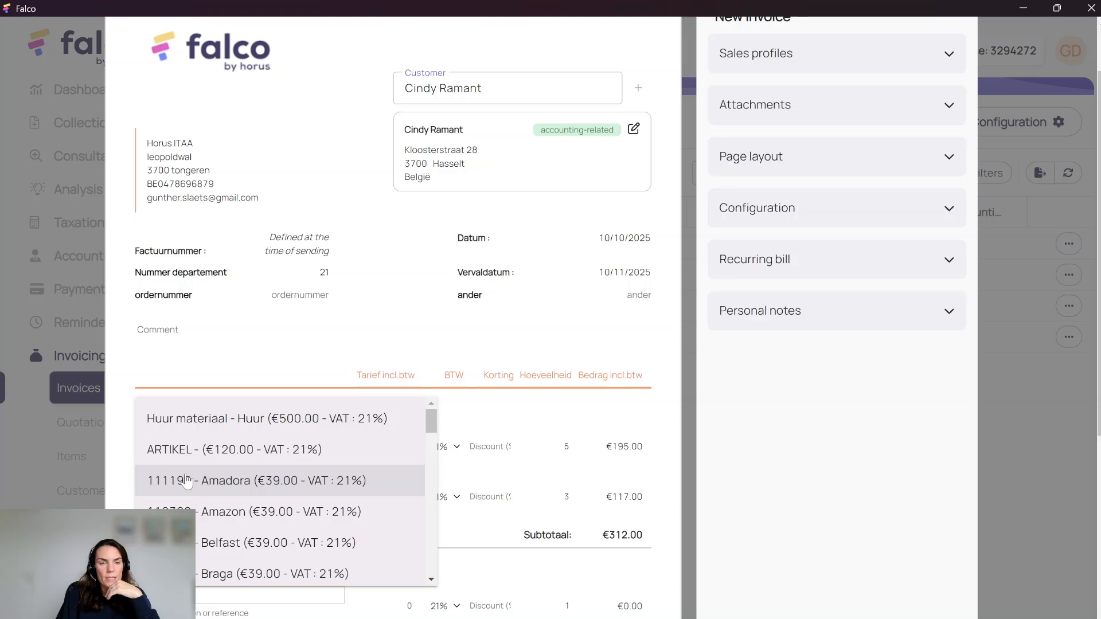
pyautogui.scroll(-3, 195, 482)
pyautogui.scroll(-10, 281, 493)
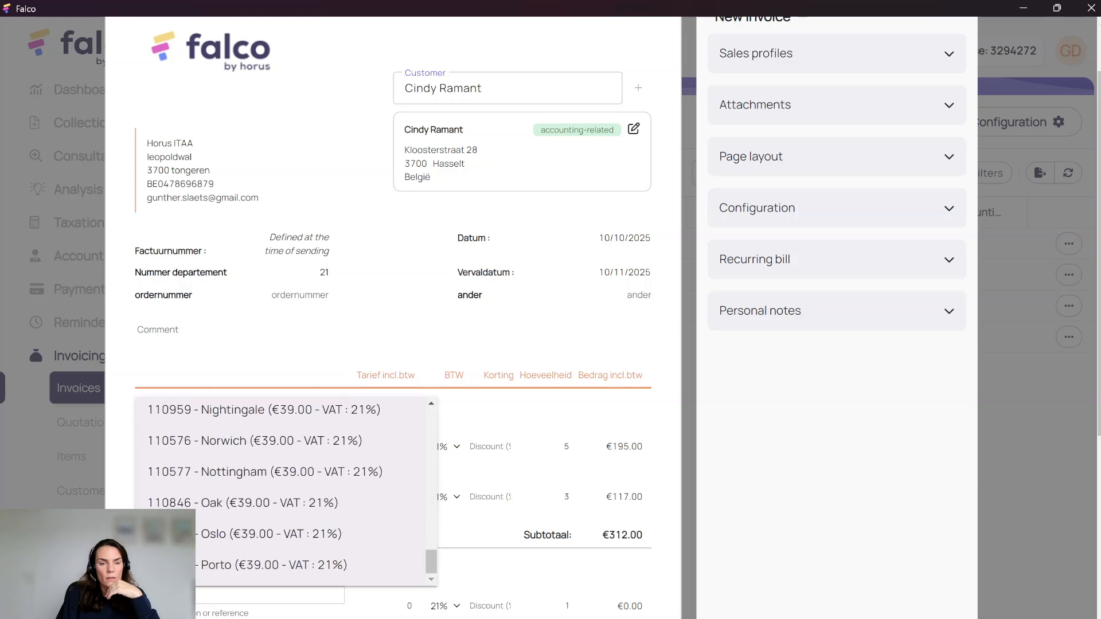
pyautogui.scroll(15, 281, 493)
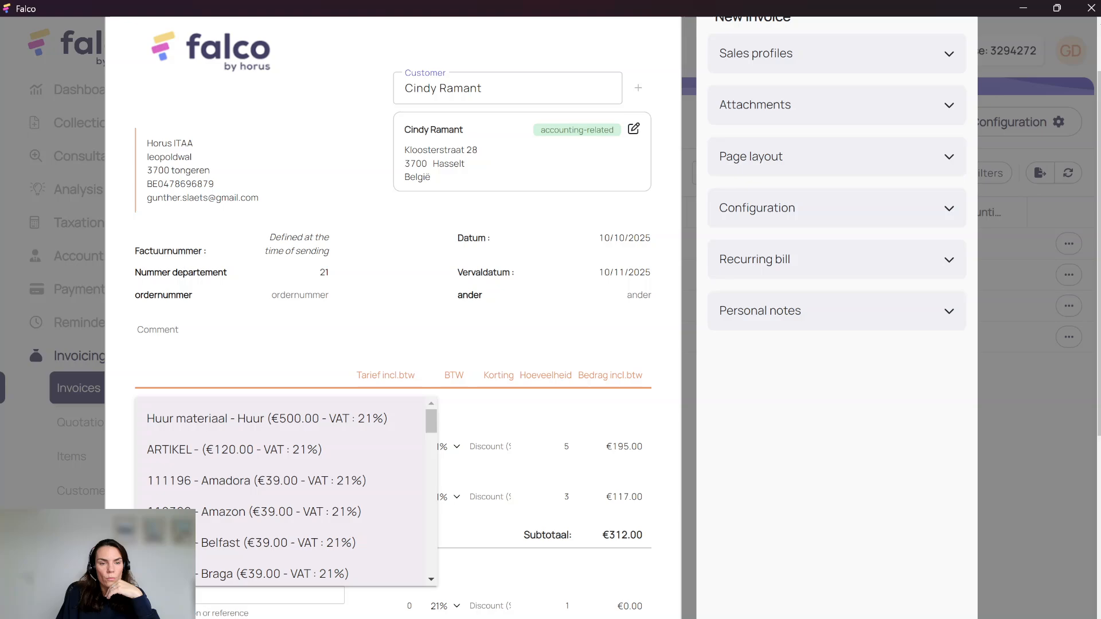
pyautogui.click(202, 449)
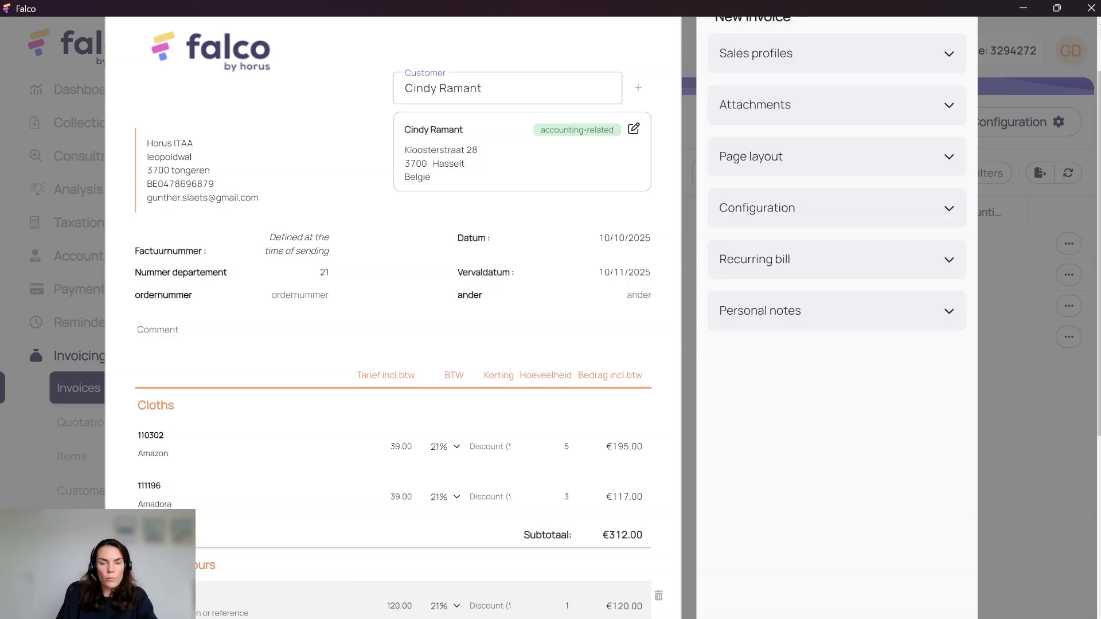
pyautogui.write('5')
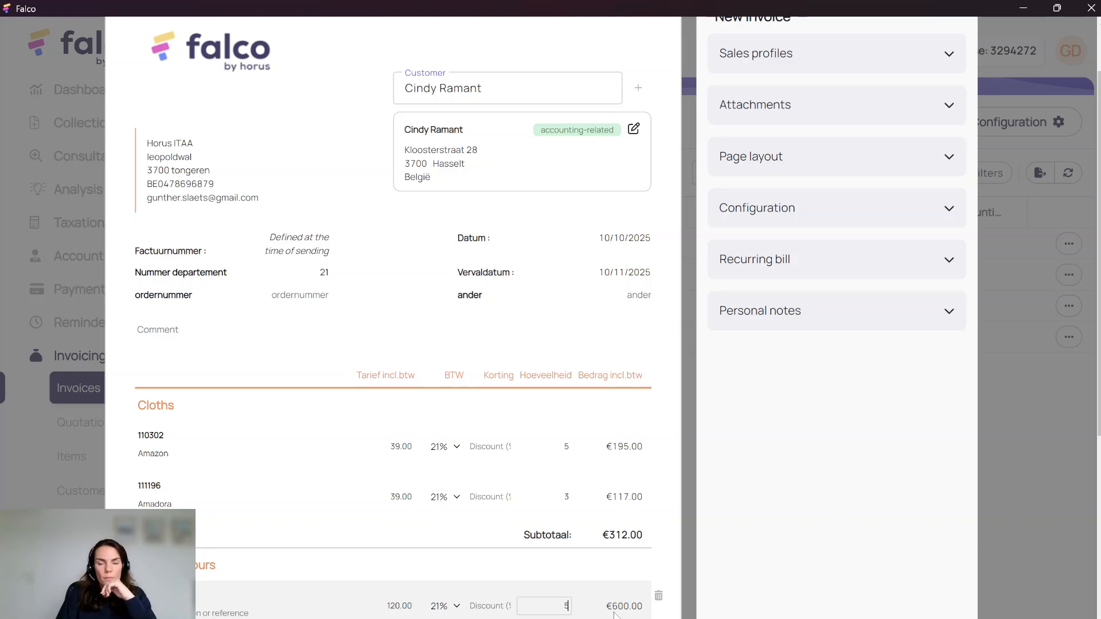
# Review the invoice's category subtotals and totals, and expand the sales profile and attachment options.
pyautogui.scroll(-3, 614, 615)
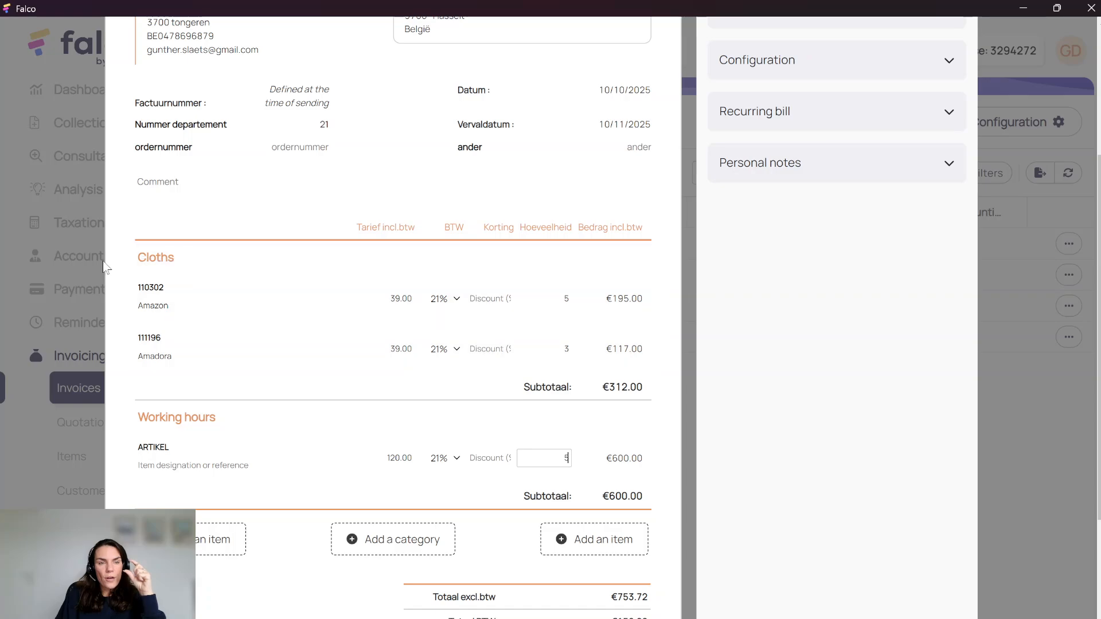
pyautogui.moveTo(126, 252)
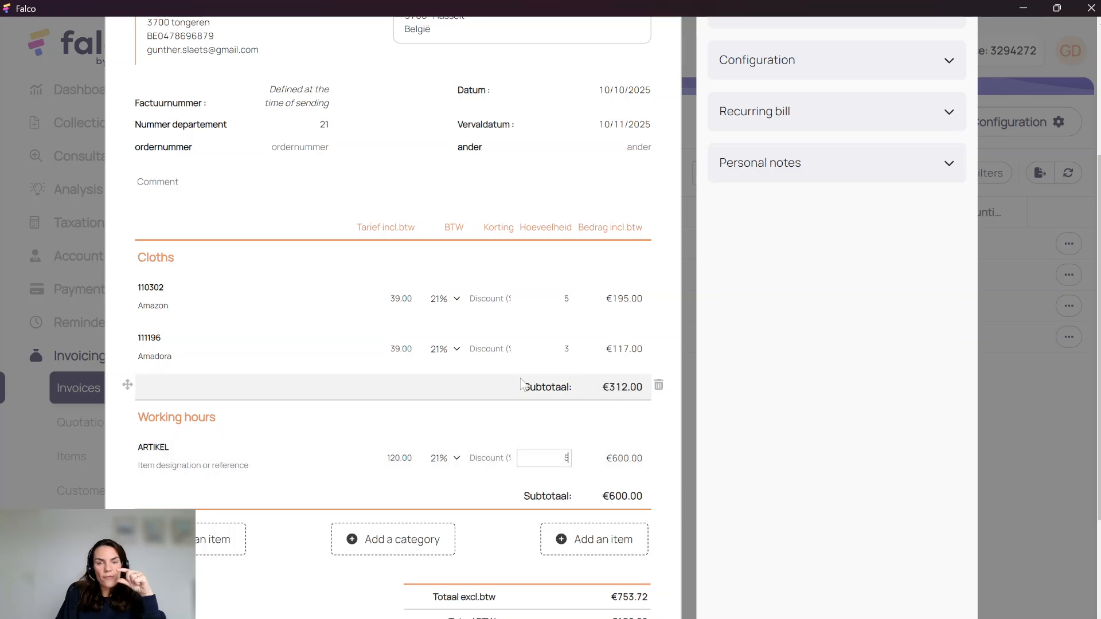
pyautogui.scroll(-3, 565, 554)
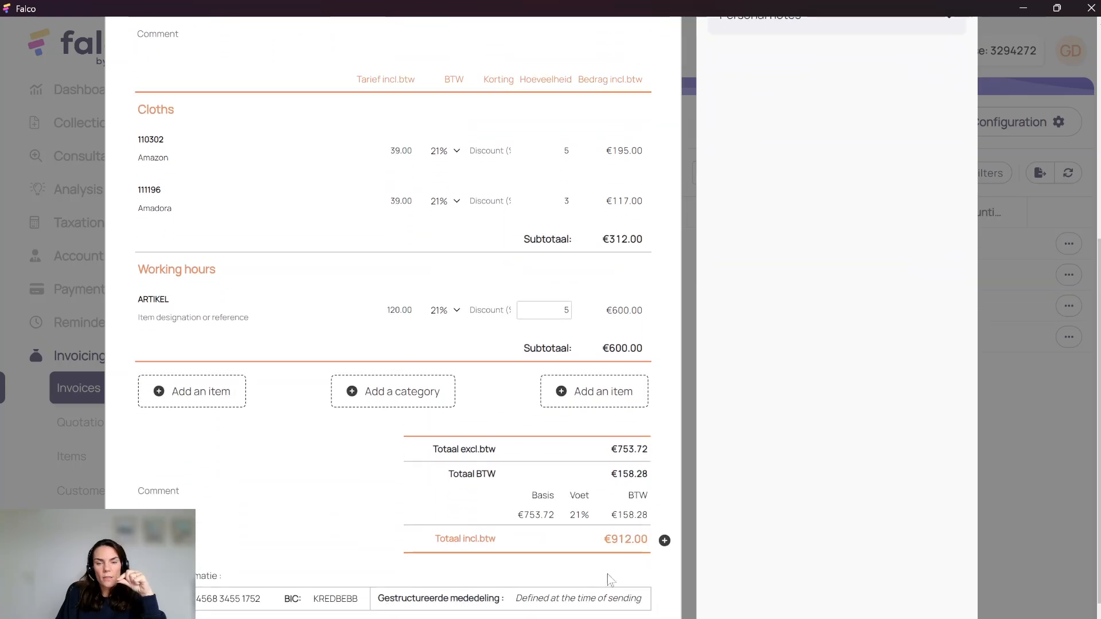
pyautogui.scroll(-2, 563, 553)
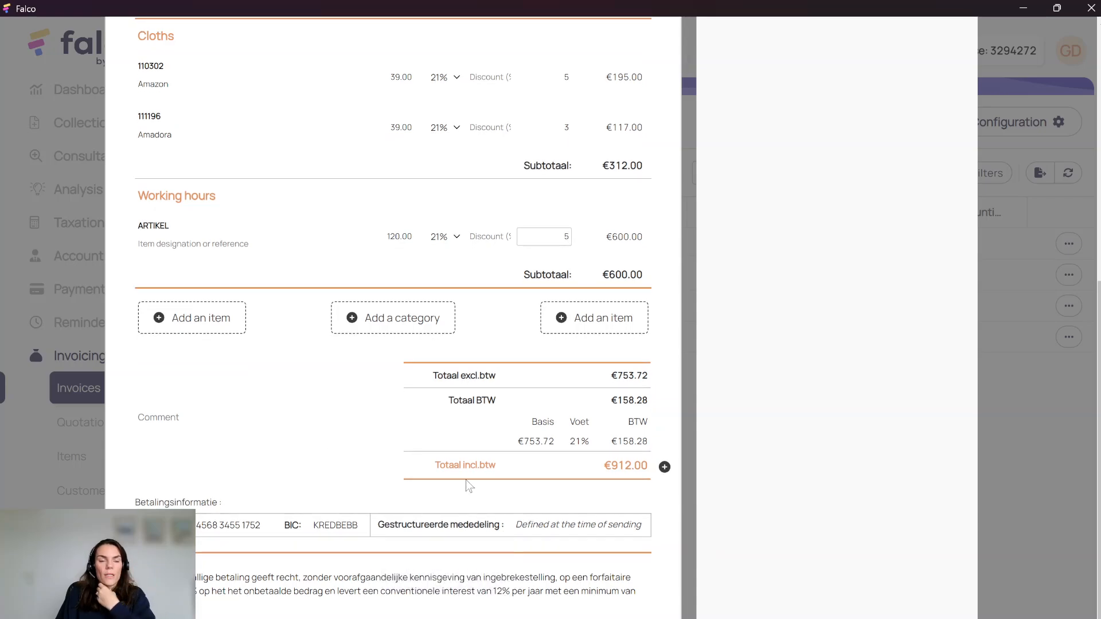
pyautogui.scroll(9, 477, 501)
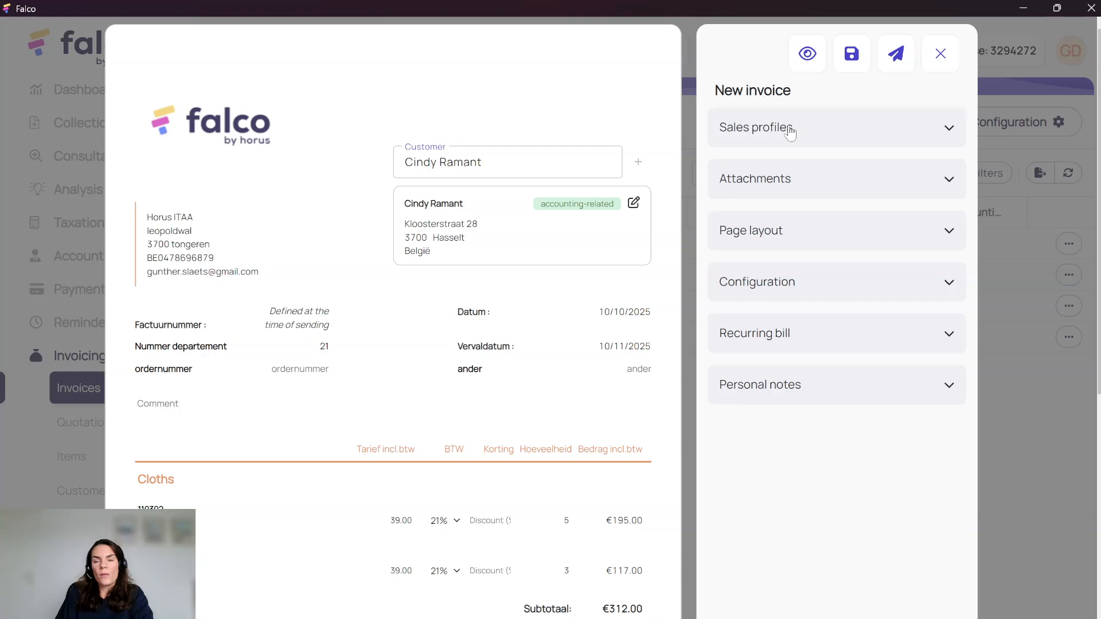
pyautogui.click(790, 132)
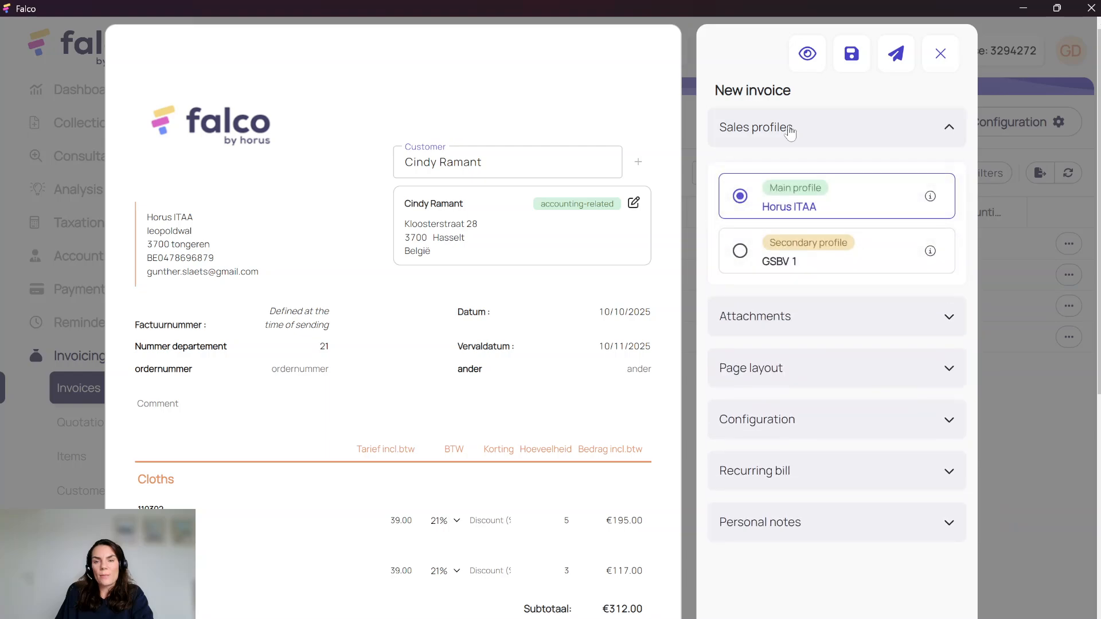
pyautogui.click(793, 327)
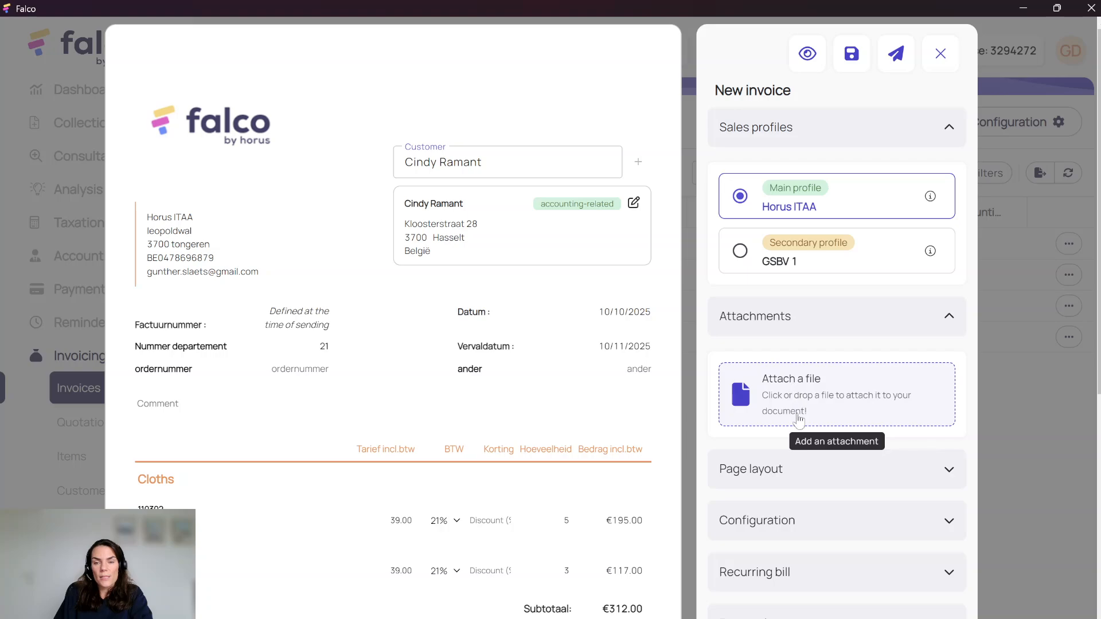
# Expand the page layout options and change the invoice's accent colour to green.
pyautogui.click(792, 476)
pyautogui.scroll(-5, 792, 475)
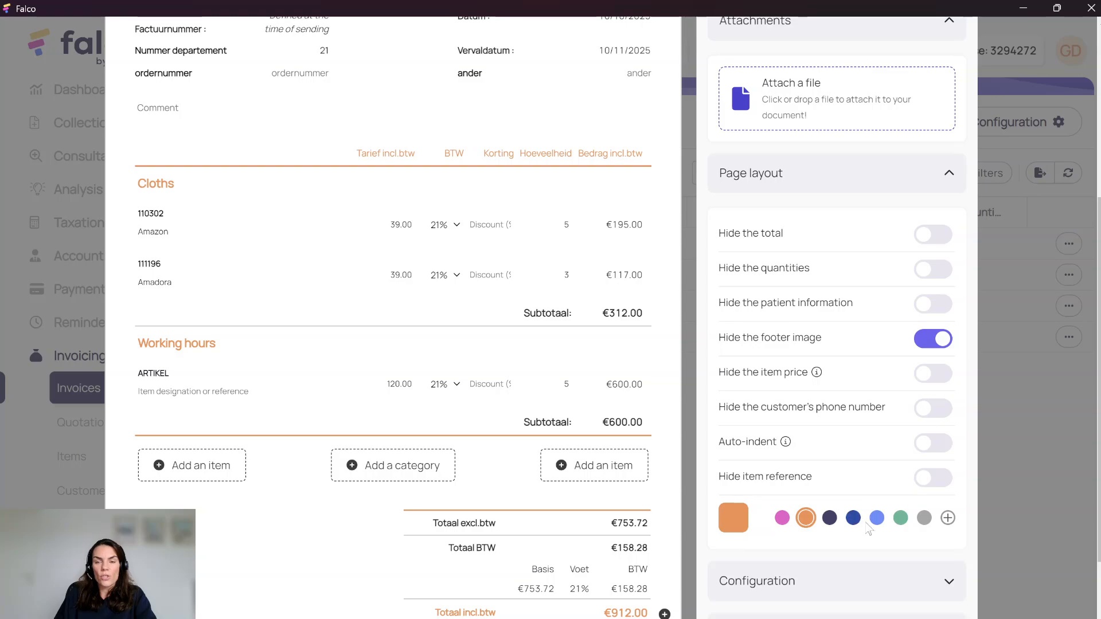
pyautogui.click(900, 520)
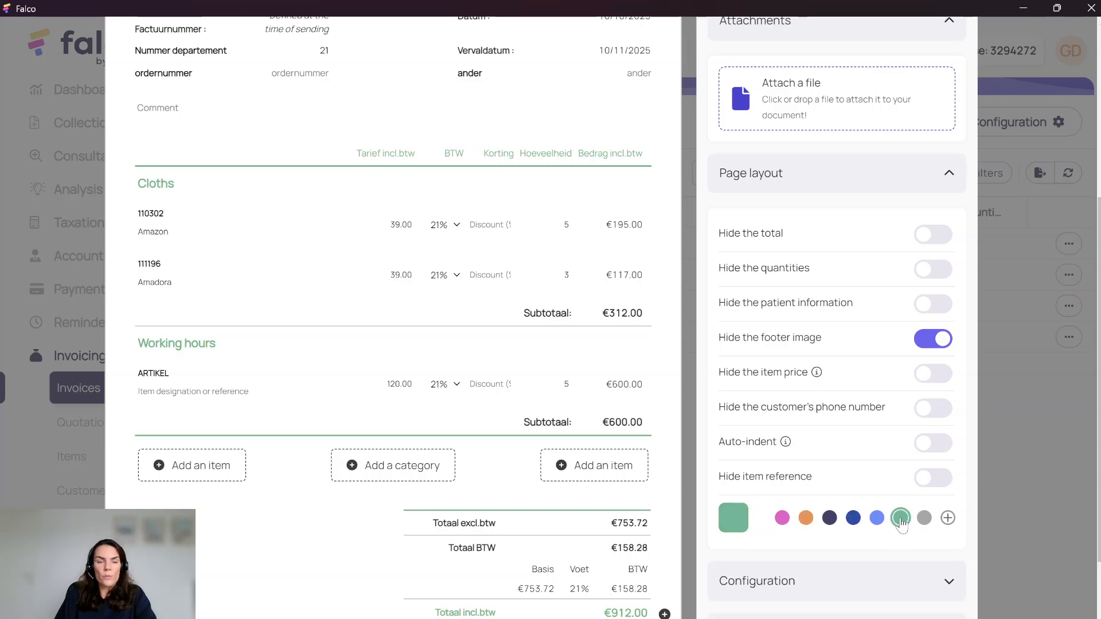
# In the invoice's configuration, try the Co-contractor VAT system and switch it to Export.
pyautogui.scroll(-3, 900, 520)
pyautogui.click(900, 438)
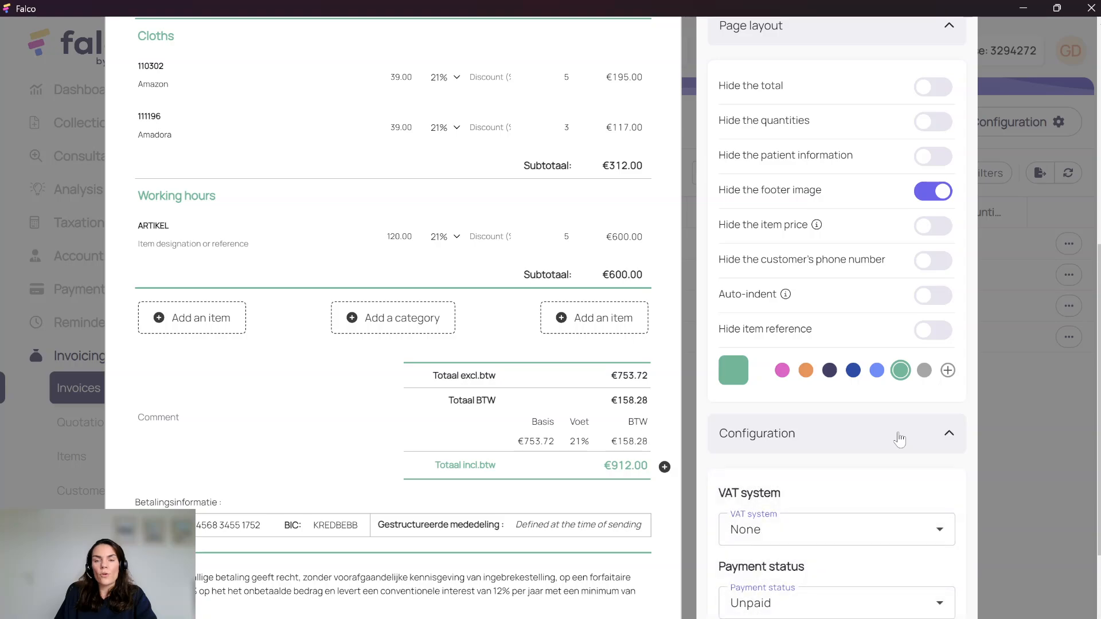
pyautogui.click(881, 531)
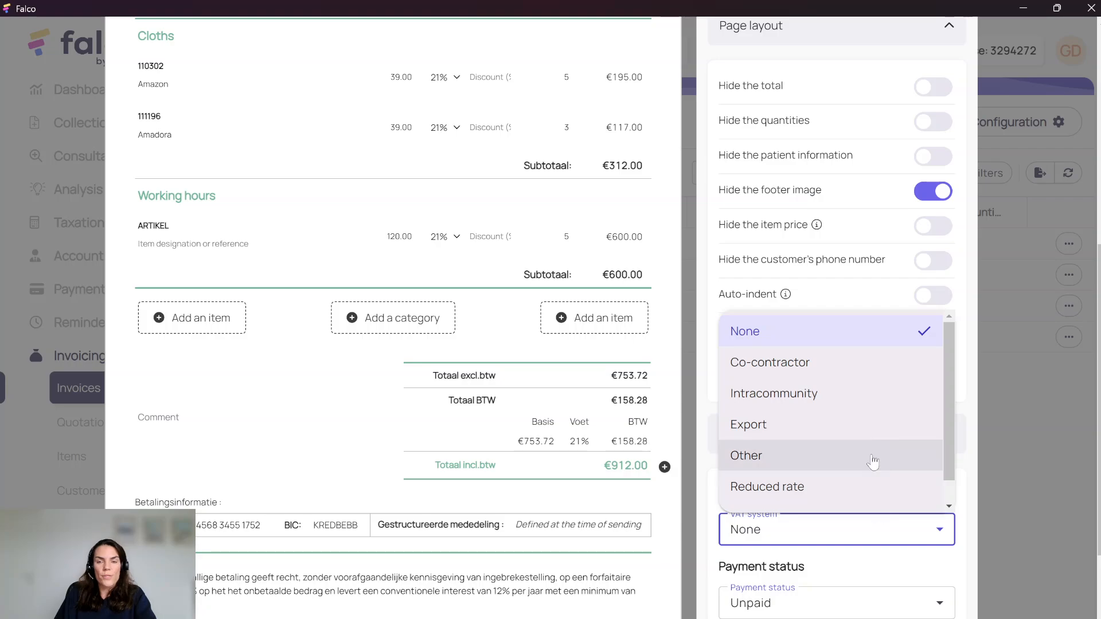
pyautogui.click(855, 377)
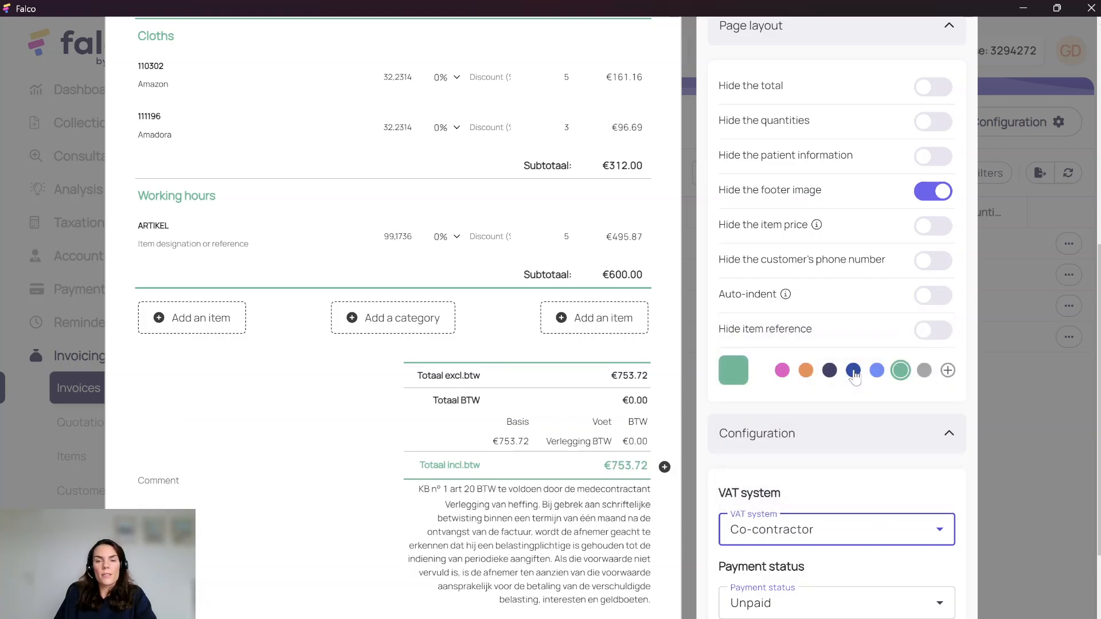
pyautogui.click(834, 540)
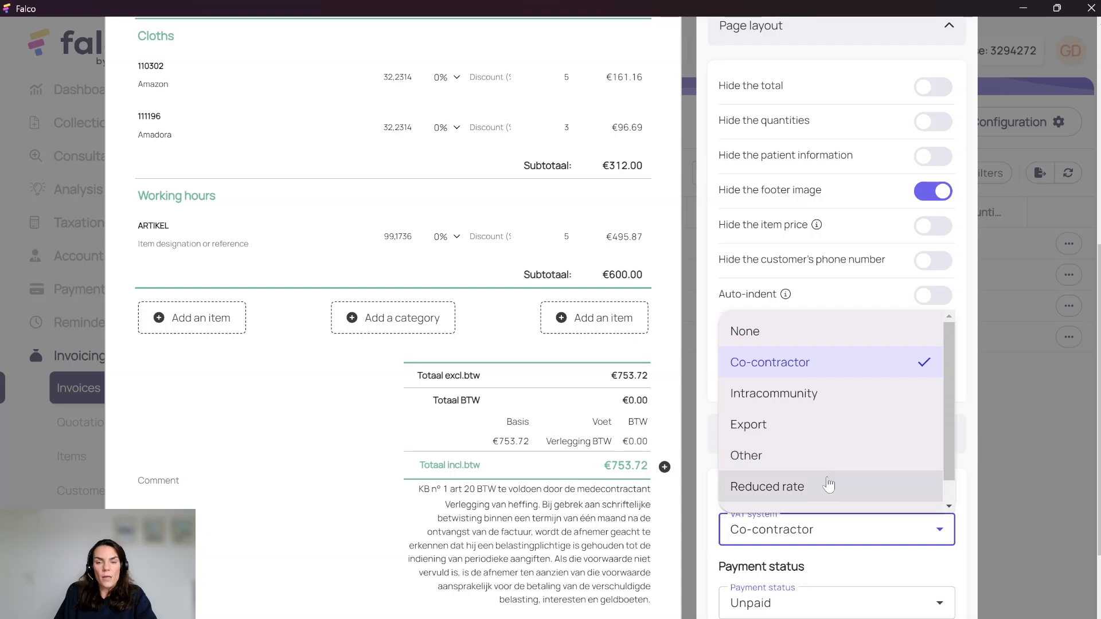
pyautogui.click(829, 427)
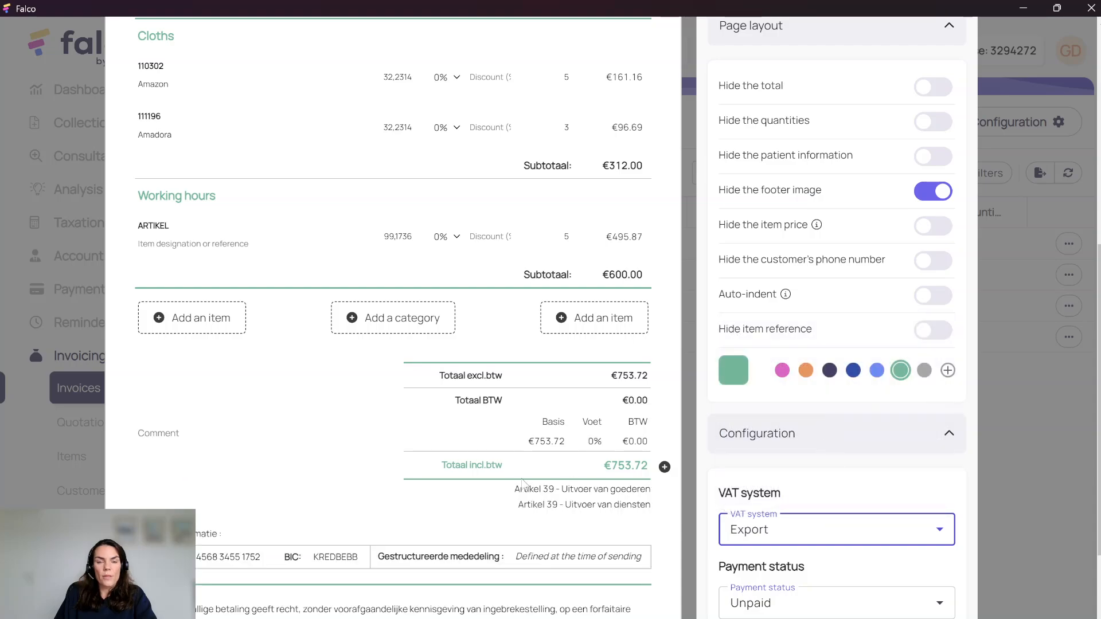
# Check the invoice's payment status choices and the purchase order reference field without making a change.
pyautogui.scroll(-3, 869, 479)
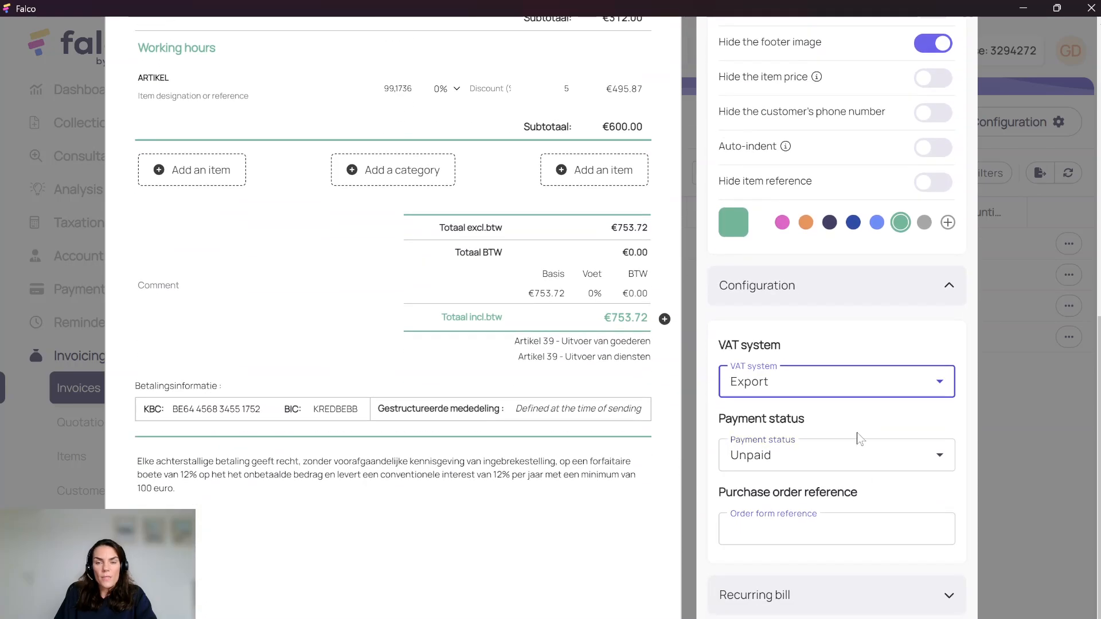
pyautogui.click(852, 456)
pyautogui.click(852, 456)
pyautogui.scroll(-1, 849, 457)
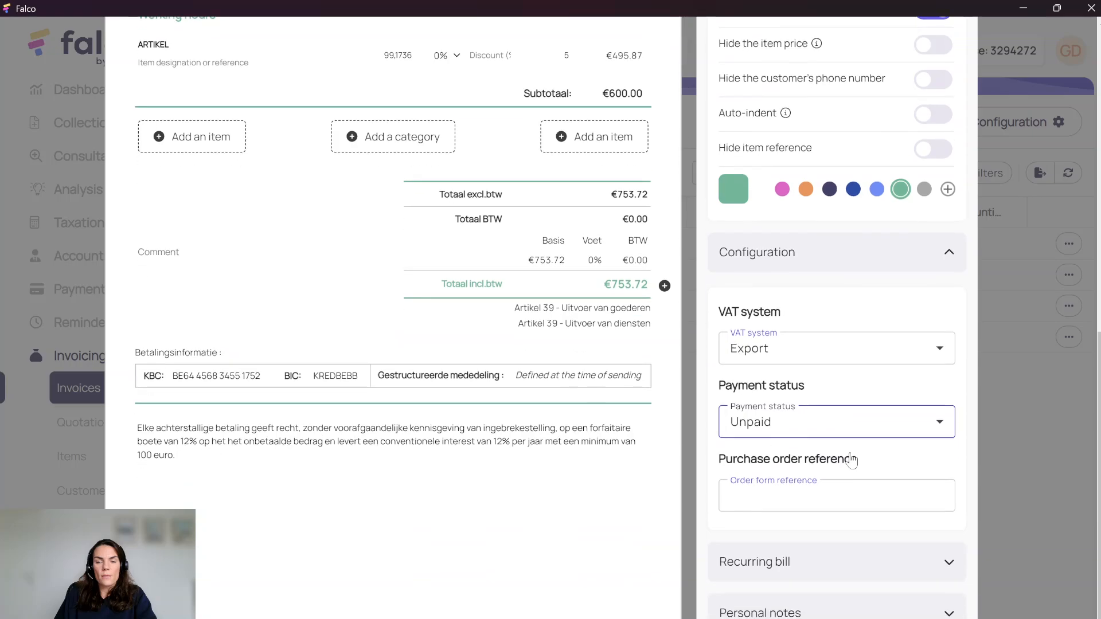
# Expand the recurring bill and personal notes options and place the cursor in the Document reference field.
pyautogui.click(824, 568)
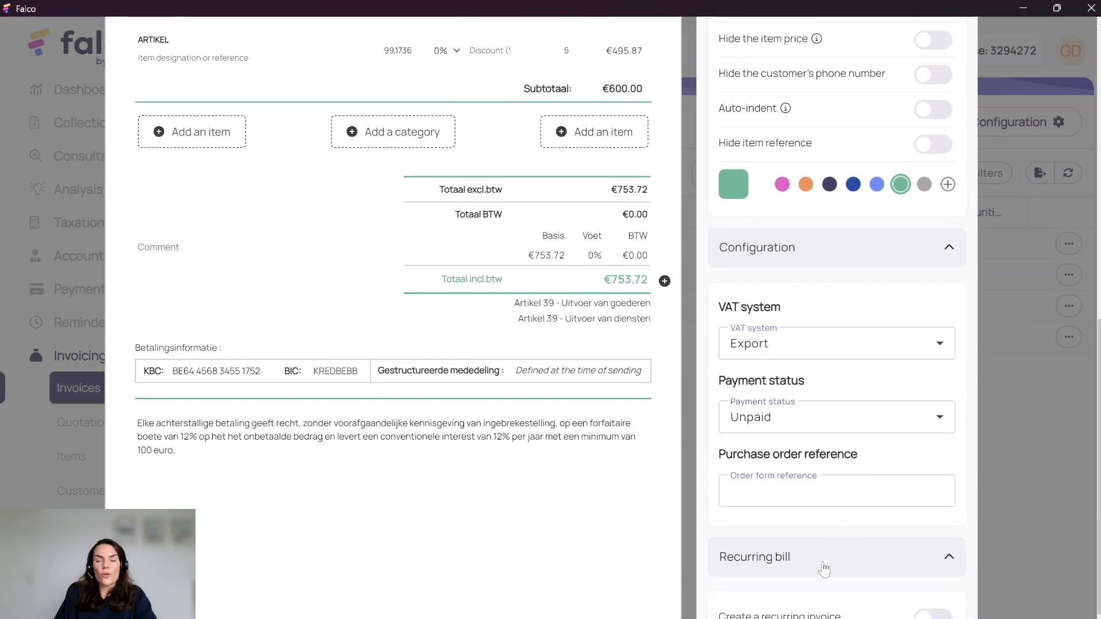
pyautogui.scroll(-2, 824, 570)
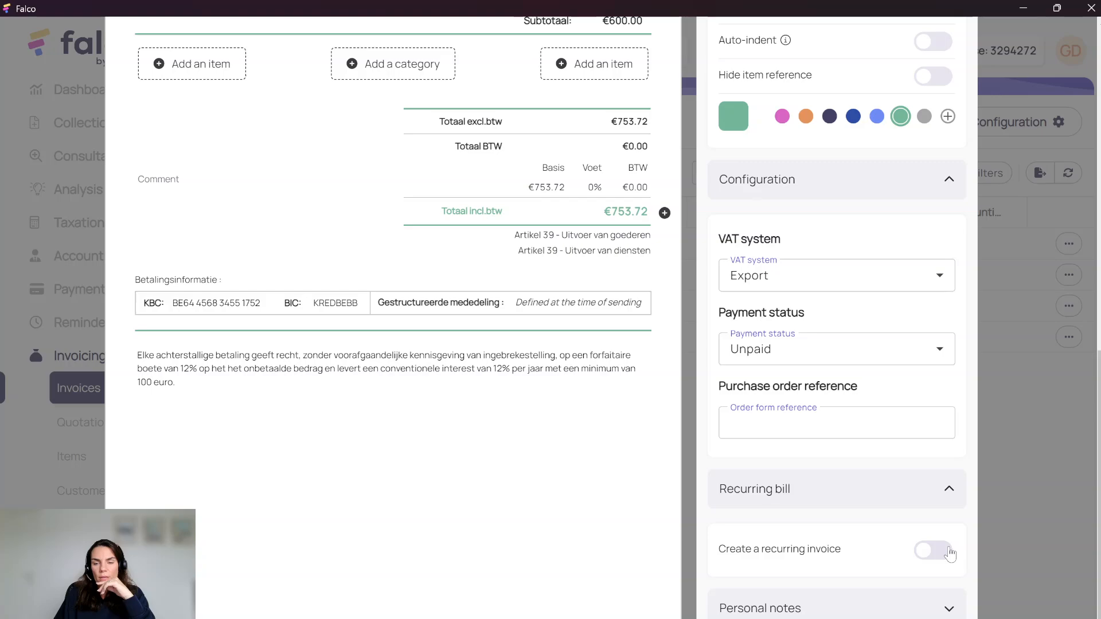
pyautogui.click(745, 606)
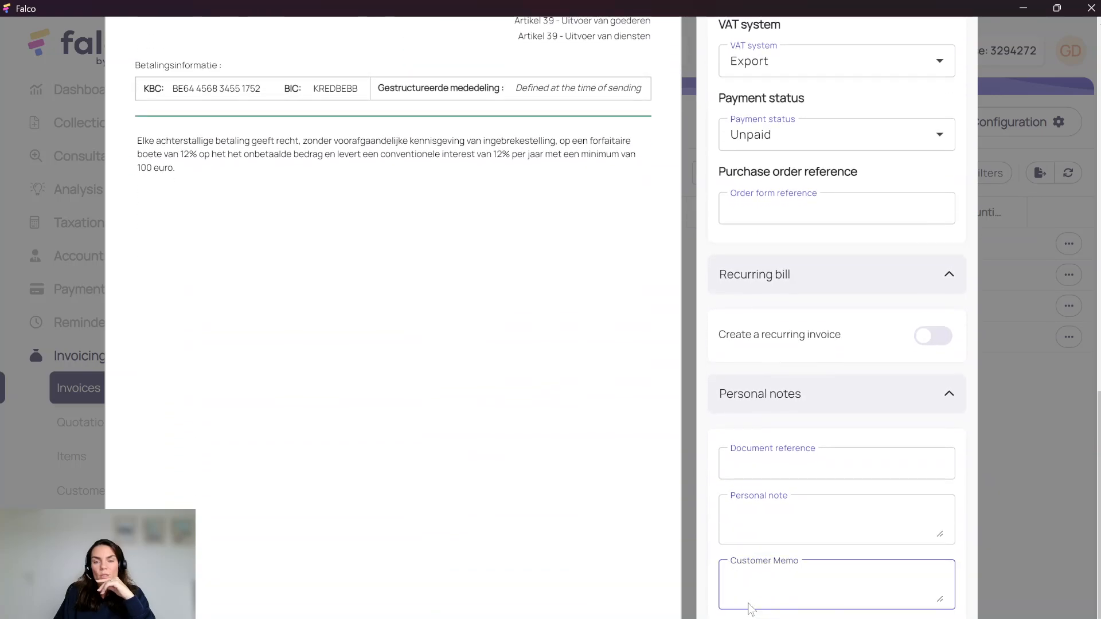
pyautogui.click(838, 466)
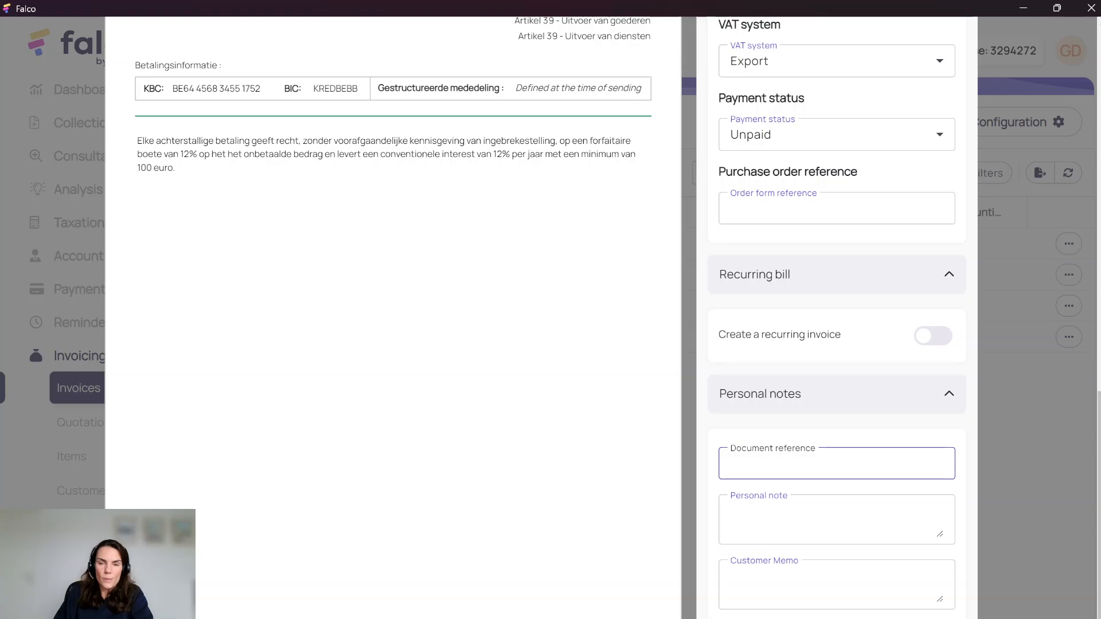
# Start sending the invoice, check the Peppol option and the invoice number change, and leave it as an unsent draft.
pyautogui.scroll(15, 776, 473)
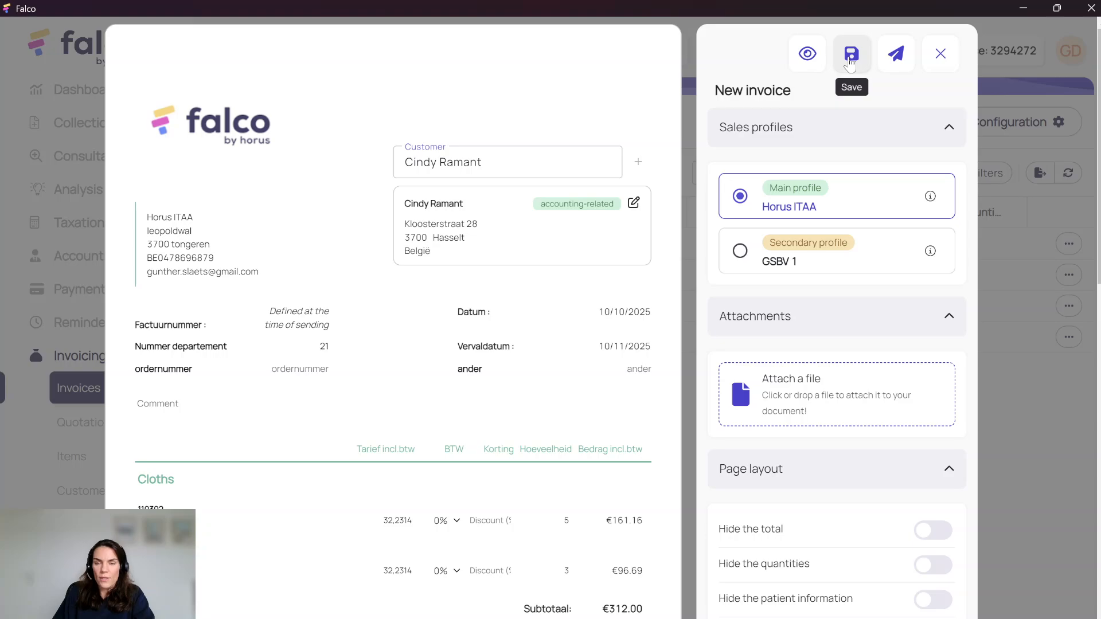
pyautogui.click(897, 63)
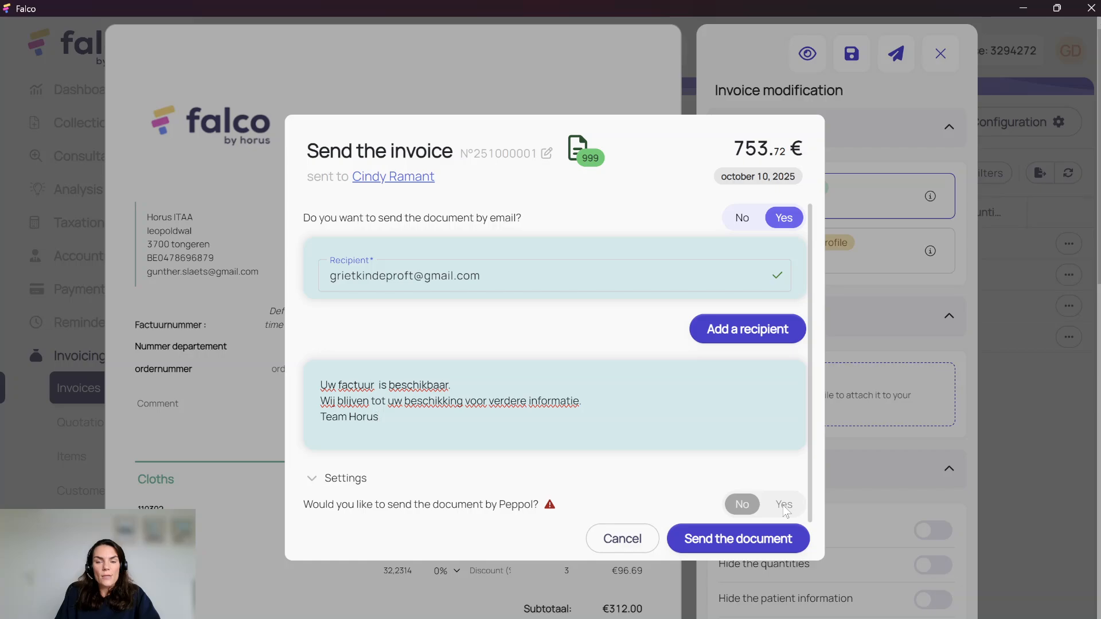
pyautogui.moveTo(549, 508)
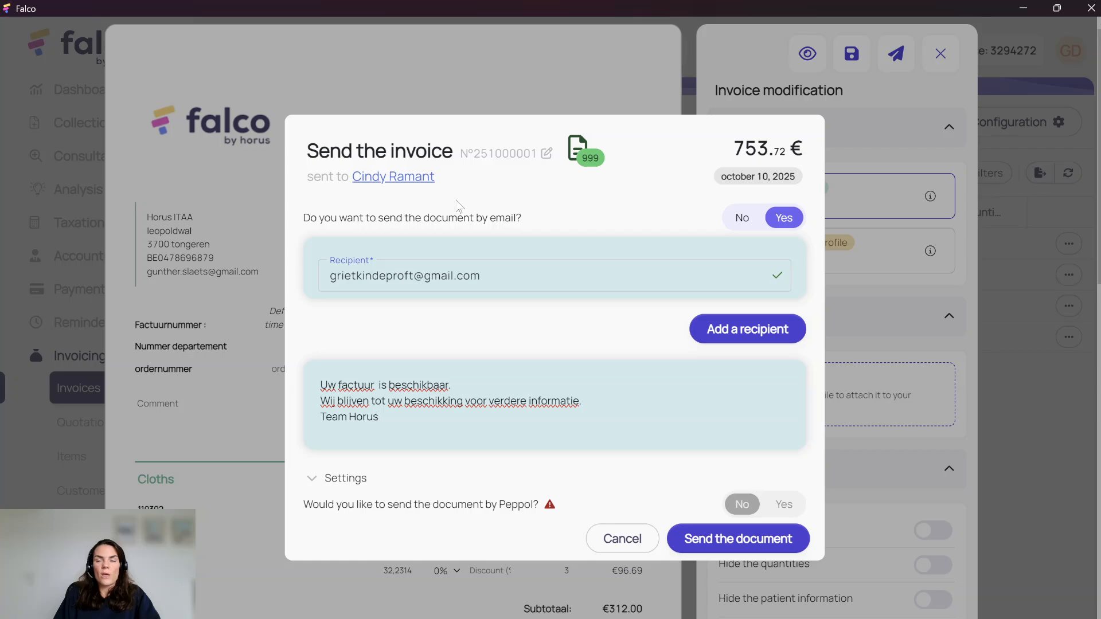
pyautogui.click(489, 154)
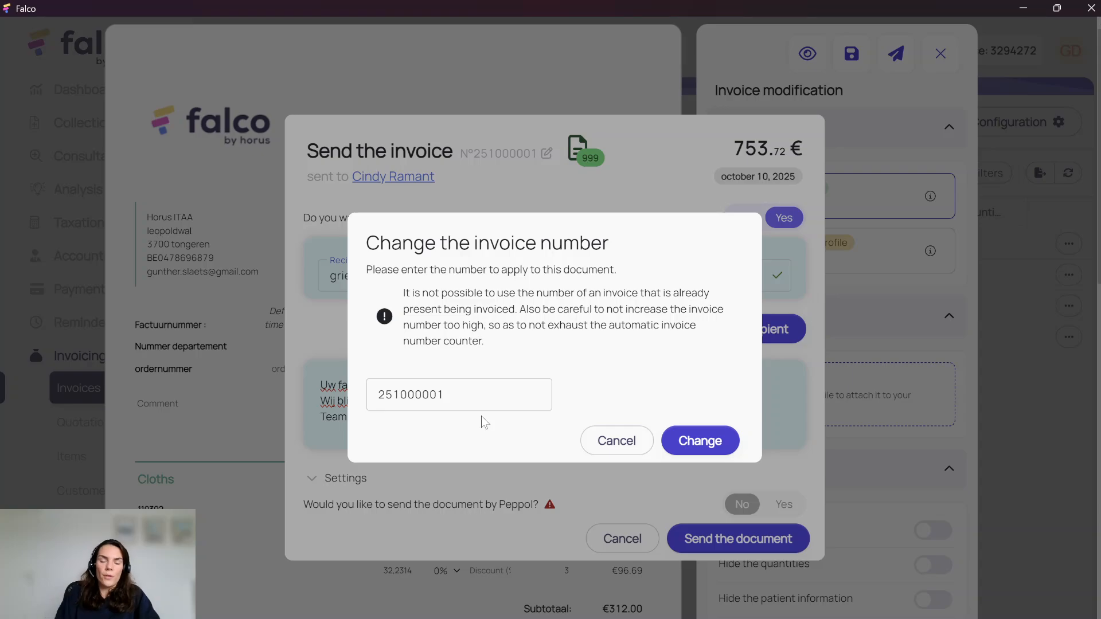
pyautogui.click(625, 446)
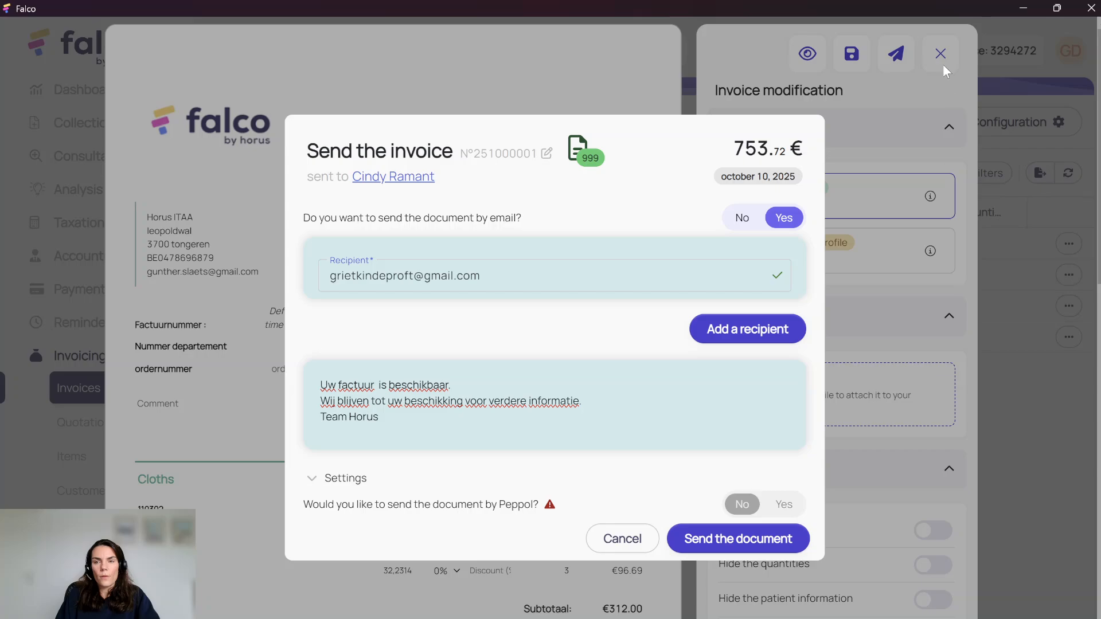
pyautogui.click(623, 542)
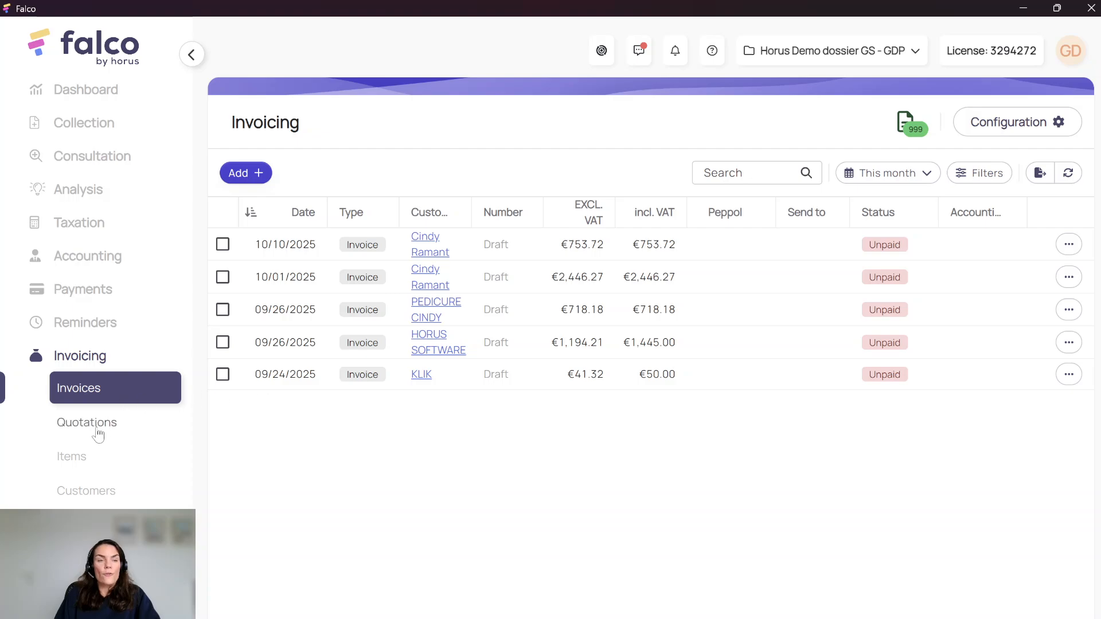
# Review the existing quotation in edit mode, close it without changes, and list the actions available for it.
pyautogui.click(98, 435)
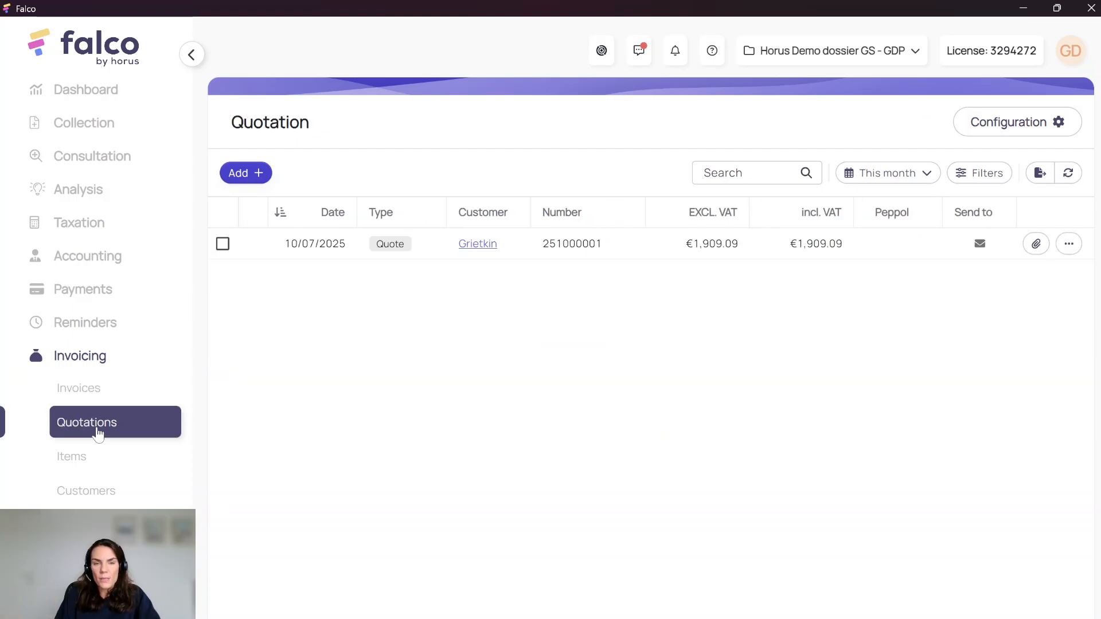
pyautogui.click(1069, 244)
pyautogui.click(1032, 282)
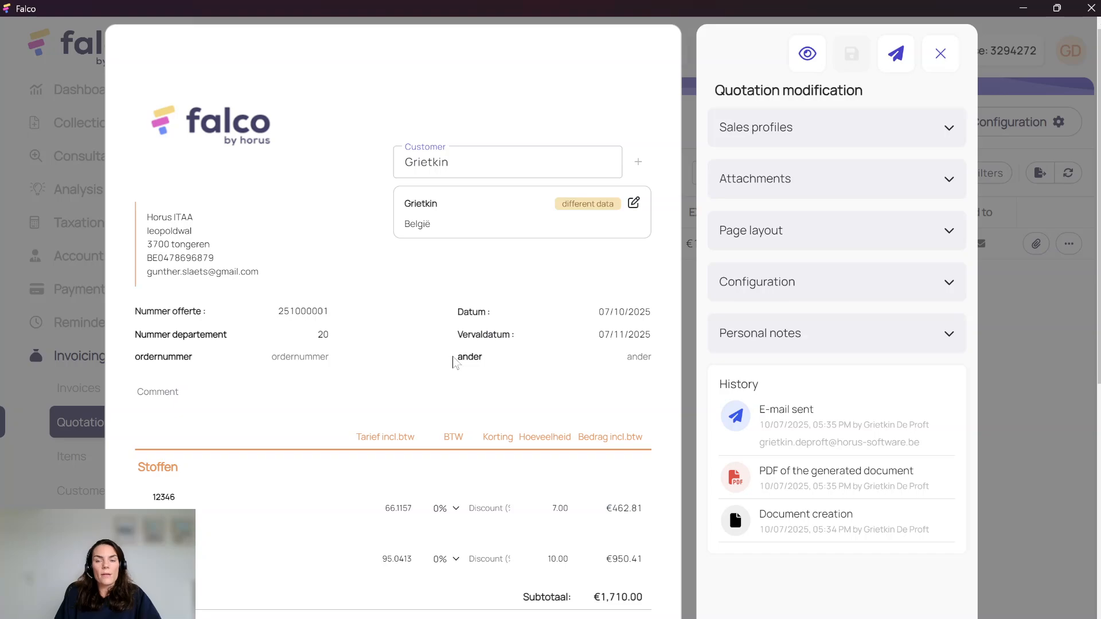
pyautogui.scroll(-6, 452, 359)
pyautogui.scroll(6, 495, 385)
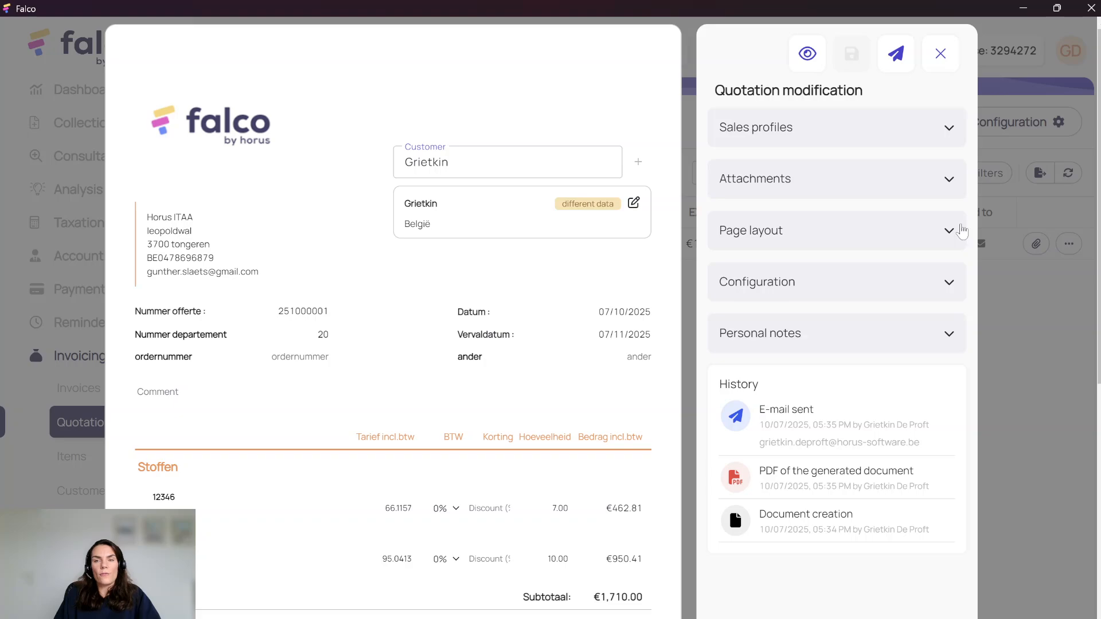
pyautogui.click(941, 54)
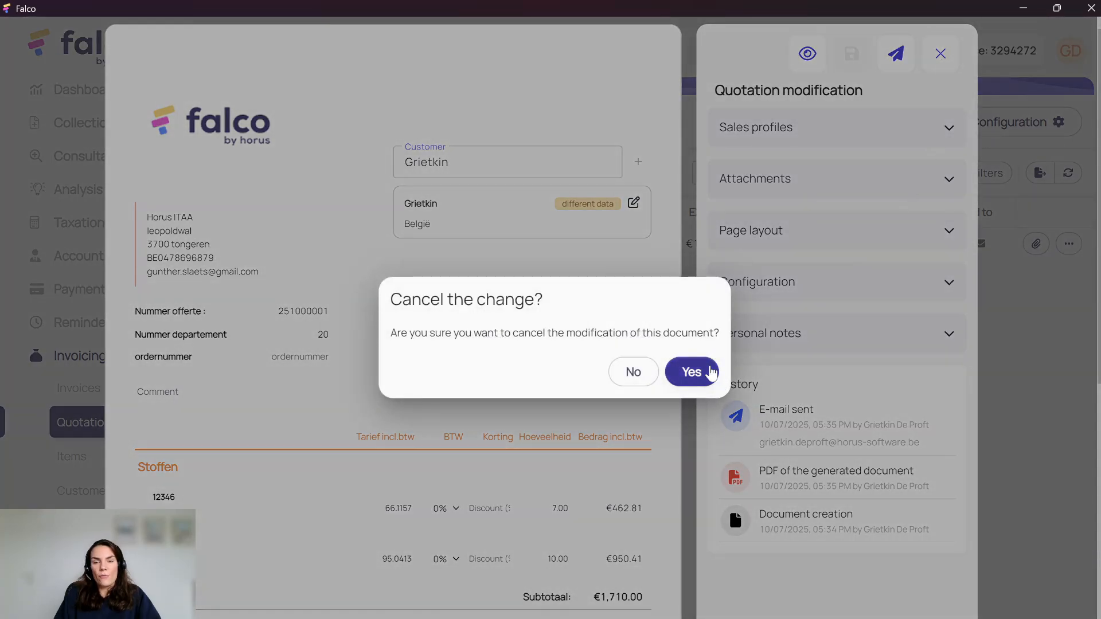
pyautogui.click(710, 369)
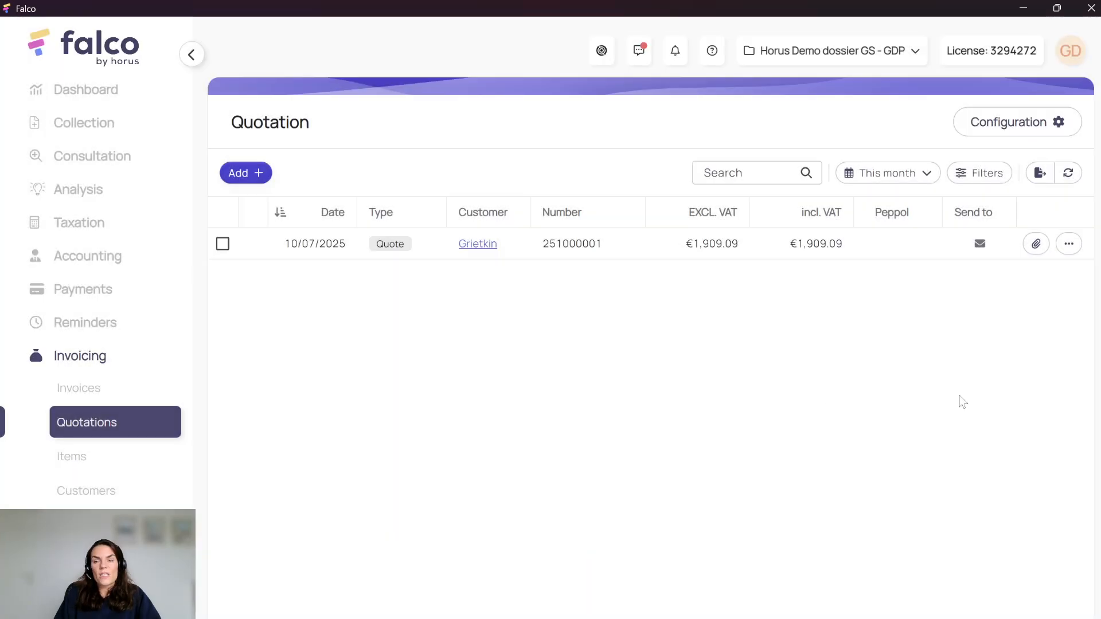
pyautogui.click(1069, 245)
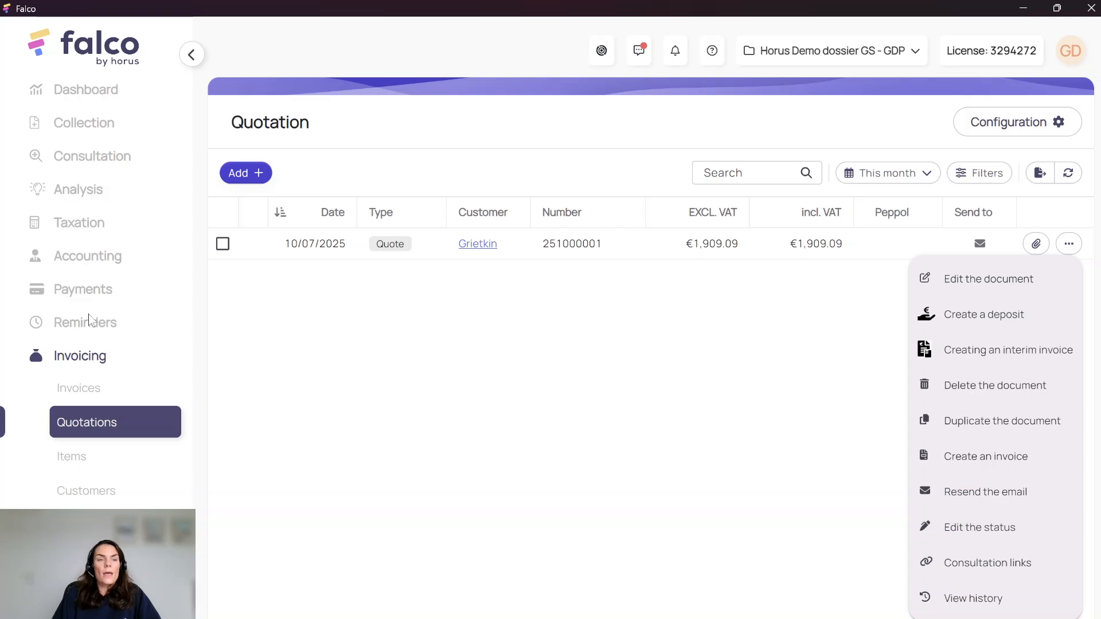
# Switch from the quotations to the list of reminders to send.
pyautogui.click(85, 339)
pyautogui.click(82, 358)
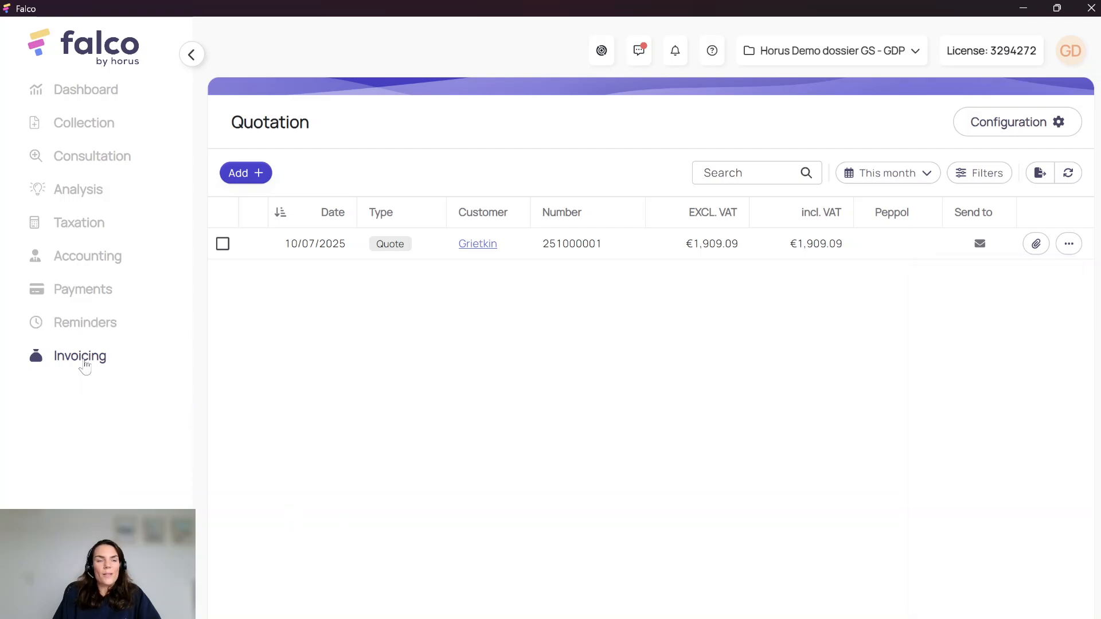
pyautogui.click(91, 324)
pyautogui.click(99, 365)
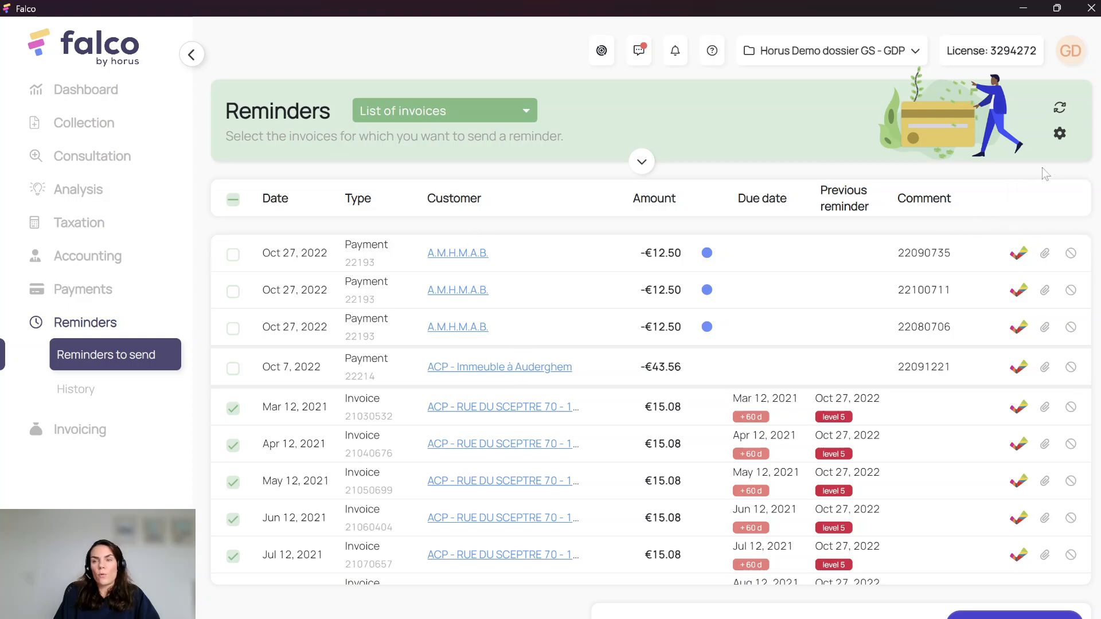
# Review the reminder and invoicing settings, from reminder levels and interest to default email content, and save them unchanged.
pyautogui.click(1060, 134)
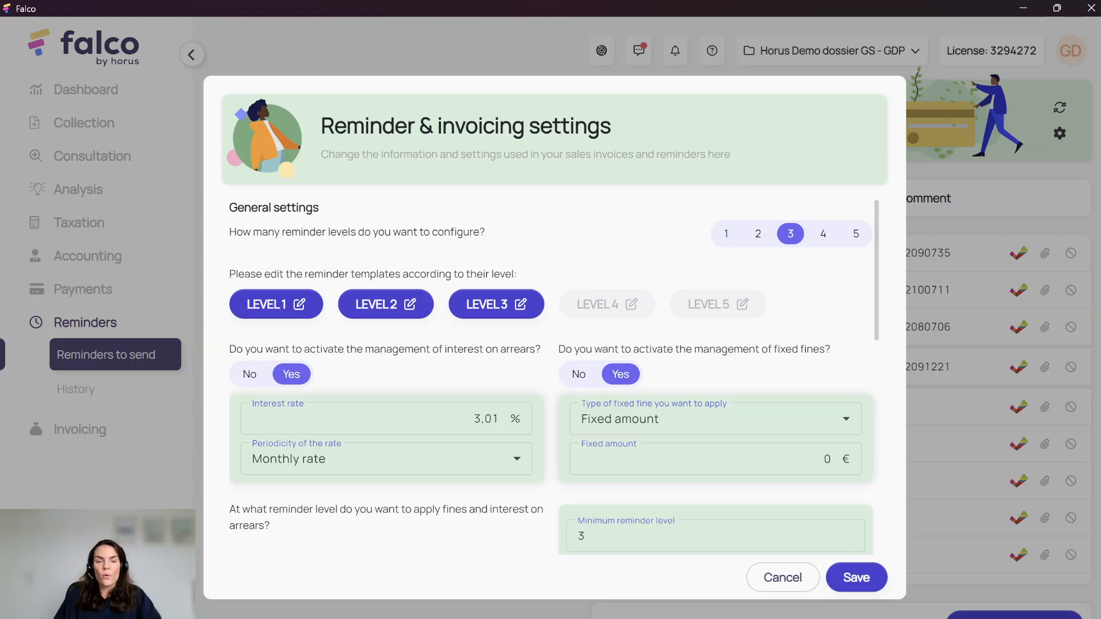
pyautogui.scroll(-1, 750, 427)
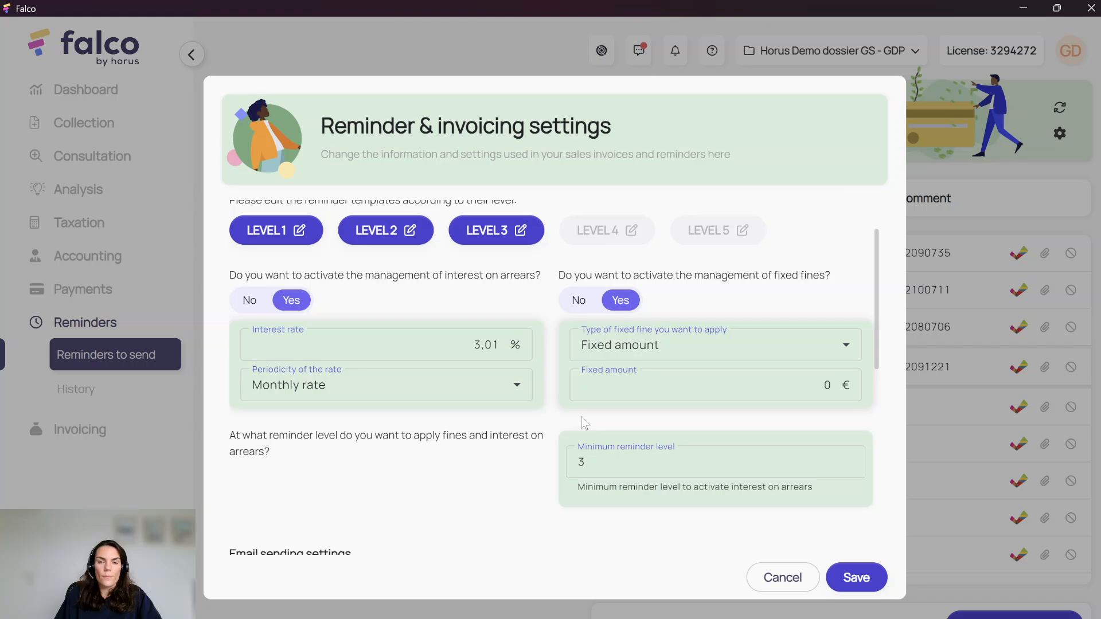
pyautogui.scroll(-3, 582, 417)
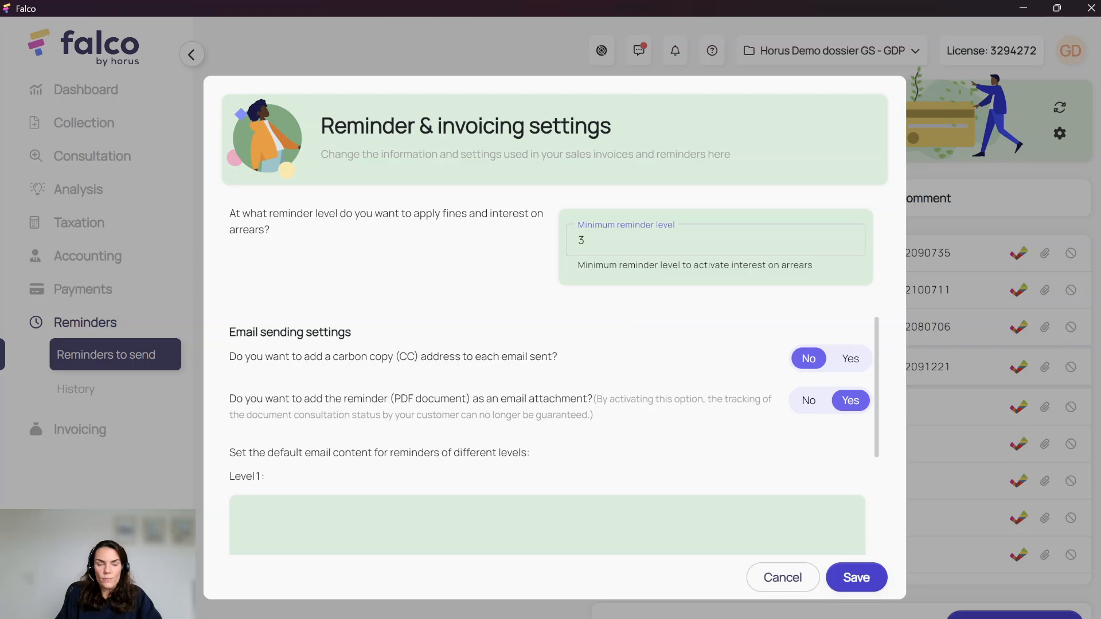
pyautogui.scroll(-3, 582, 423)
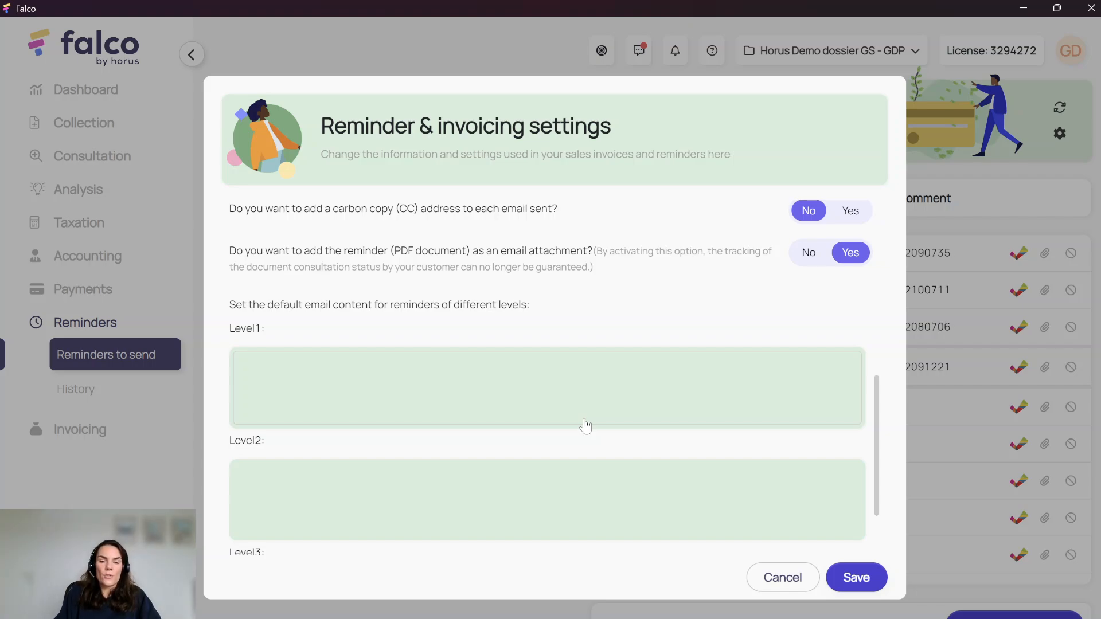
pyautogui.scroll(-2, 585, 425)
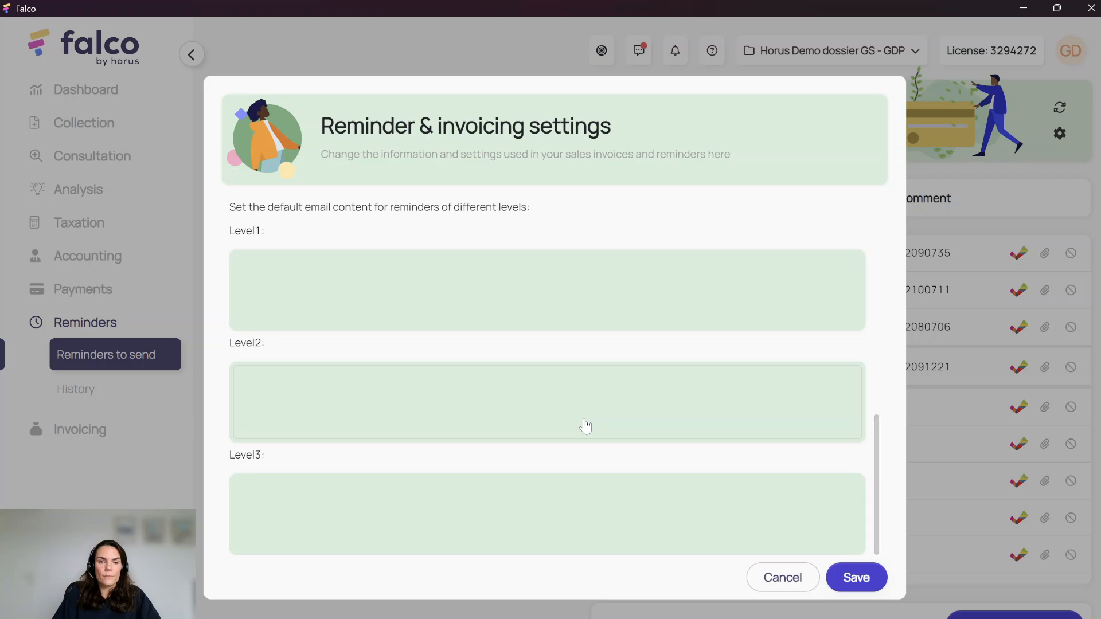
pyautogui.click(861, 582)
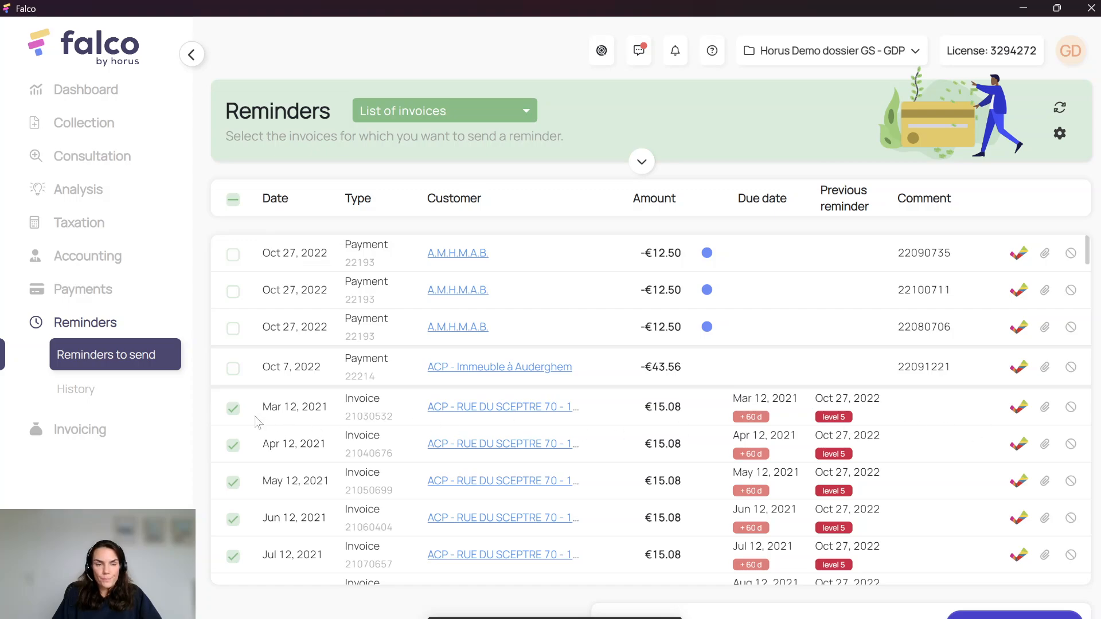
# Look through the overdue invoices selected for reminders and open the summary of the reminder campaign.
pyautogui.scroll(-1, 242, 420)
pyautogui.scroll(-8, 241, 421)
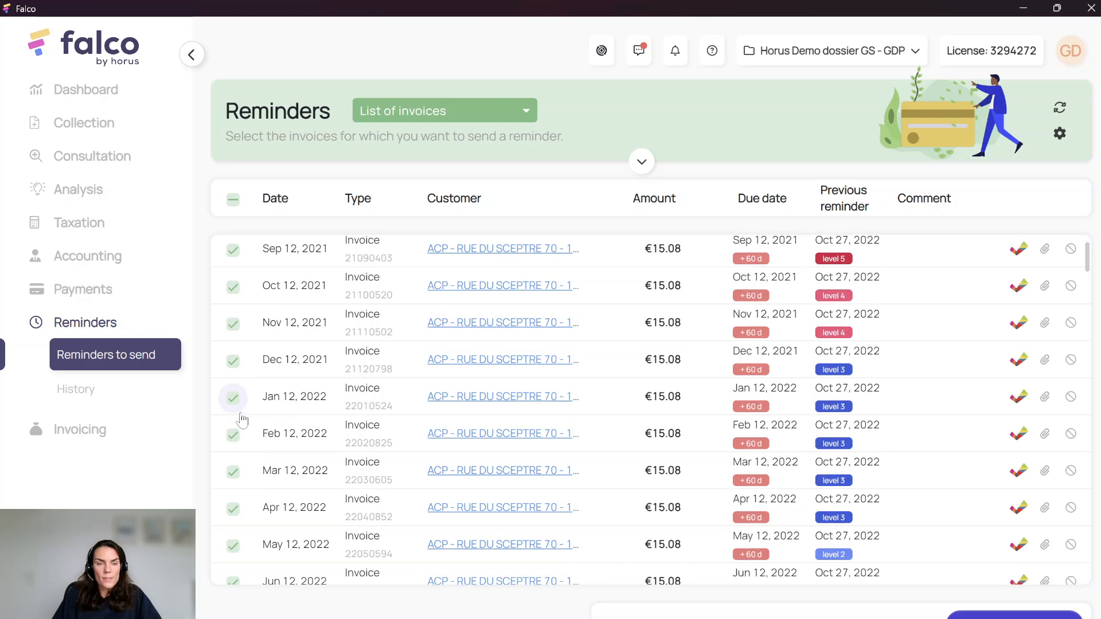
pyautogui.scroll(-6, 241, 420)
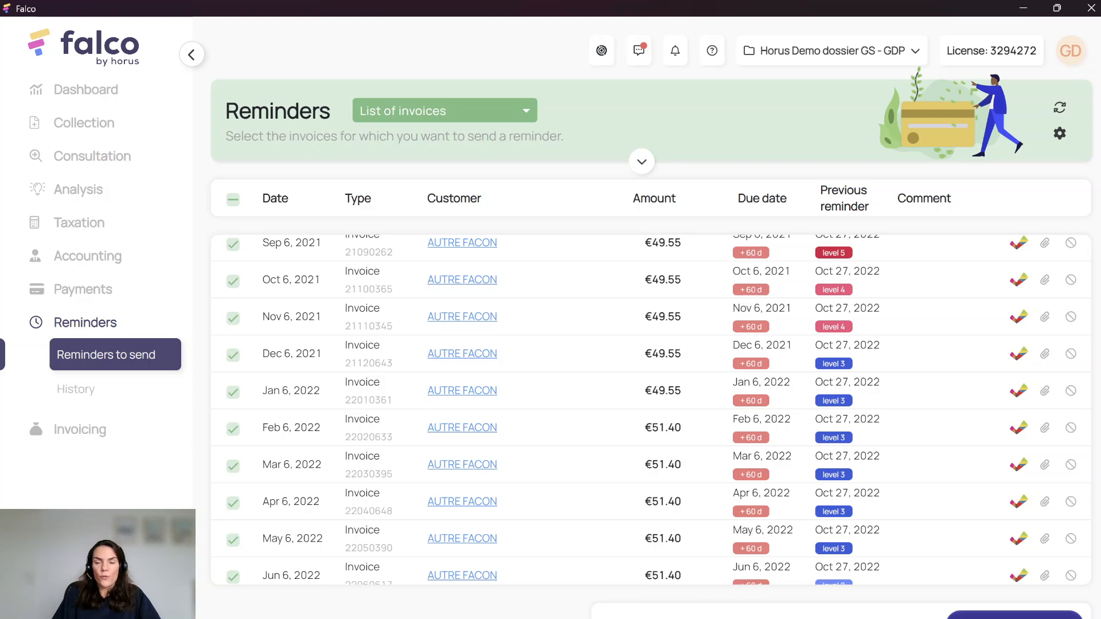
pyautogui.click(1014, 615)
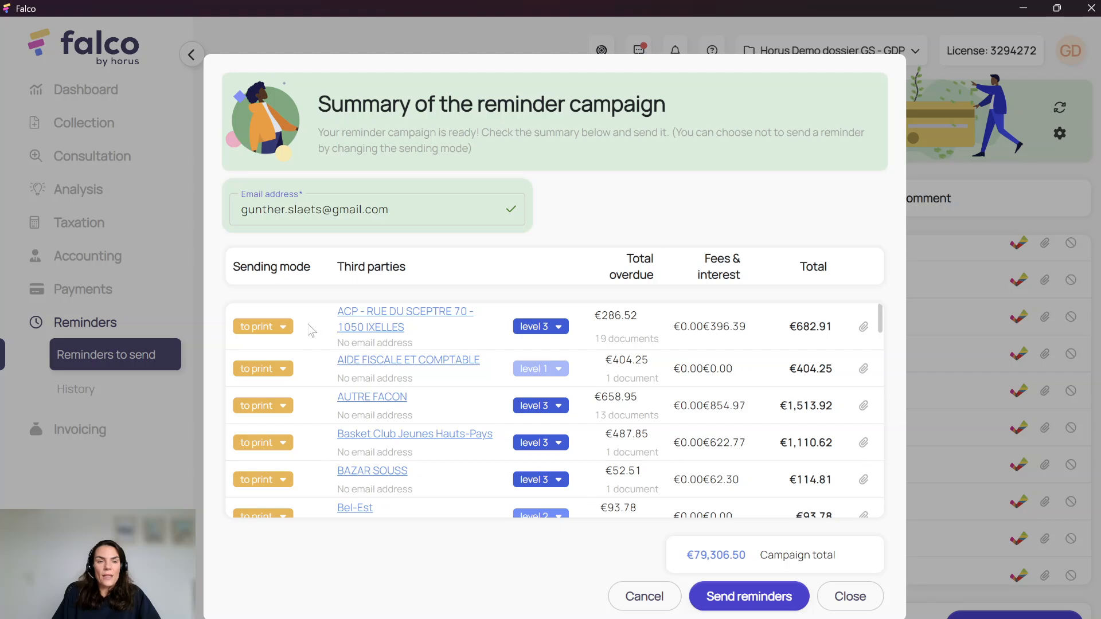
# Check the sending mode and reminder level choices for the first third party in the campaign without changing them.
pyautogui.click(283, 328)
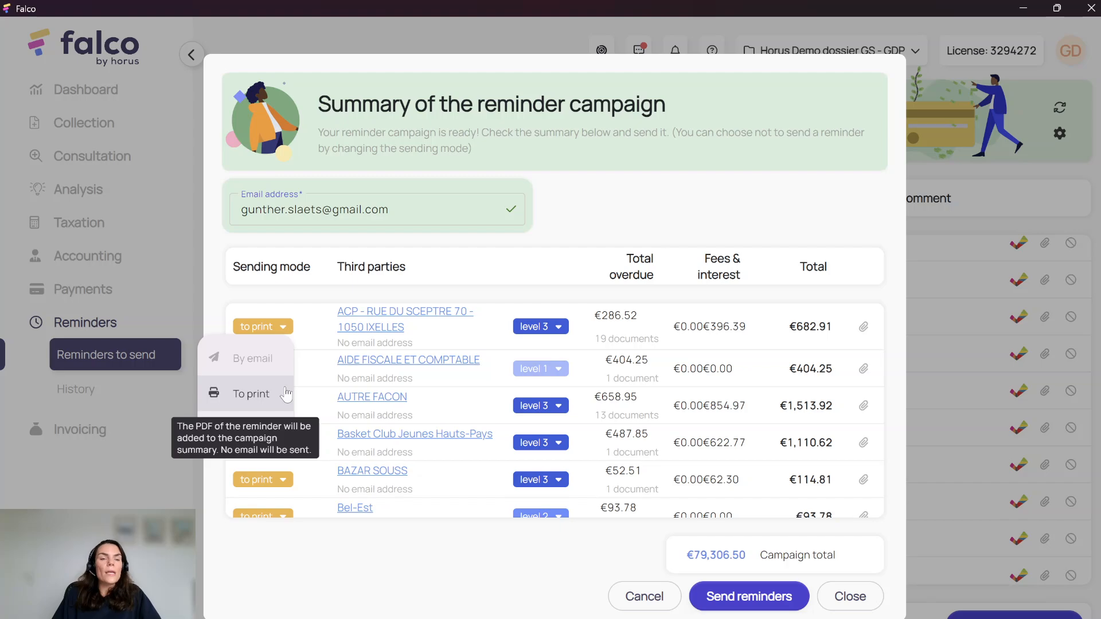
pyautogui.click(332, 291)
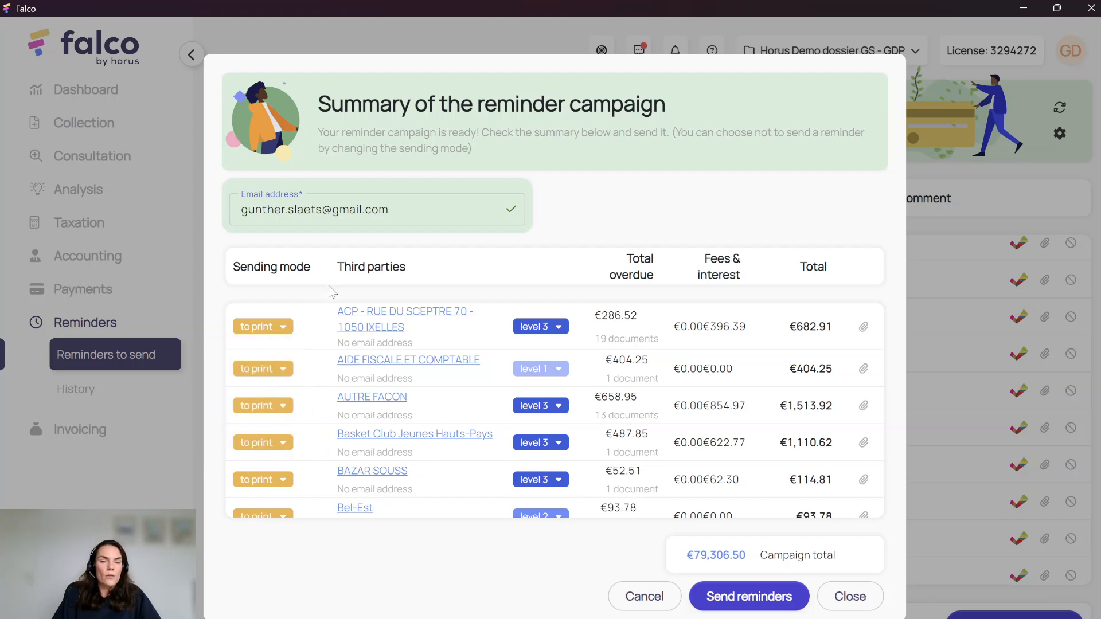
pyautogui.click(559, 331)
pyautogui.click(571, 280)
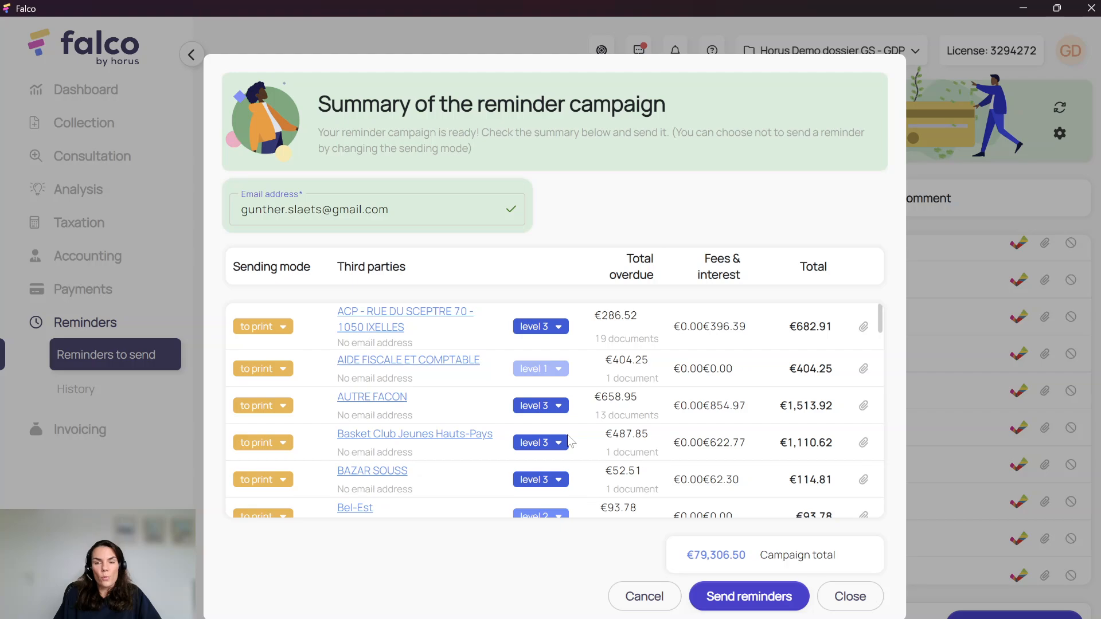
# Look through the campaign's third parties, check the Don't send option for GARAGE DE LA PLANCHE, and close the summary without sending.
pyautogui.scroll(-10, 570, 441)
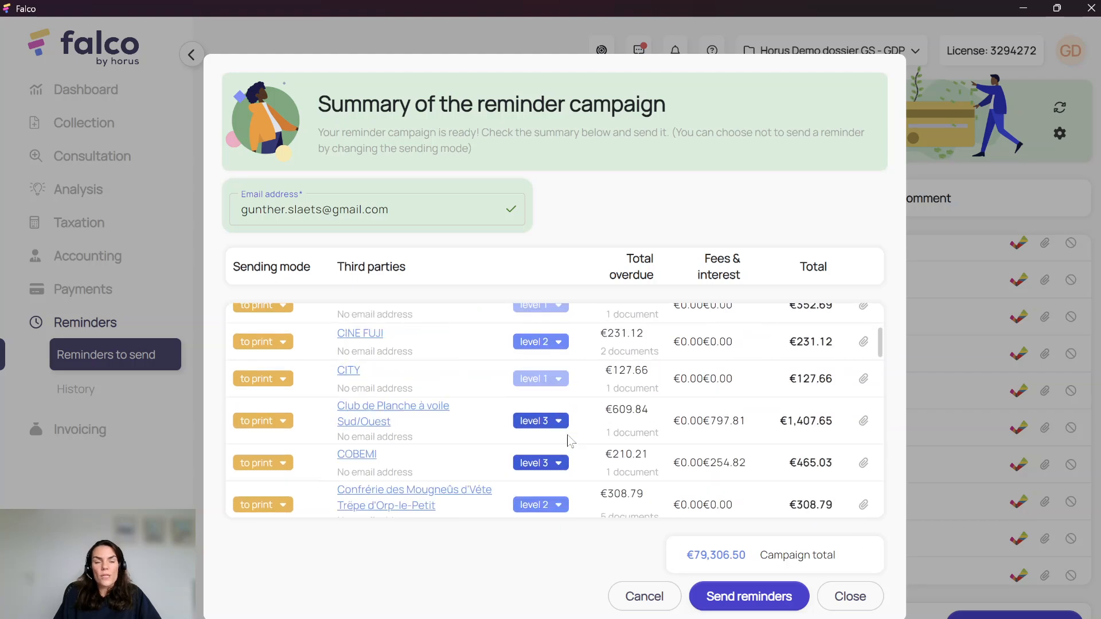
pyautogui.scroll(-5, 570, 441)
pyautogui.scroll(-10, 568, 442)
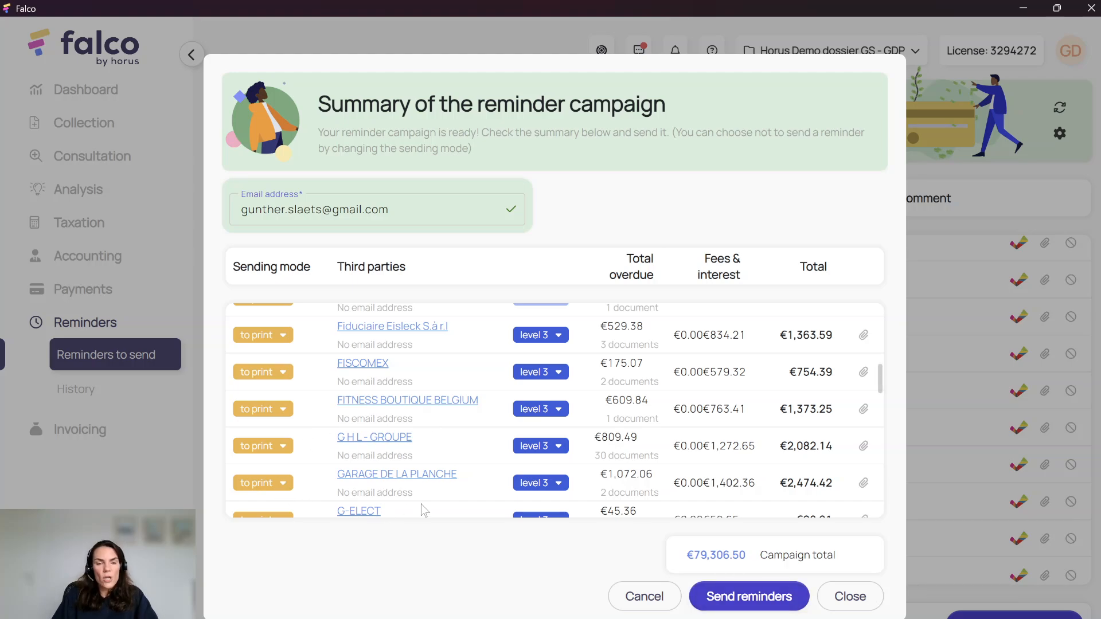
pyautogui.click(283, 483)
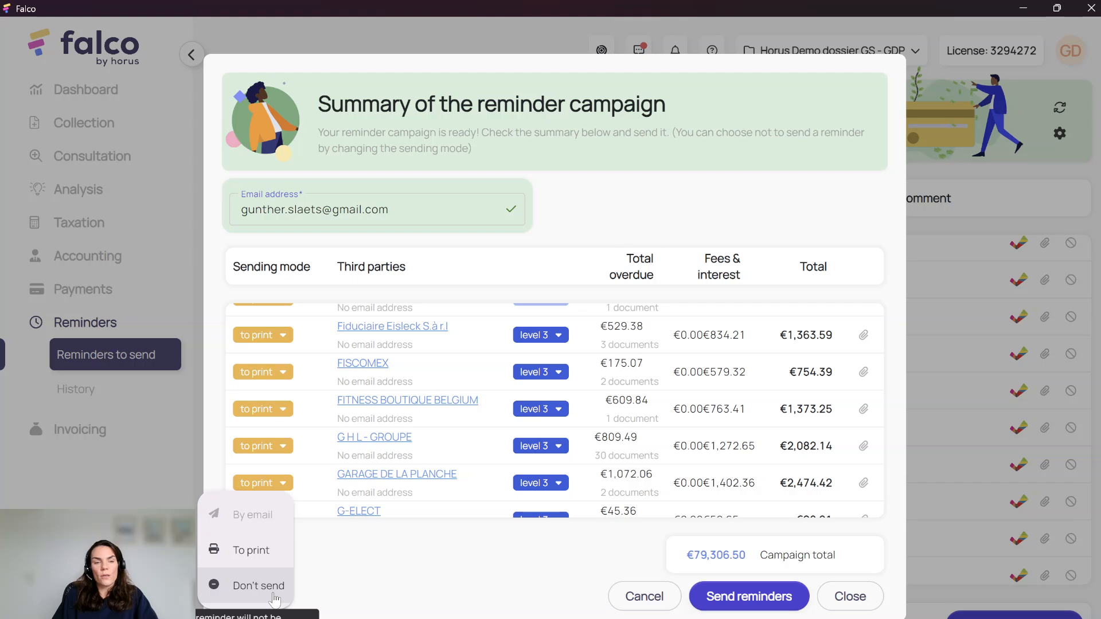
pyautogui.click(550, 582)
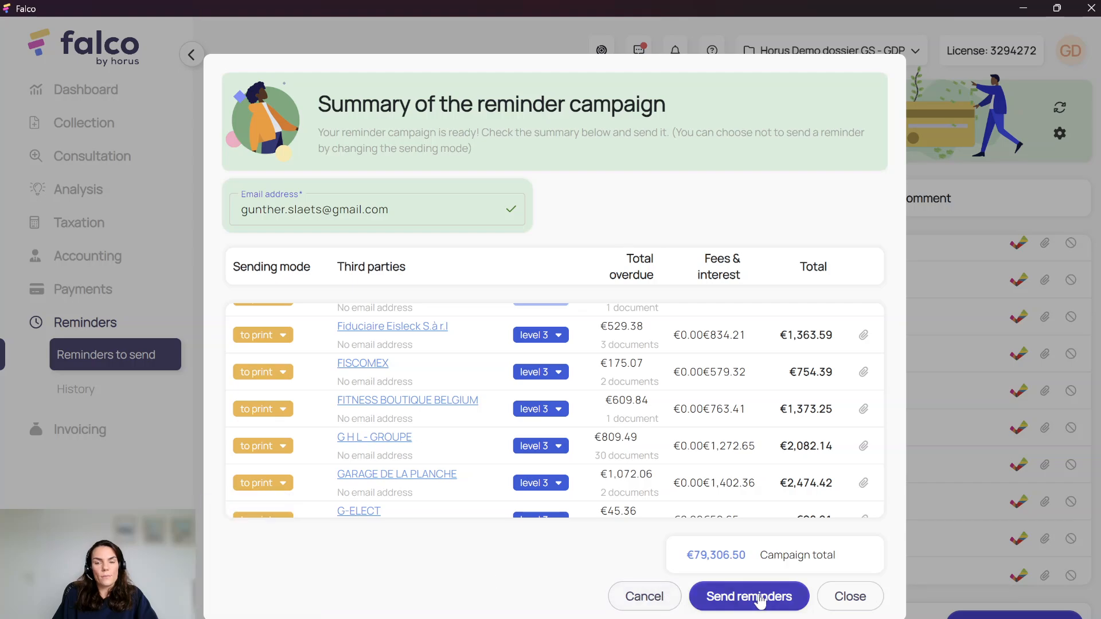
pyautogui.click(852, 599)
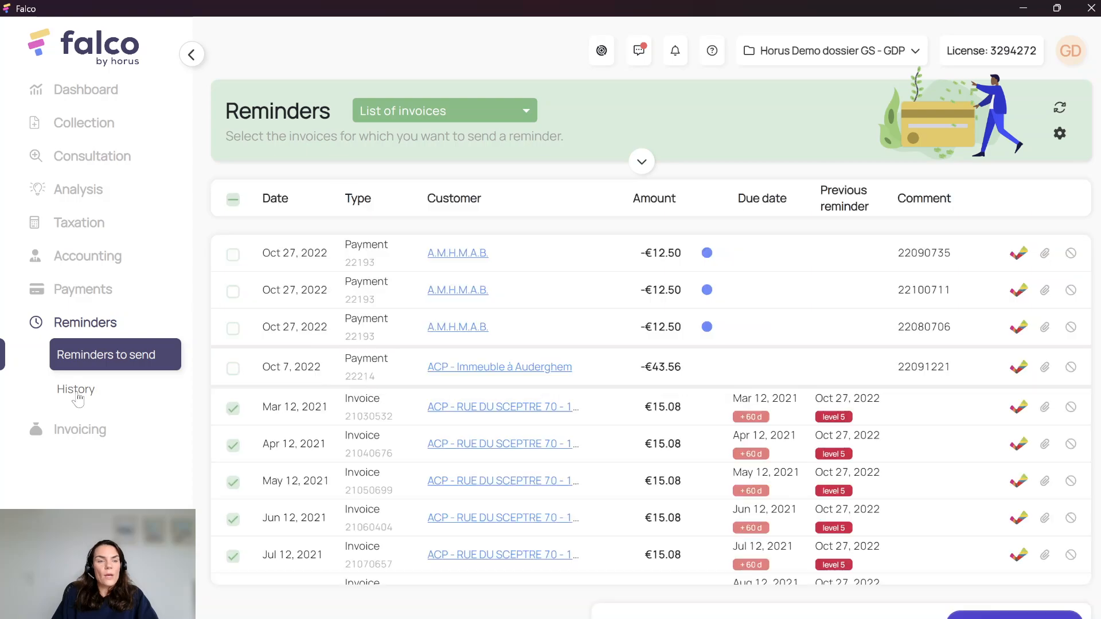
# Open the history of sent reminders and set its start date to 1/3/2022.
pyautogui.click(76, 396)
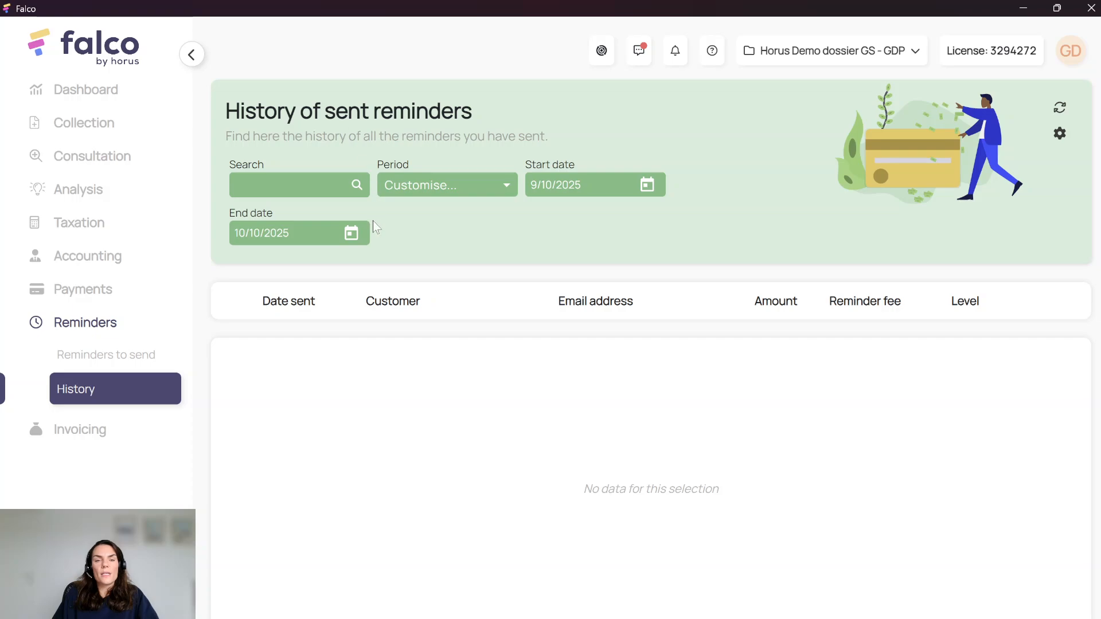
pyautogui.click(647, 185)
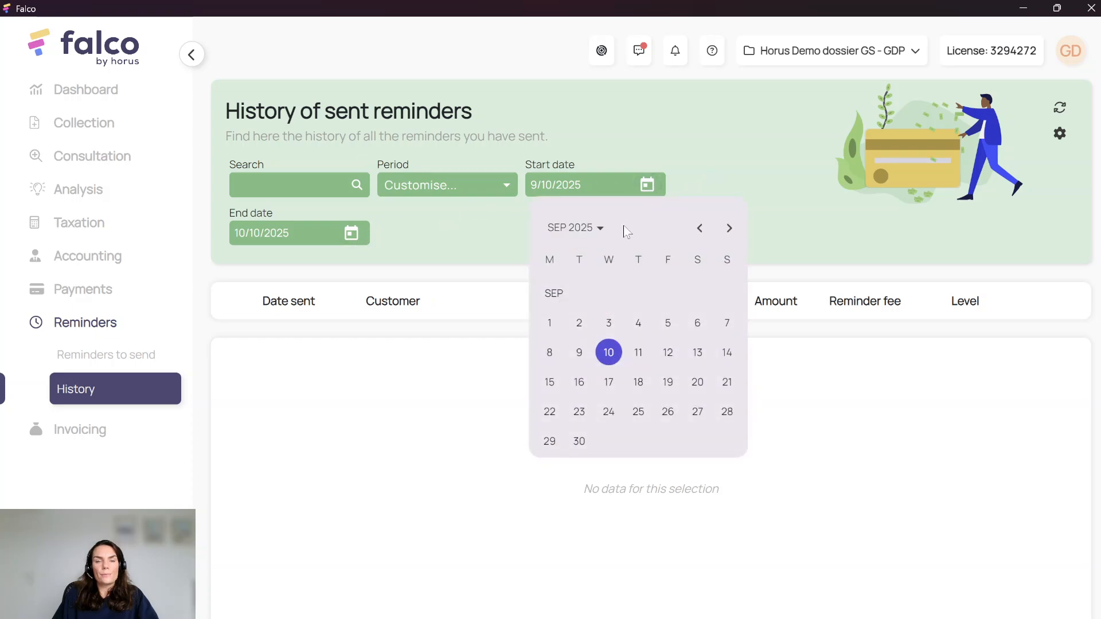
pyautogui.click(575, 228)
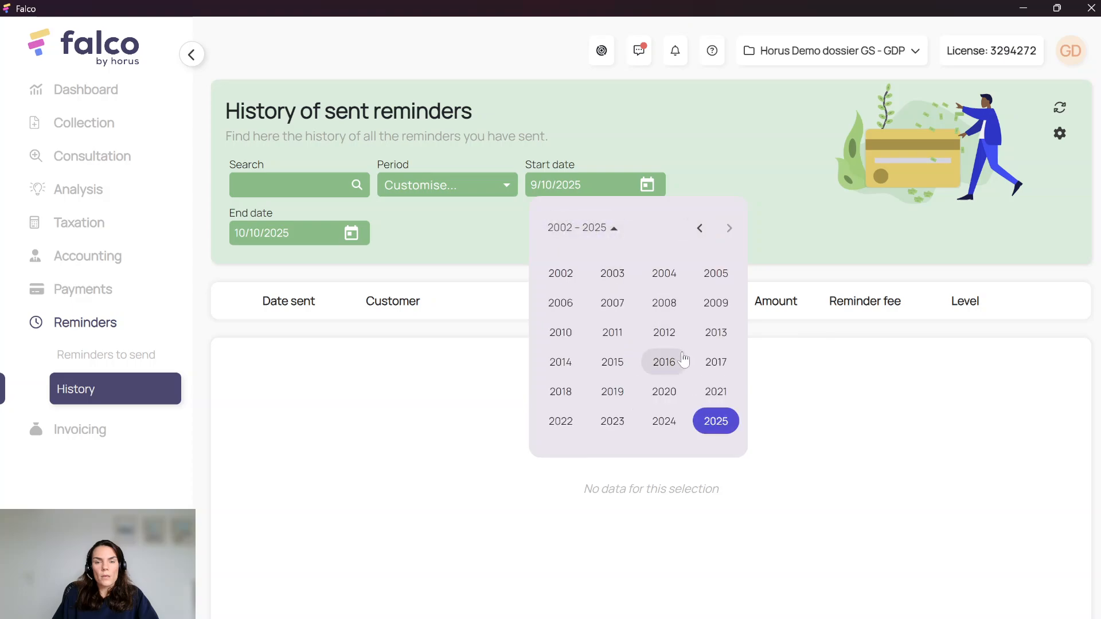
pyautogui.click(560, 421)
pyautogui.click(560, 304)
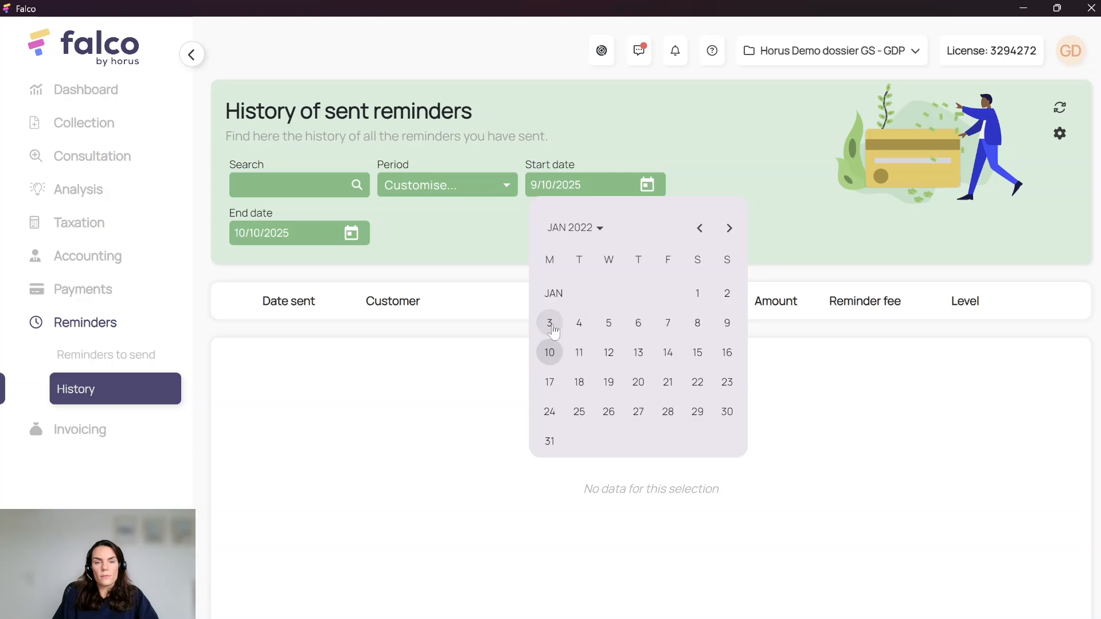
pyautogui.click(550, 322)
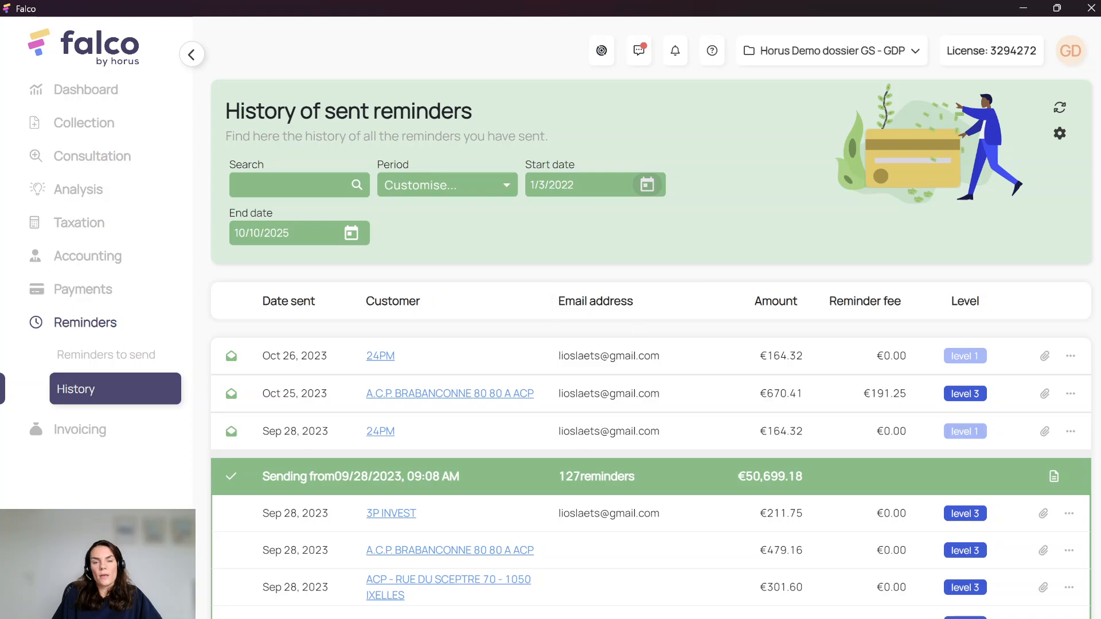
# Examine the list of sent reminders and check the sending status of the 09/28/2023 campaign.
pyautogui.scroll(-8, 653, 373)
pyautogui.scroll(-12, 653, 373)
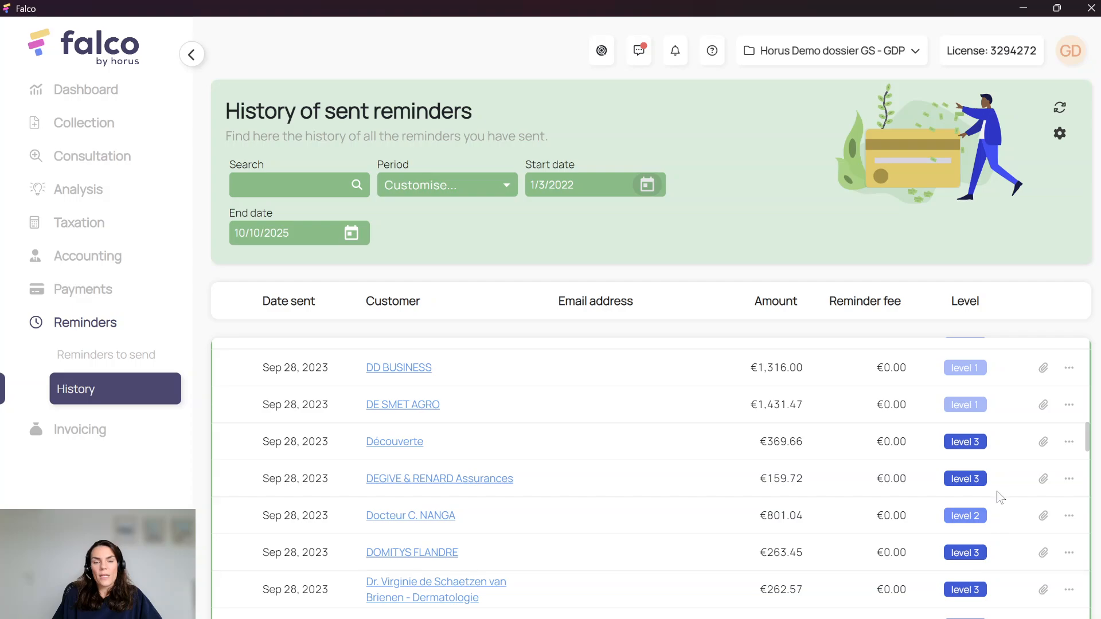
pyautogui.scroll(10, 998, 492)
pyautogui.scroll(5, 998, 490)
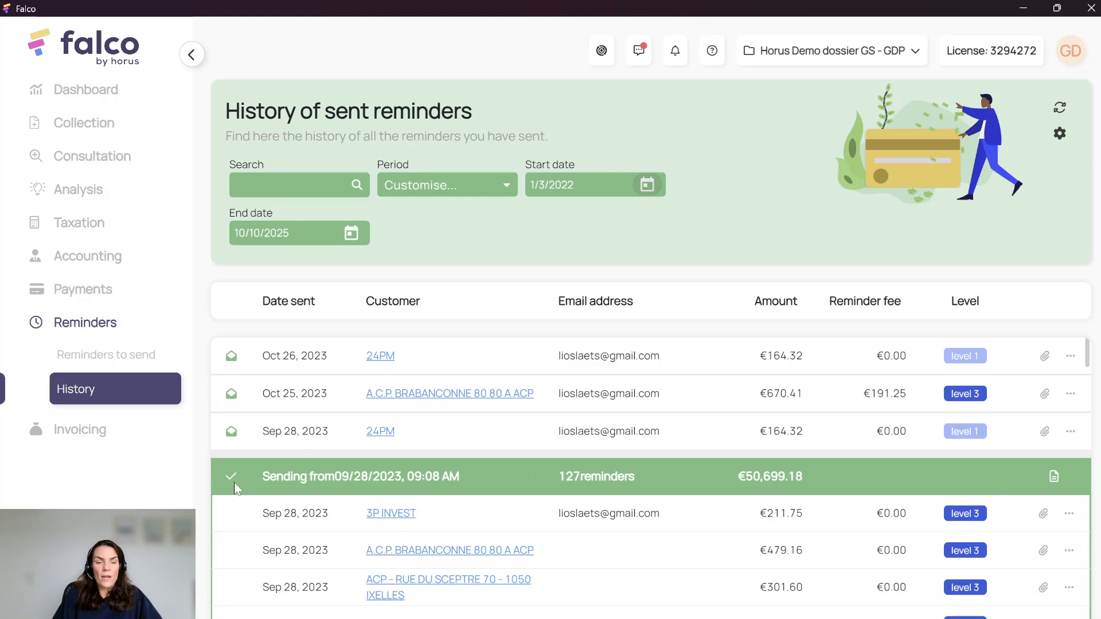
pyautogui.moveTo(233, 485)
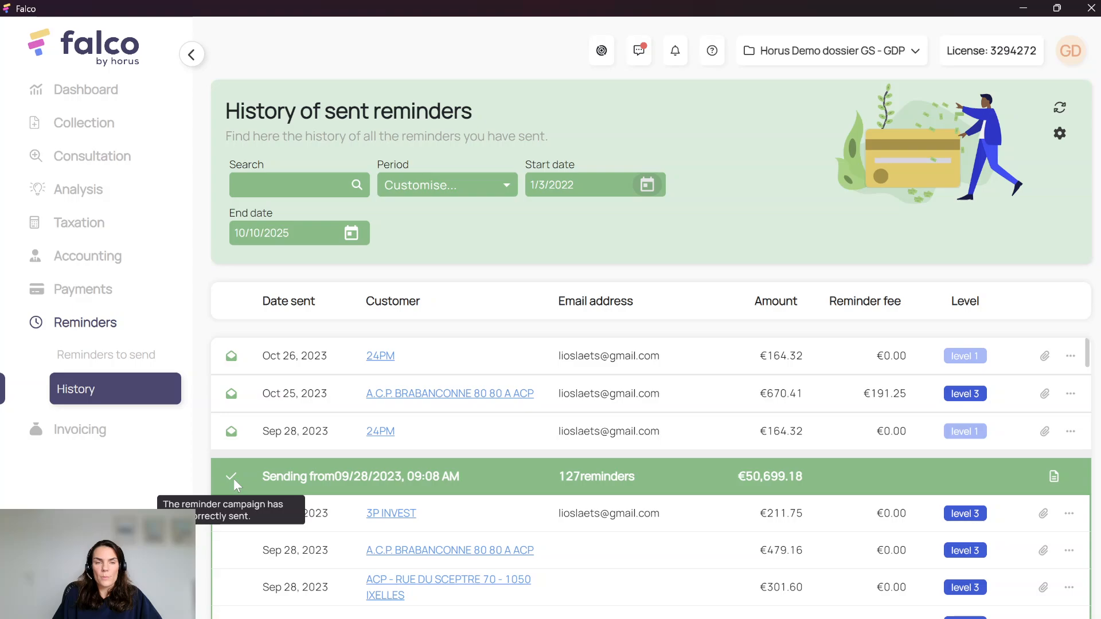